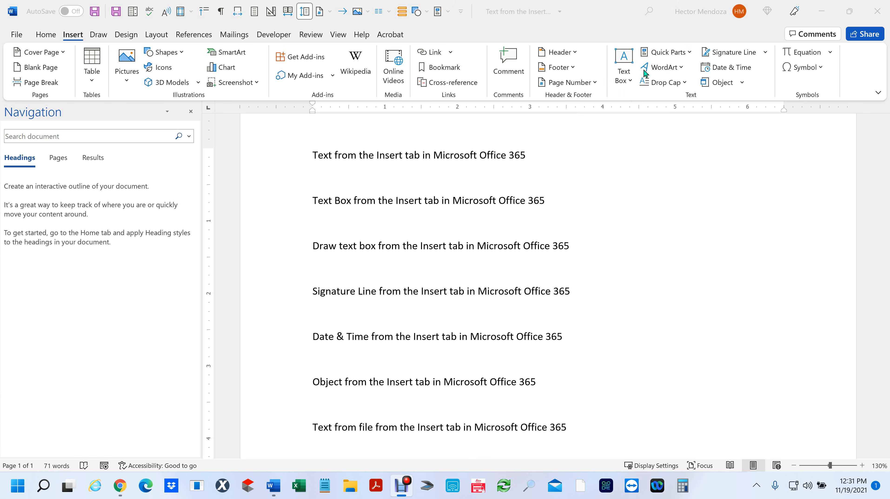
- Add blank lines below the heading, then make the heading orange-outlined WordArt
scroll(422, 306, down, 8)
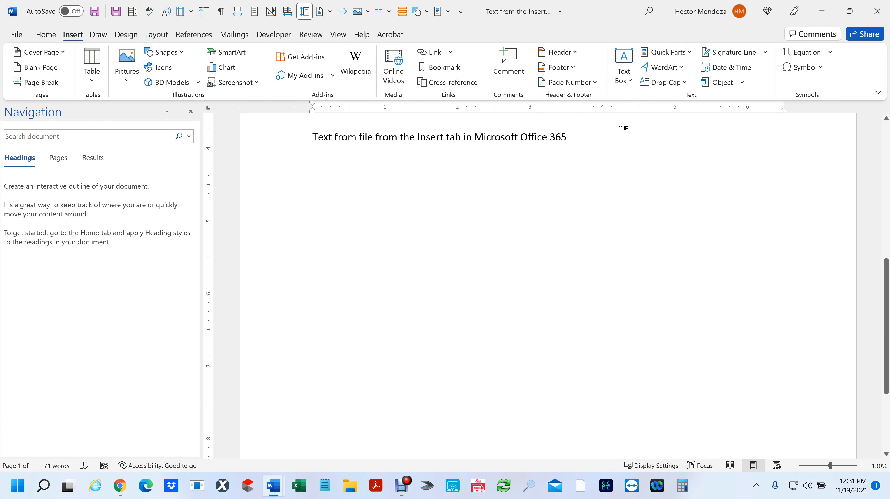
key(Return)
key(Return)
click(677, 66)
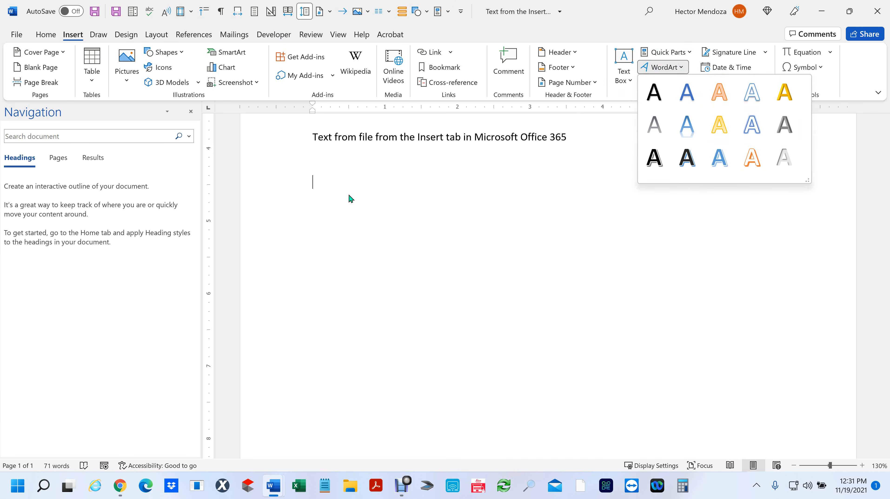
click(323, 134)
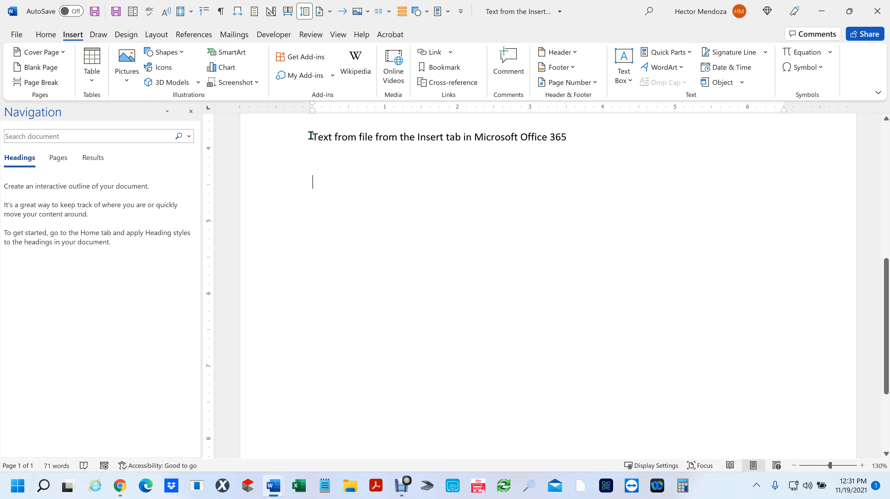
drag(311, 136, 573, 140)
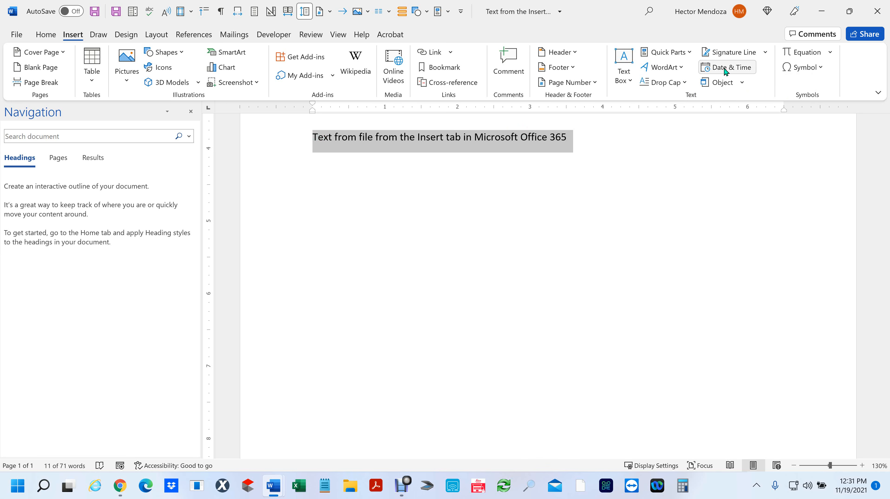
click(679, 67)
click(751, 160)
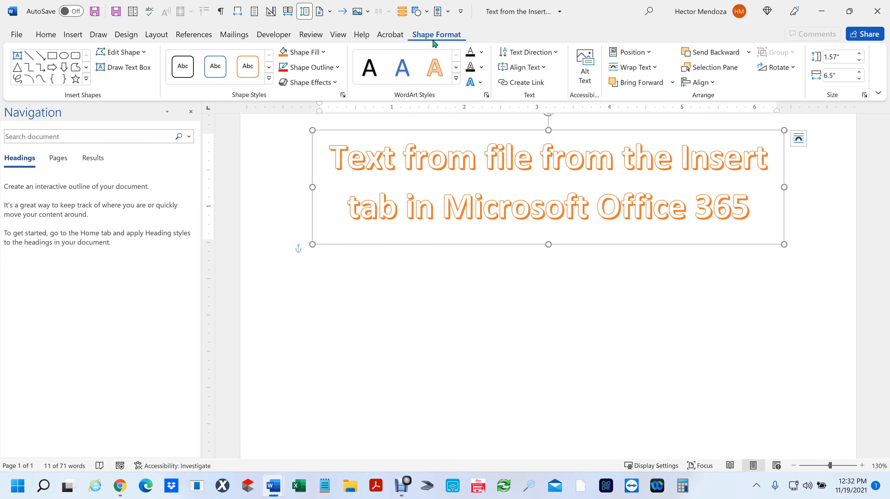
- Narrow the WordArt box so its title wraps onto five lines
click(547, 67)
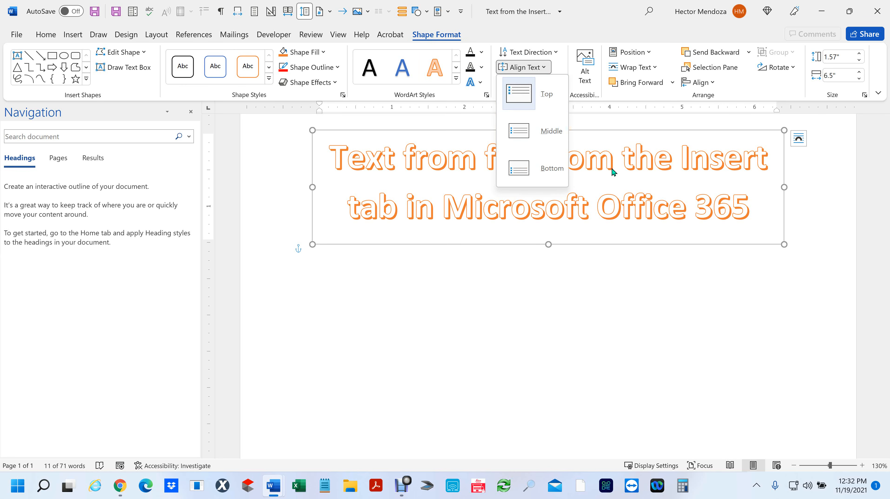
click(603, 284)
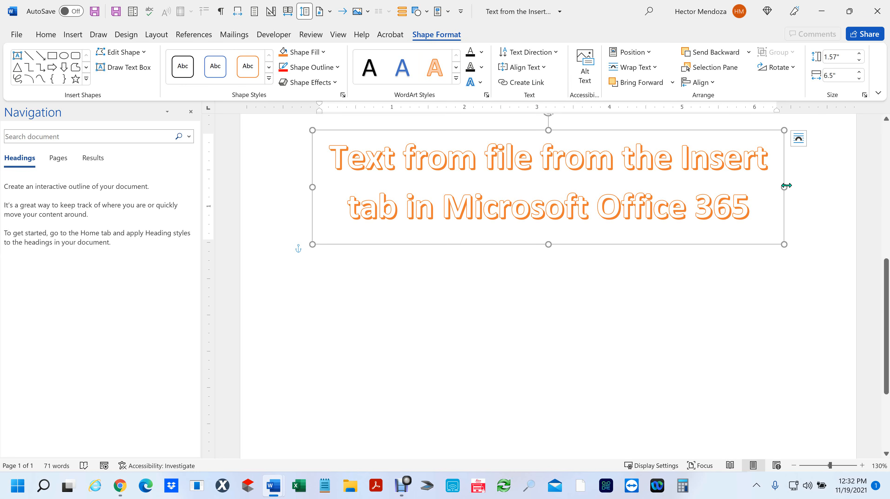
drag(784, 187, 540, 196)
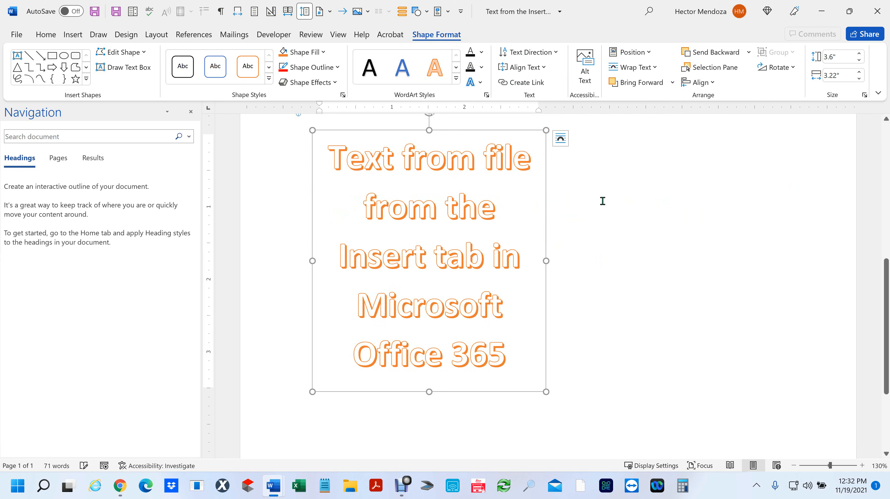
click(611, 242)
click(418, 249)
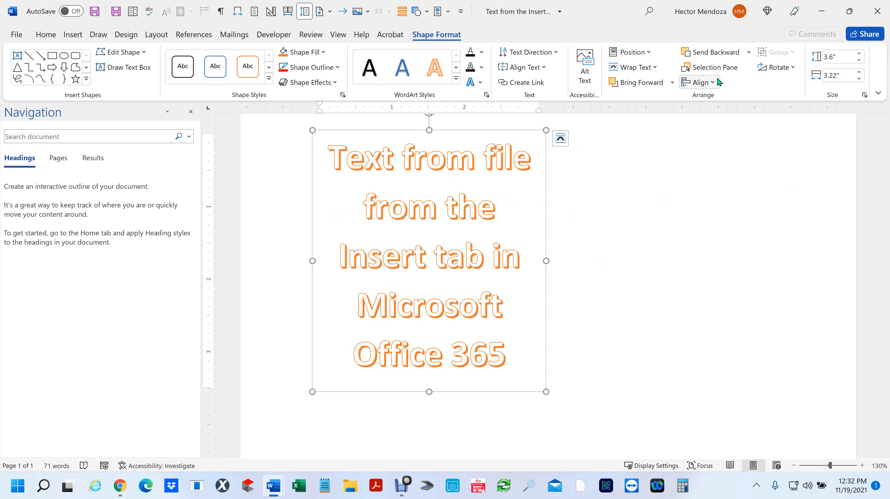
- Center the WordArt box horizontally and close the Navigation pane
click(709, 82)
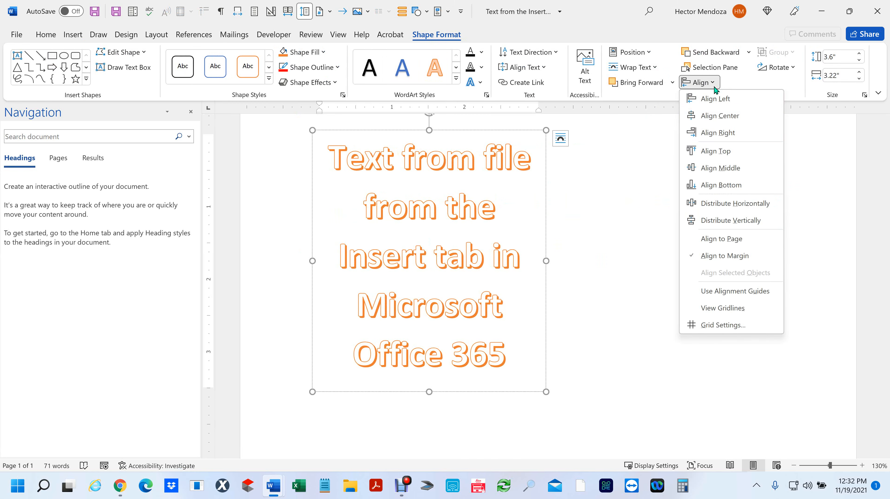
click(748, 118)
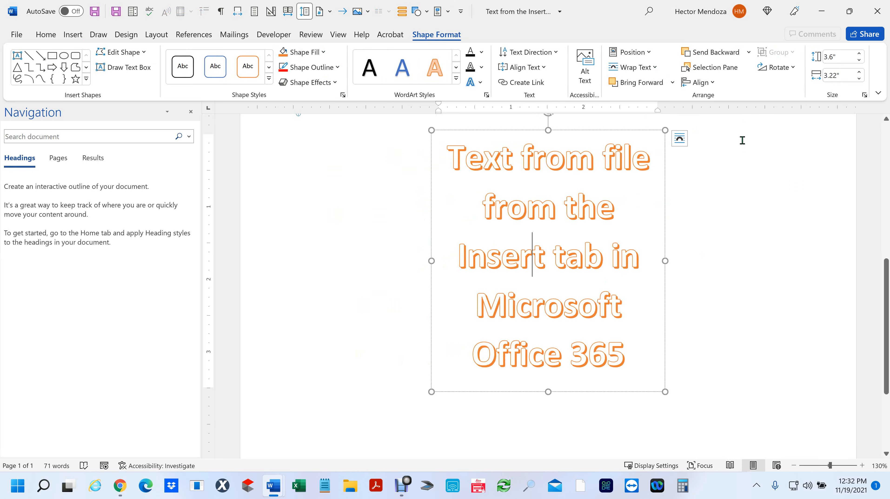
click(680, 138)
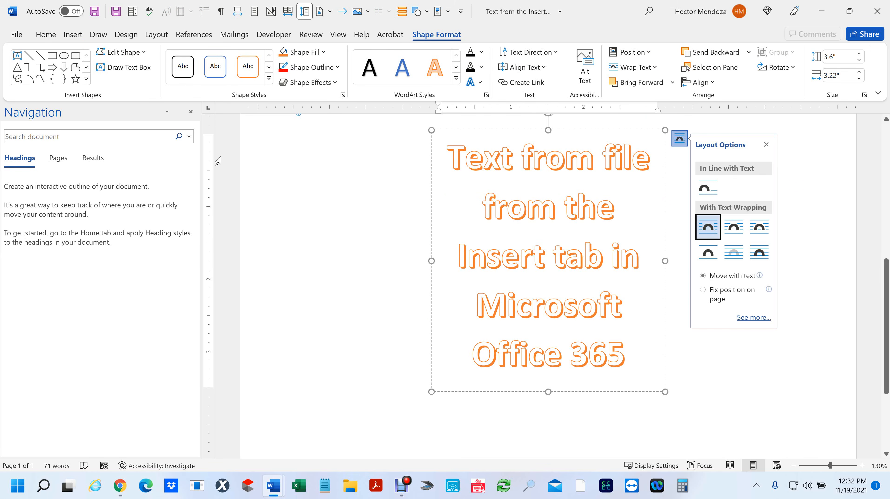
click(191, 111)
scroll(449, 222, down, 4)
click(449, 222)
click(542, 170)
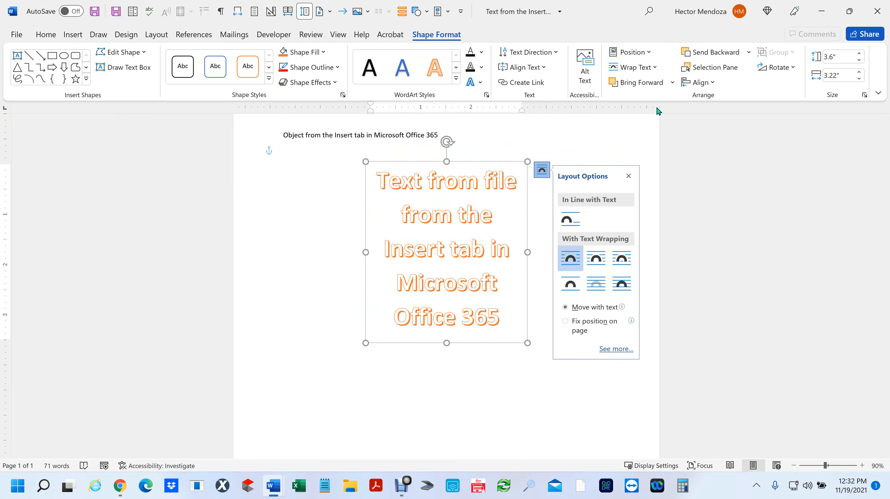
- Align the WordArt box to the left margin, then to the right margin
click(712, 84)
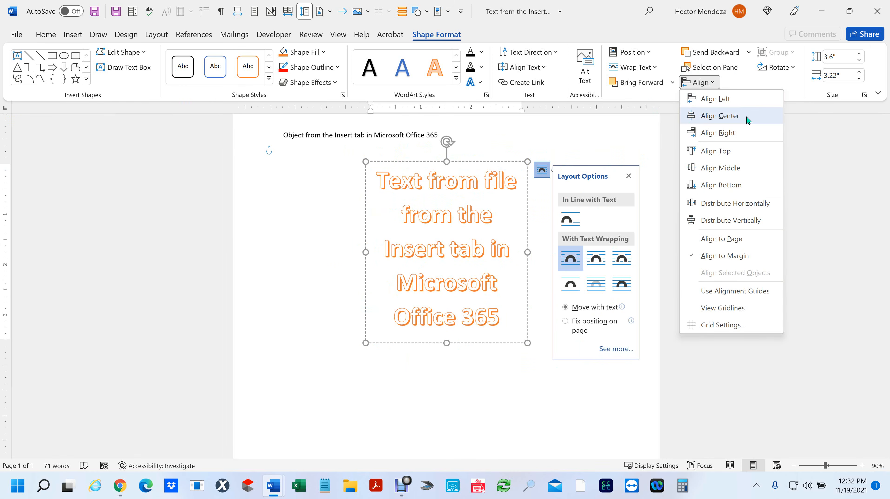
click(733, 101)
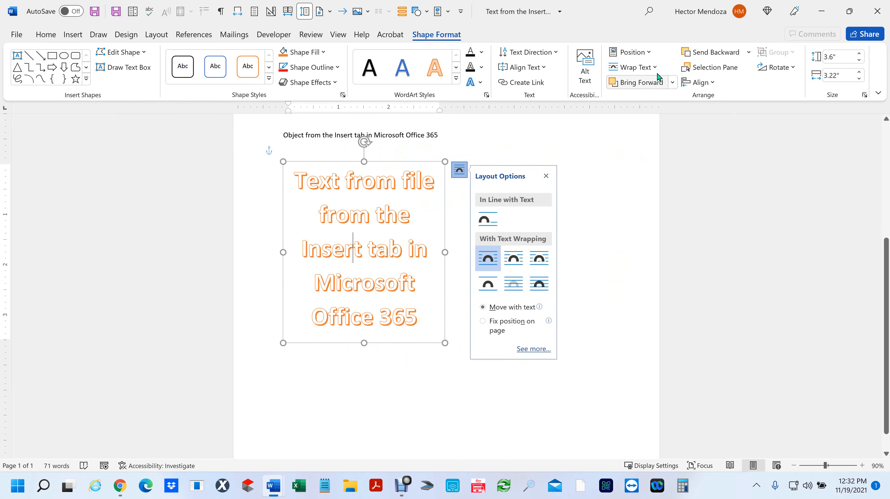
click(714, 82)
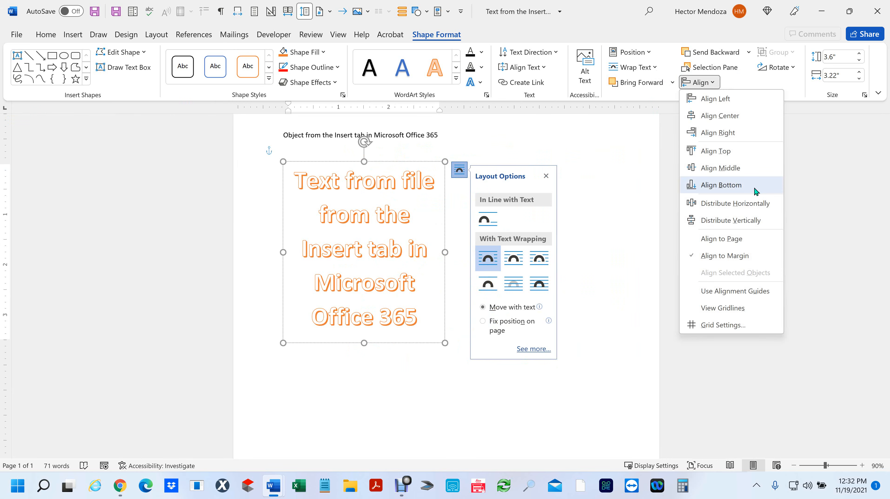
click(744, 140)
click(286, 311)
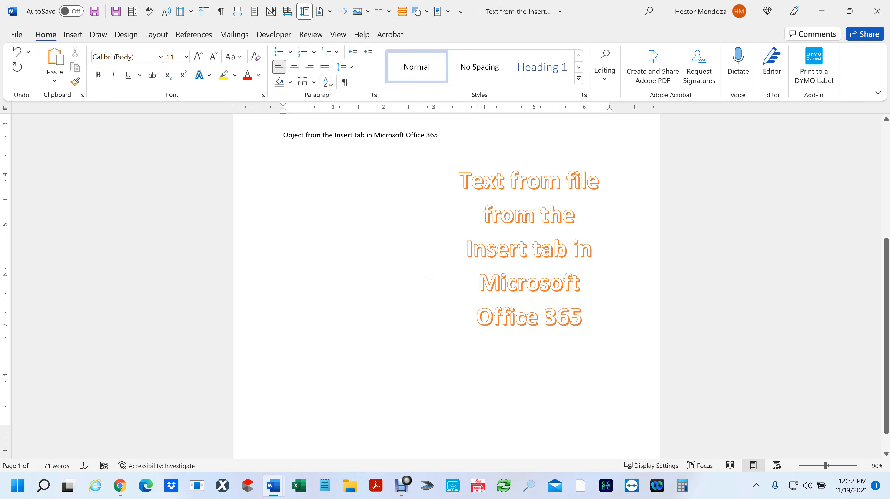
- Undo the right alignment and try a Perspective: Upper Right shadow on the WordArt
key(ctrl+z)
shift+click(301, 173)
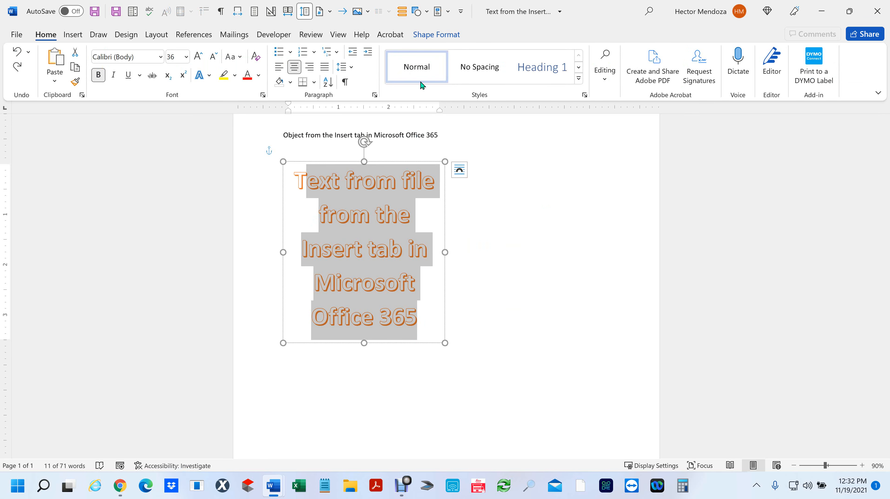
click(447, 31)
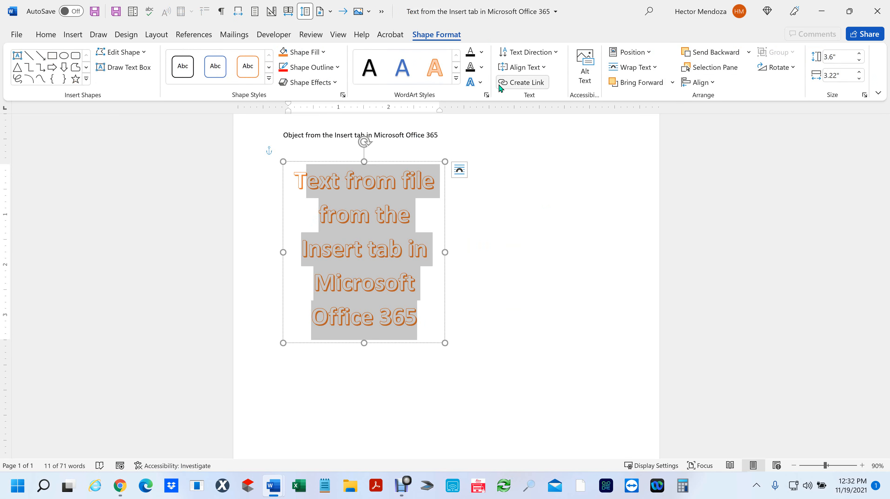
click(479, 83)
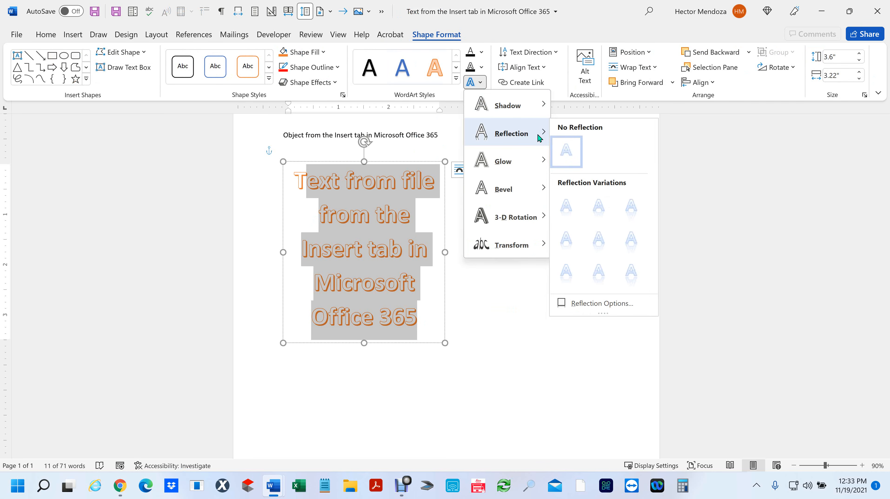
mouse_move(525, 112)
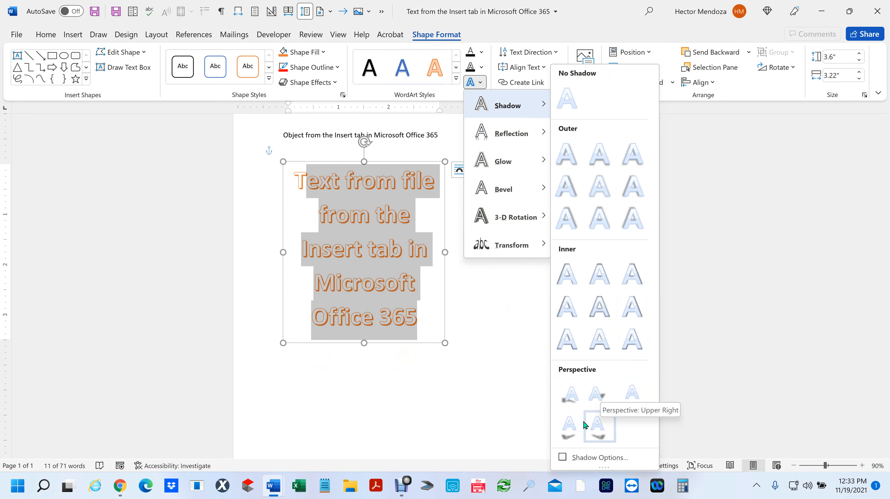
click(598, 392)
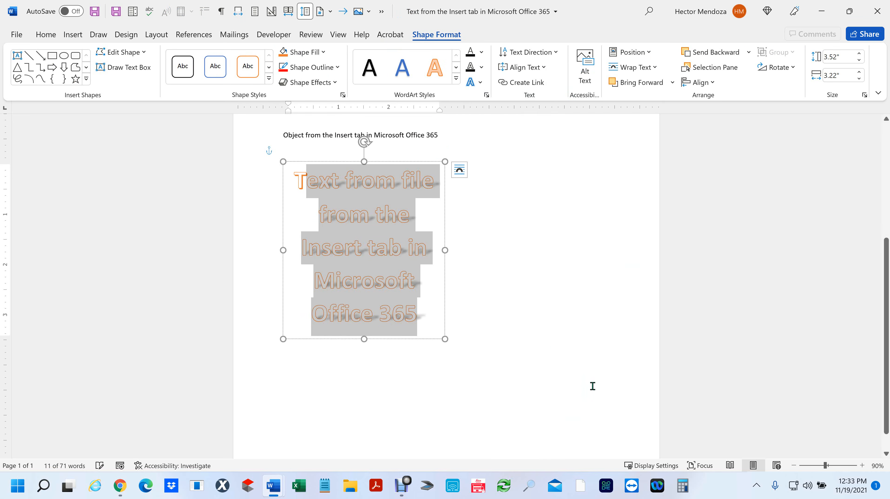
click(475, 328)
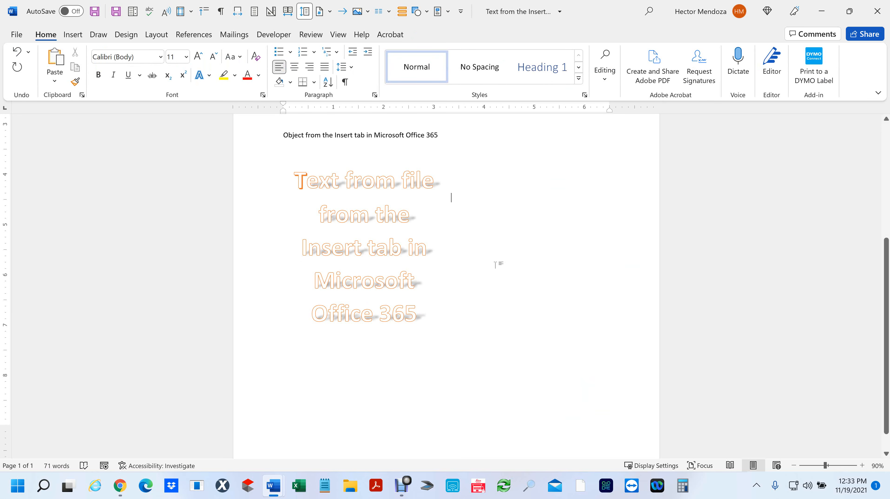
- Remove the trial shadow and reselect all the WordArt text
key(ctrl+z)
click(425, 319)
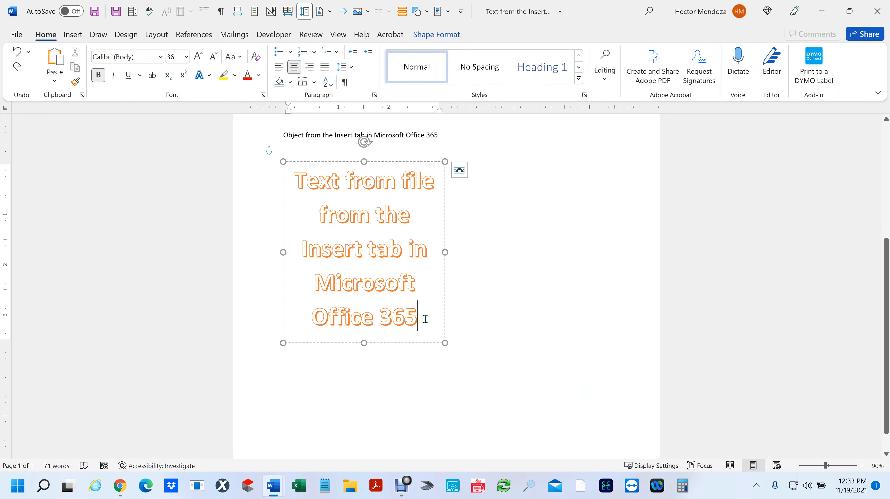
drag(396, 302, 264, 175)
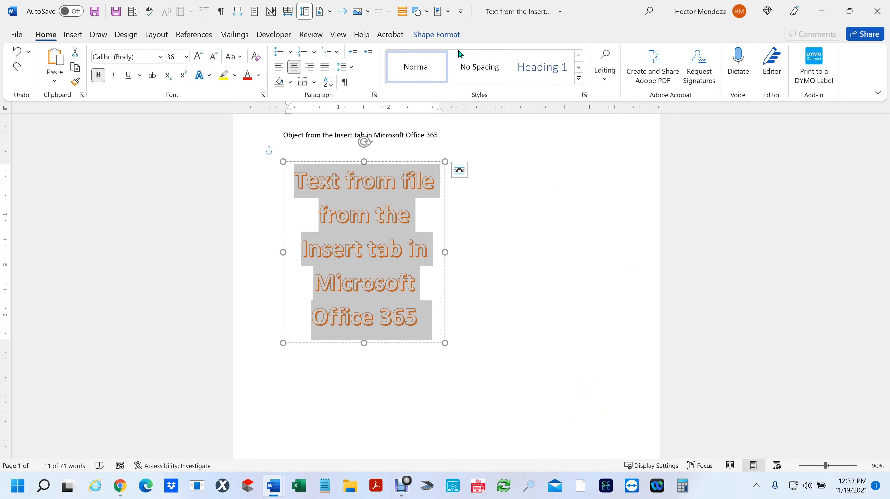
click(437, 35)
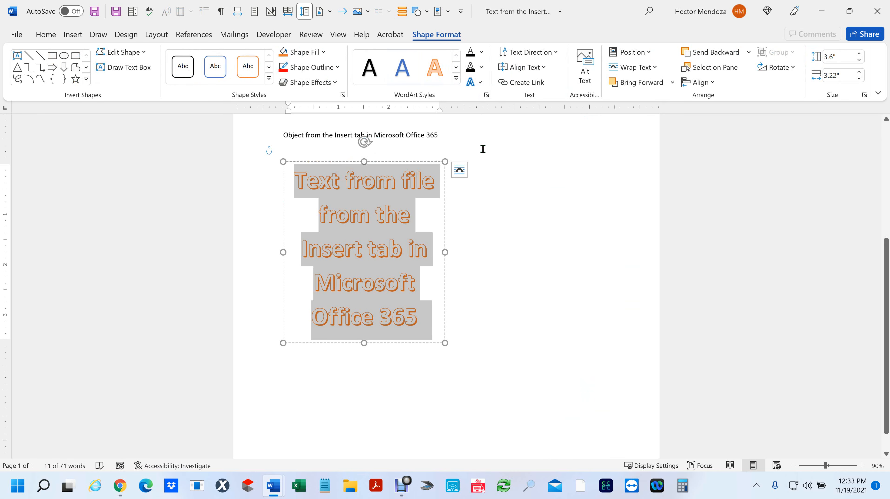
- Try a 90° text rotation and stretch the WordArt box into a tall column
click(555, 53)
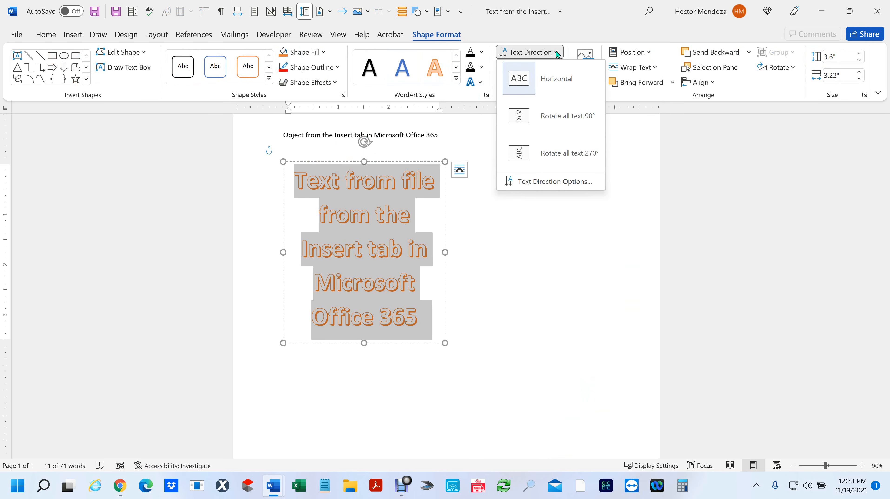
click(517, 116)
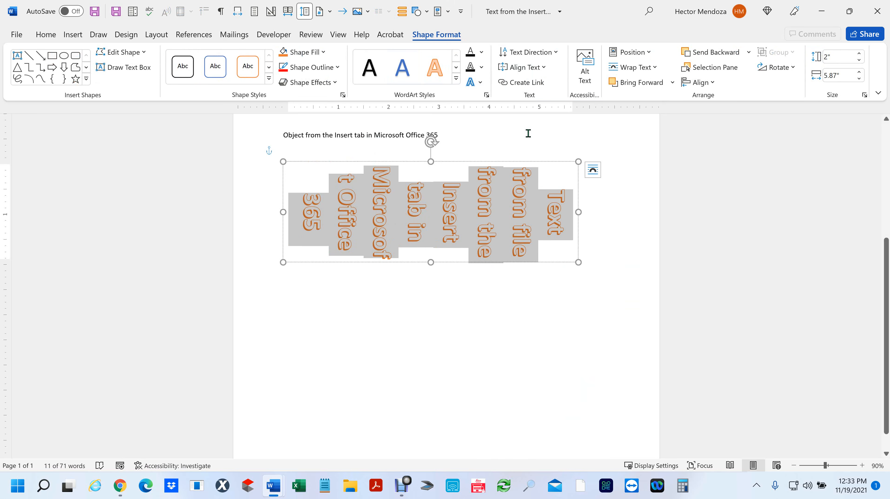
click(545, 67)
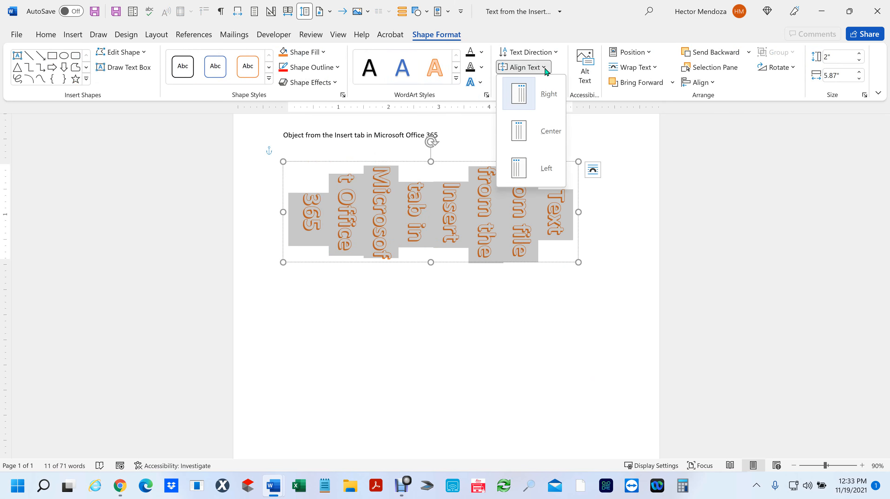
click(558, 55)
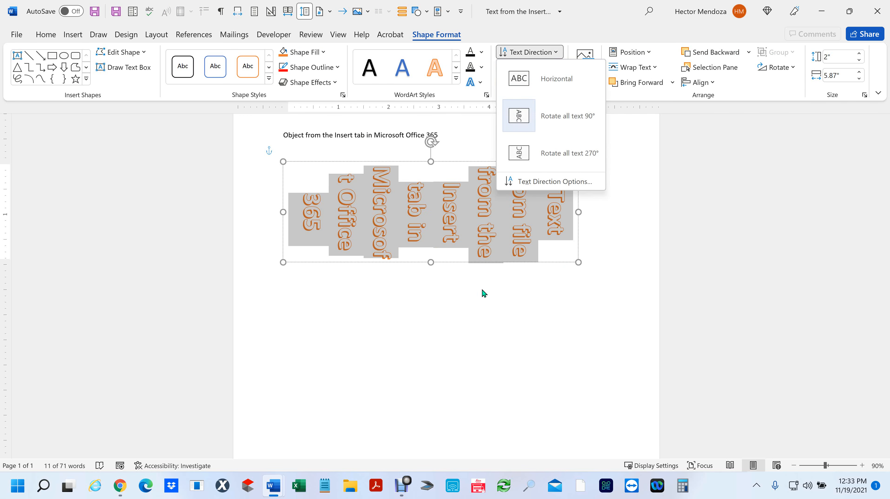
click(430, 262)
drag(430, 263, 391, 423)
scroll(515, 273, up, 5)
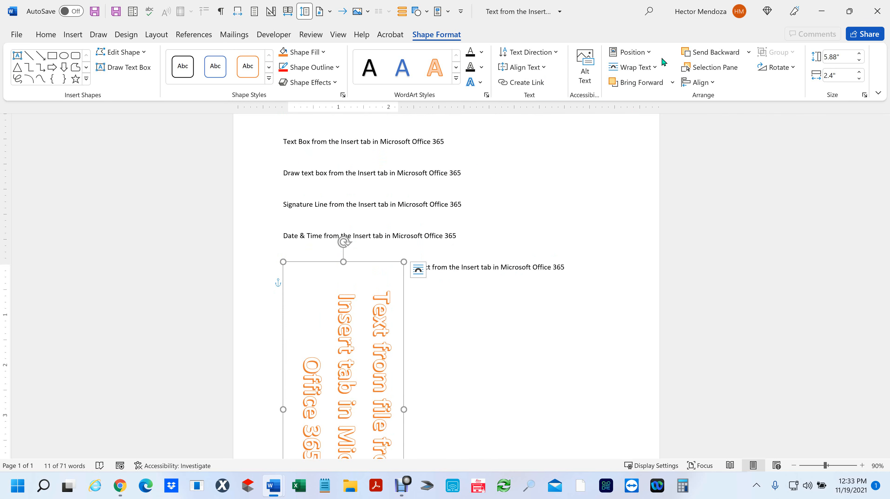
- Rotate the WordArt text 270° so it reads bottom-to-top
click(555, 53)
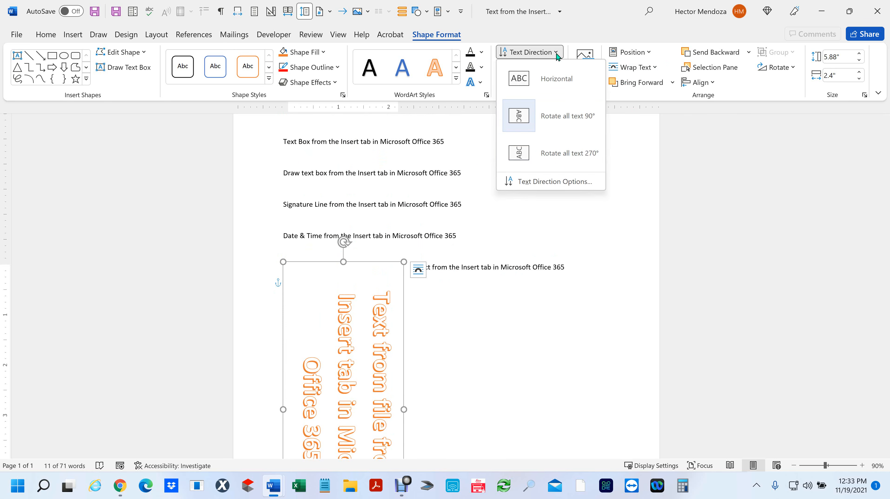
click(534, 160)
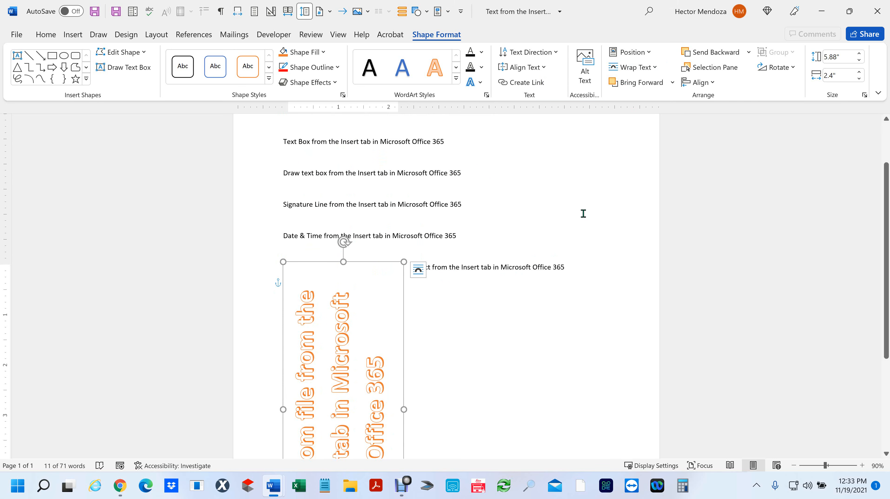
scroll(583, 209, down, 3)
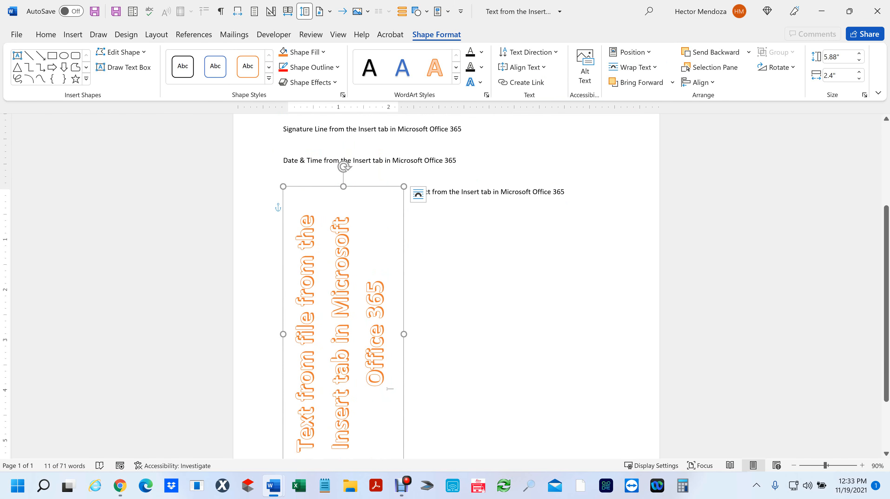
- Try a red font colour on the WordArt text, then undo it
drag(384, 386, 342, 449)
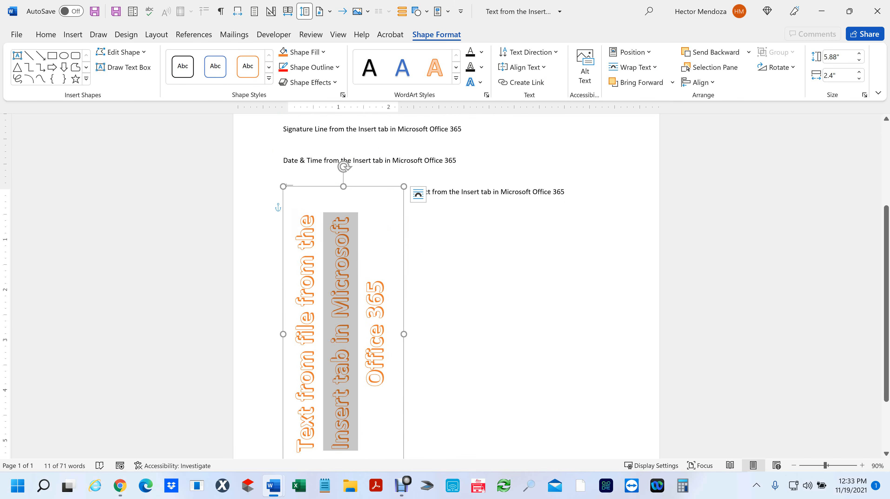
triple_click(341, 279)
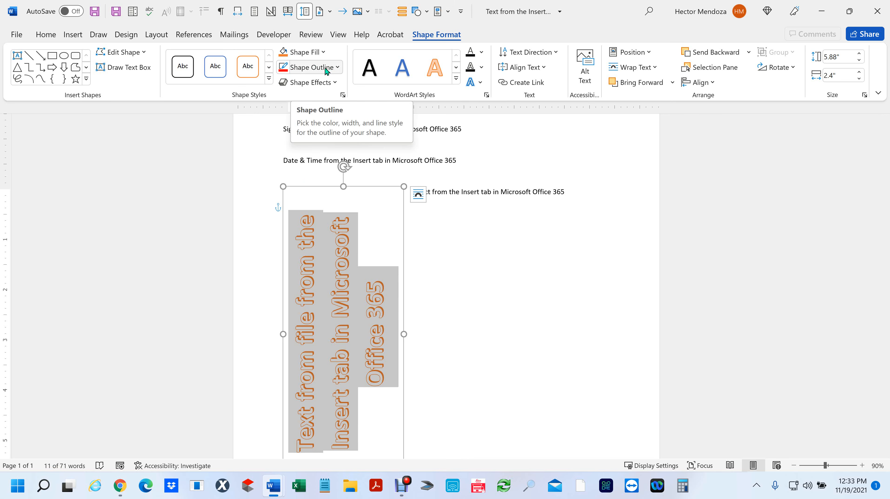
click(45, 35)
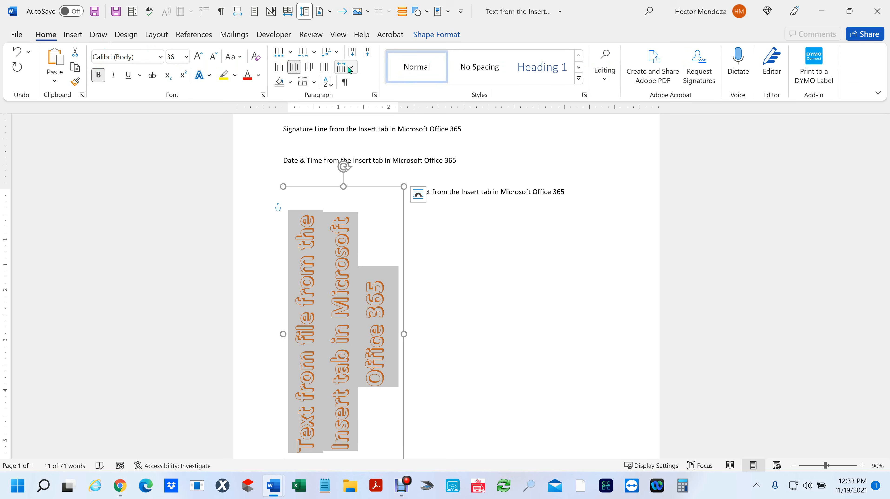
click(252, 82)
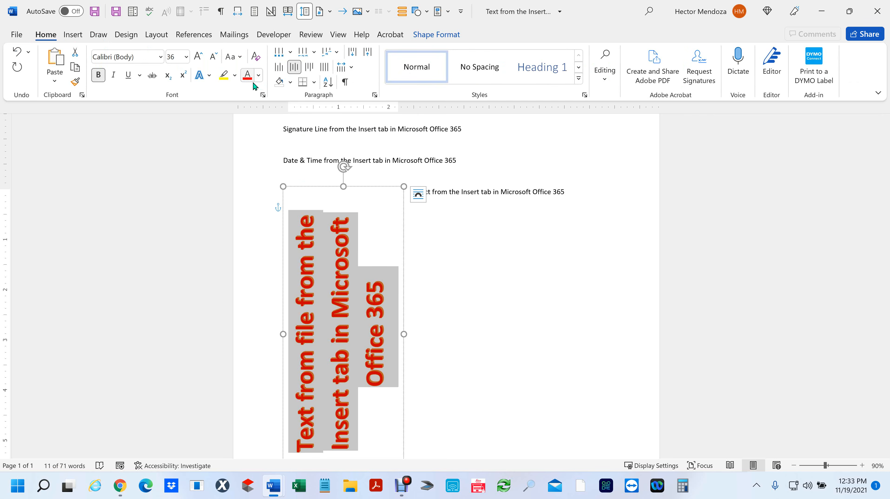
key(ctrl+z)
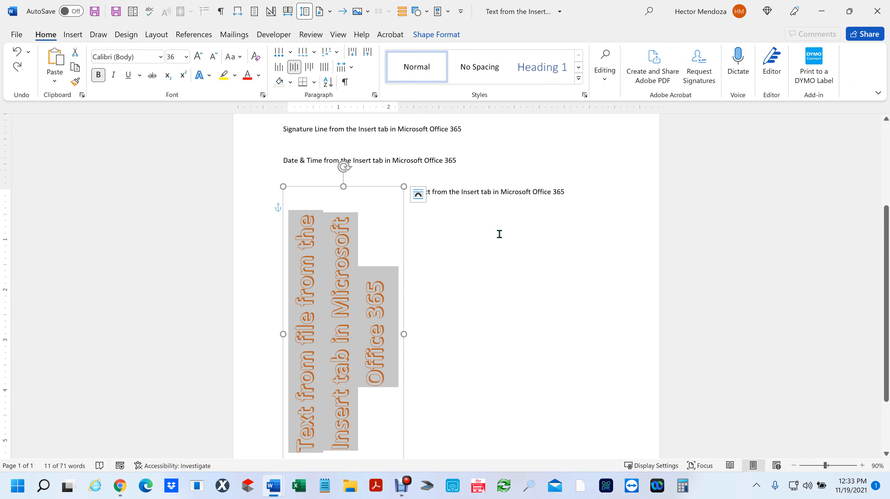
click(330, 311)
- Try a red shape outline on the WordArt
triple_click(338, 304)
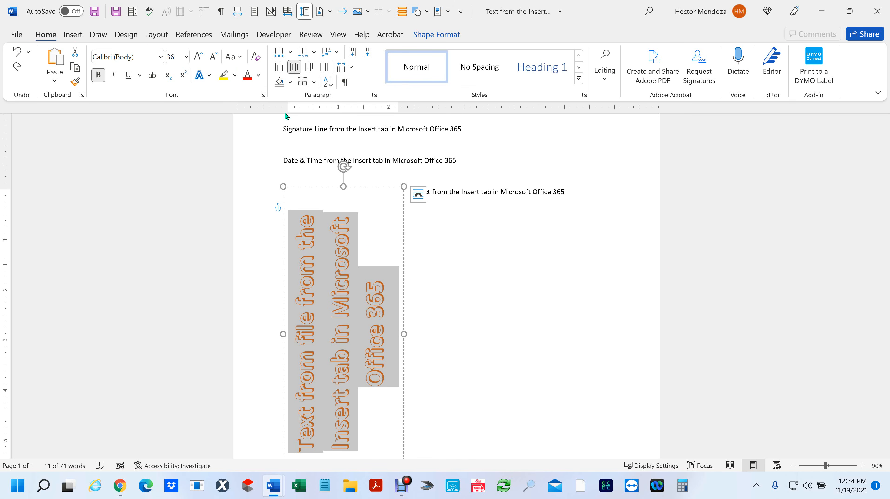
click(442, 37)
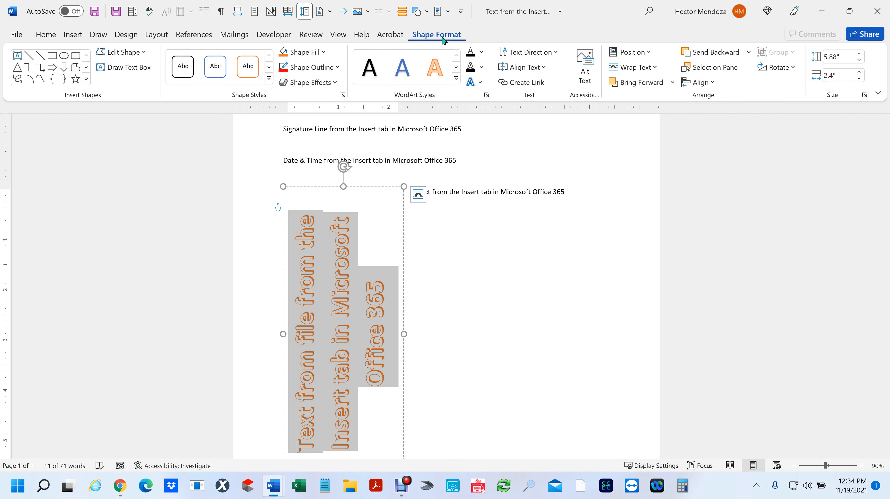
click(338, 68)
click(293, 177)
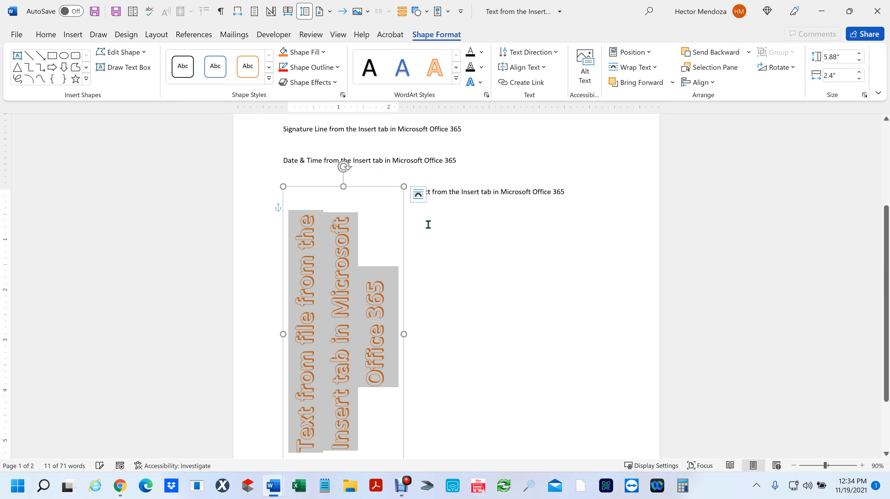
click(337, 68)
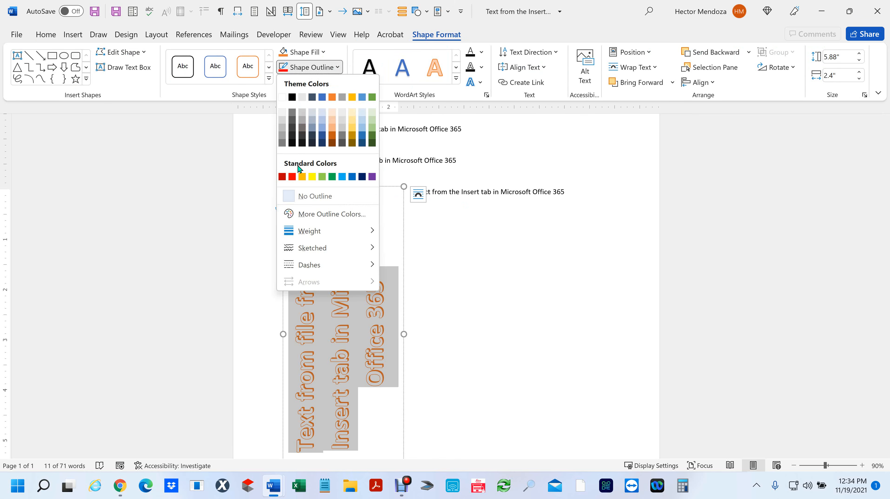
click(655, 154)
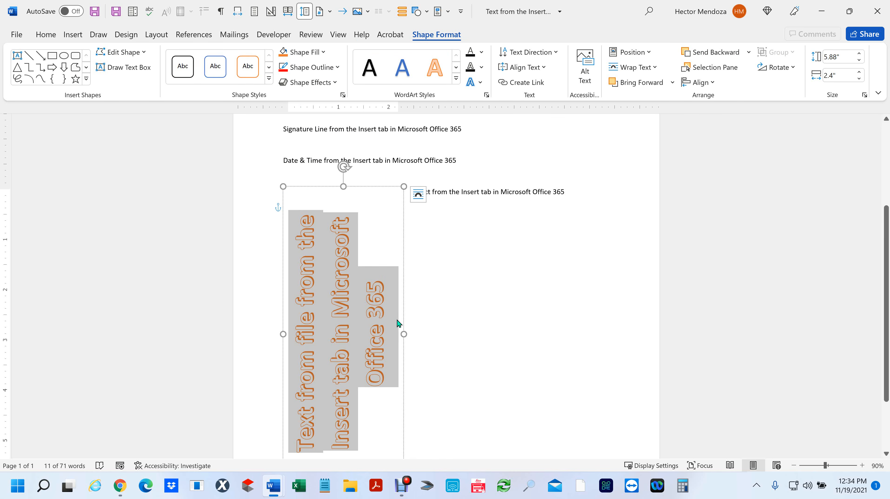
- Apply and undo a glow effect, then delete the WordArt box
click(344, 297)
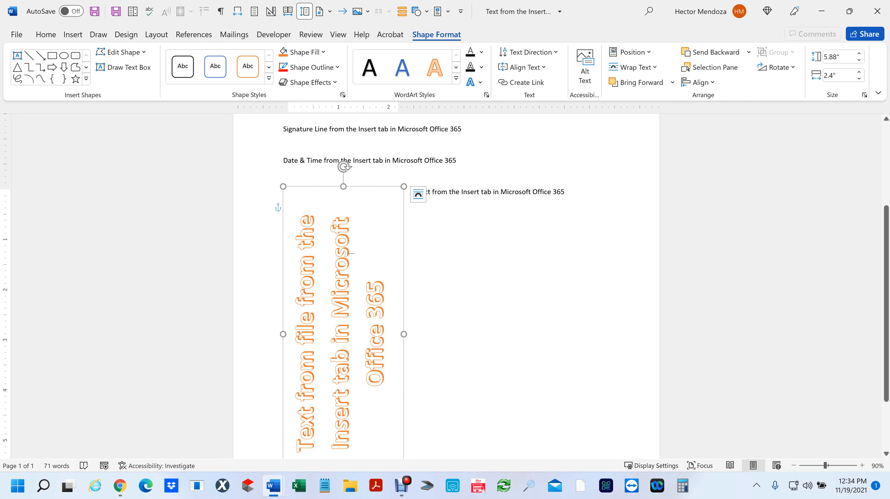
key(ctrl+a)
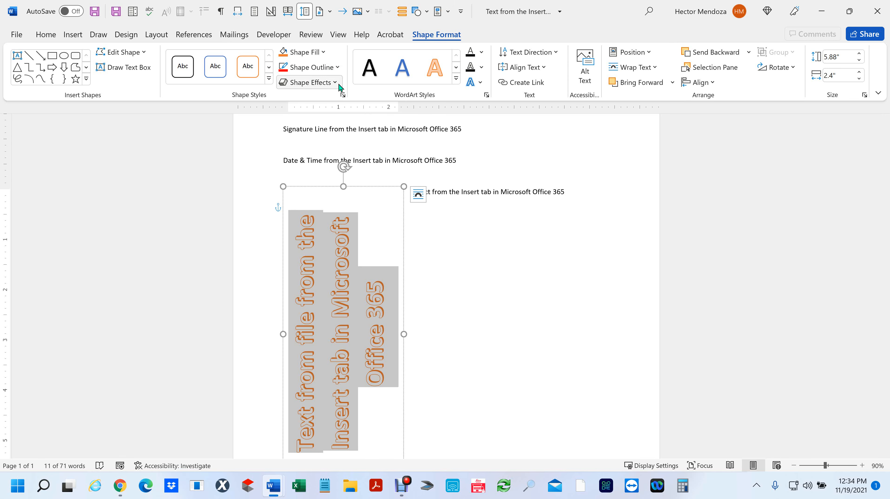
click(335, 82)
mouse_move(325, 191)
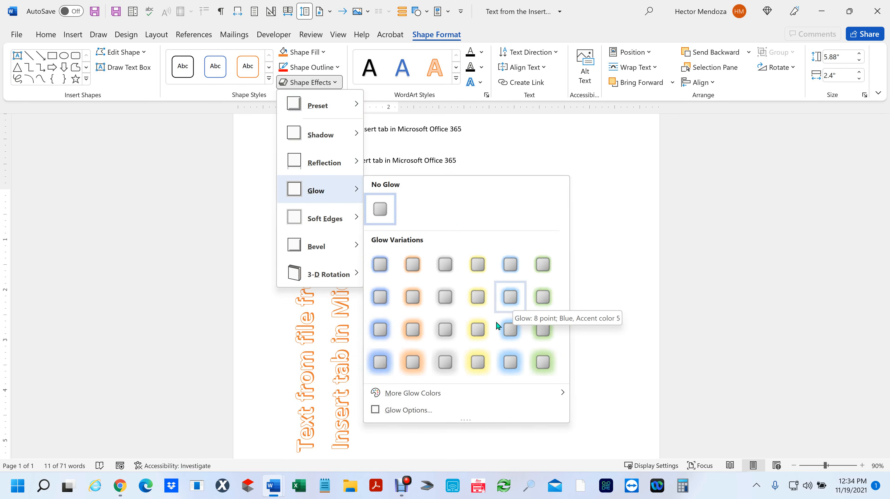
click(481, 362)
click(584, 330)
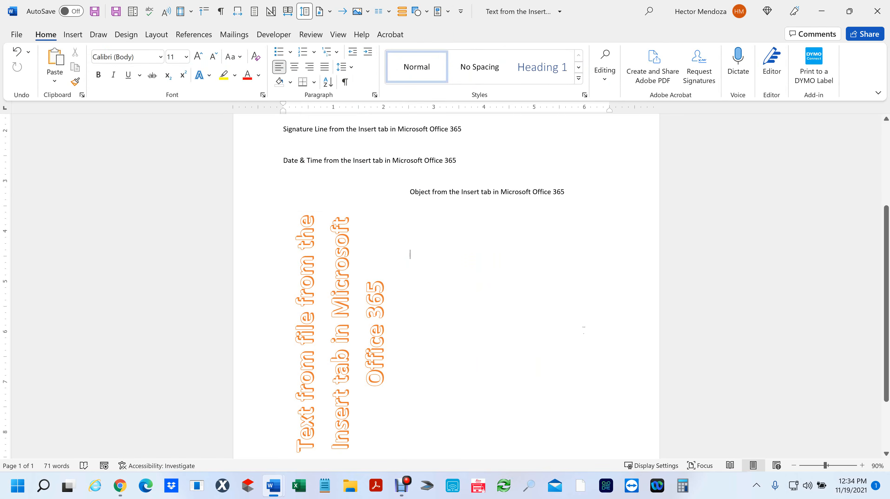
key(ctrl+z)
key(ctrl+z)
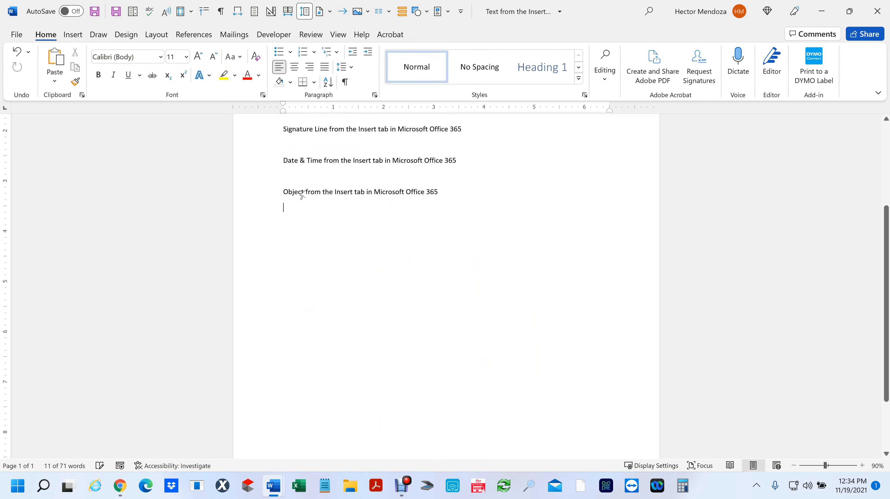
key(Delete)
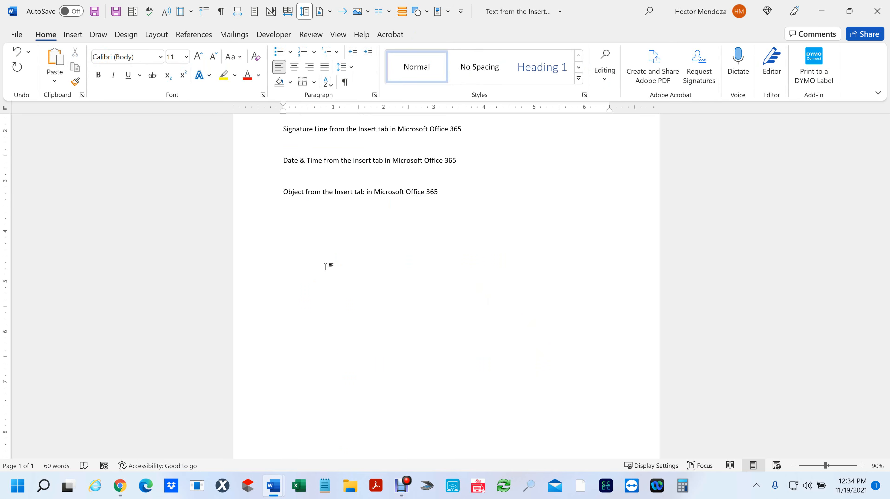
- Show the Signature document's requested signatures and open the signing window for its signature line
click(73, 36)
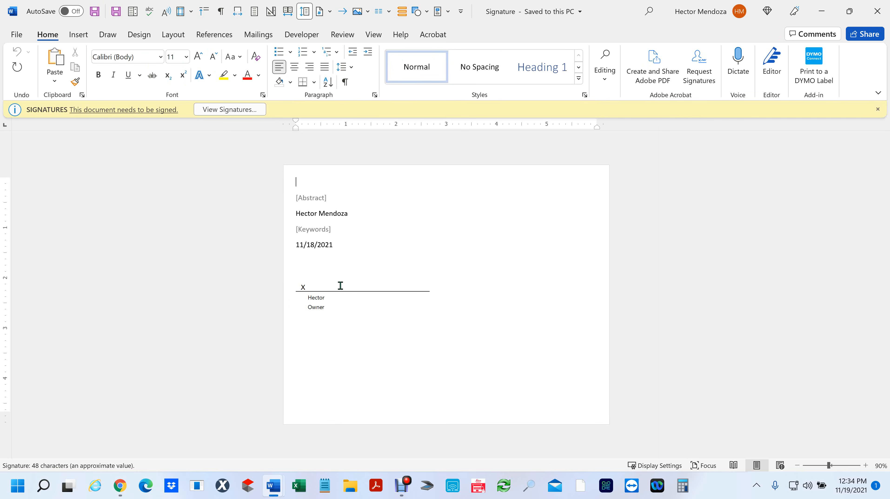
click(222, 107)
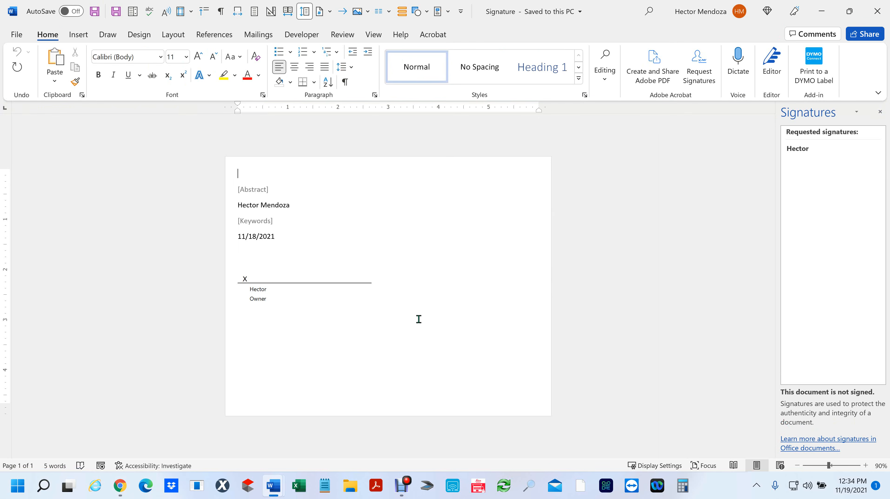
double_click(269, 279)
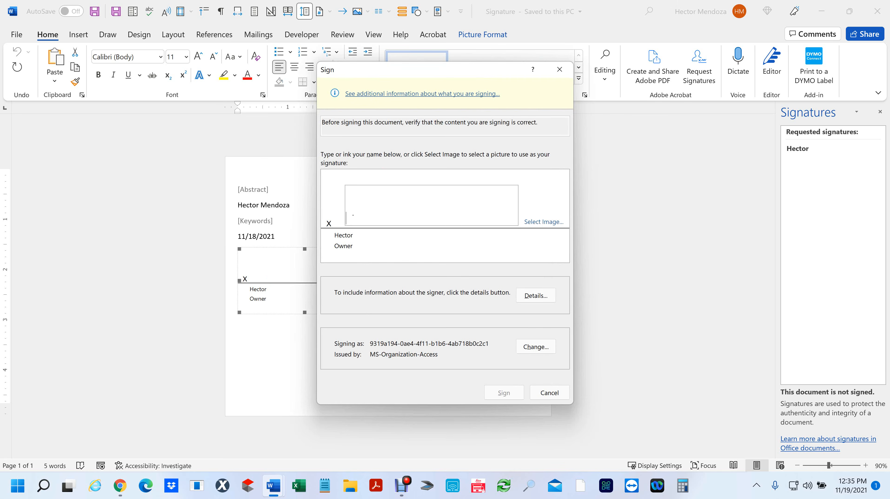
click(353, 215)
mouse_move(352, 195)
mouse_down()
mouse_move(357, 221)
mouse_move(423, 202)
mouse_move(439, 213)
mouse_up()
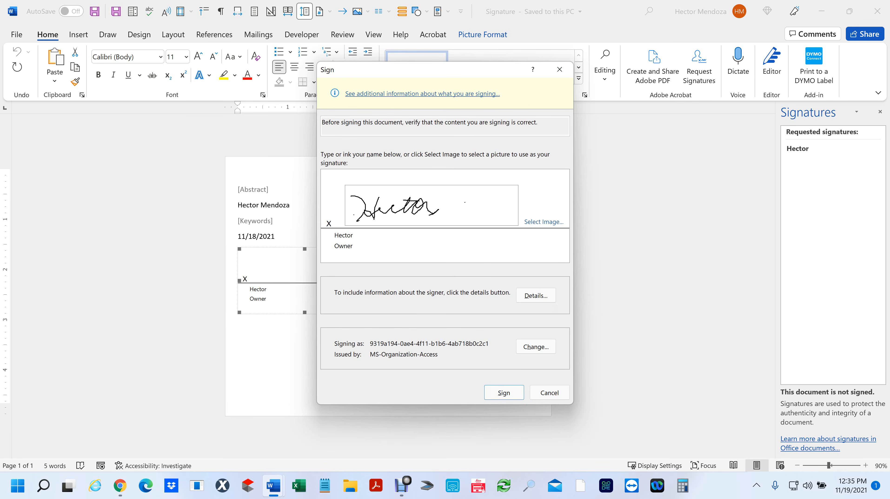
click(556, 394)
double_click(288, 277)
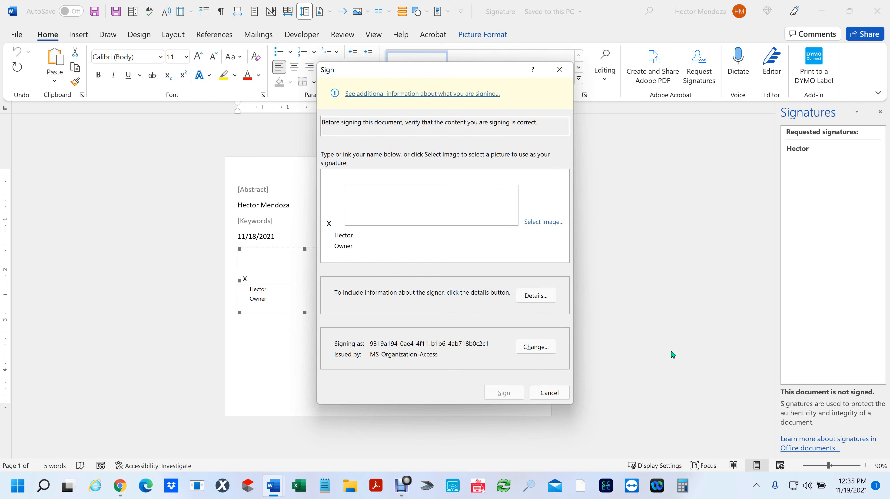
mouse_move(349, 202)
mouse_down()
mouse_move(371, 223)
mouse_move(429, 223)
mouse_move(433, 202)
mouse_up()
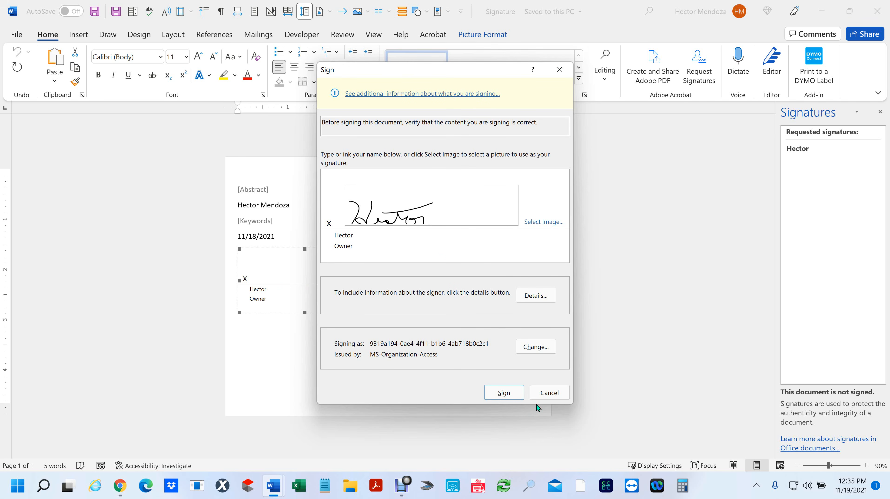
click(562, 399)
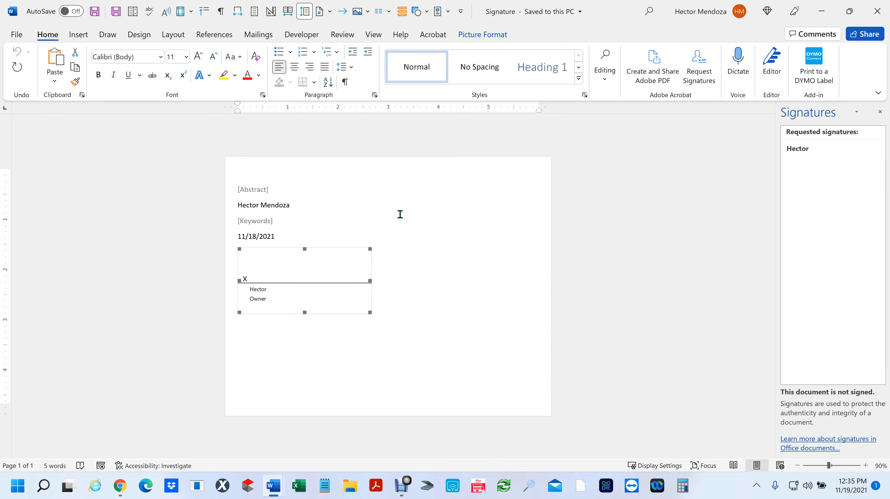
- Close the Signature document and select the three lines of text below
click(871, 5)
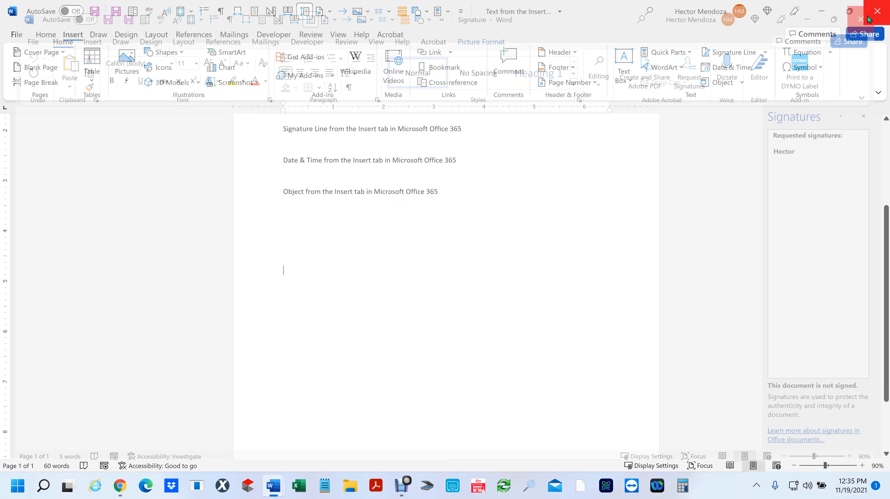
click(766, 53)
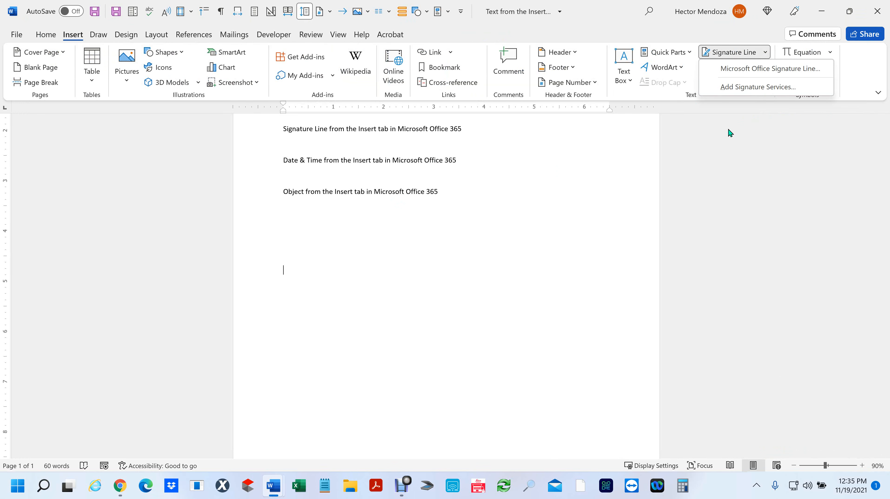
click(566, 222)
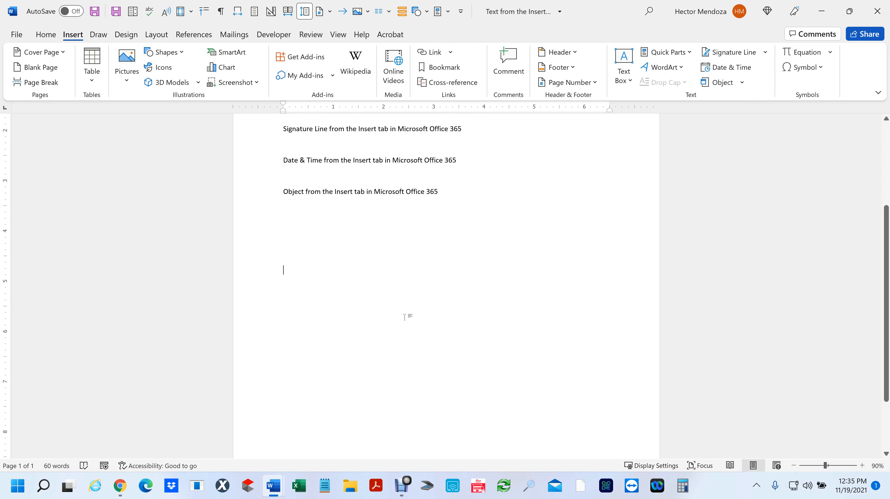
drag(312, 223, 240, 121)
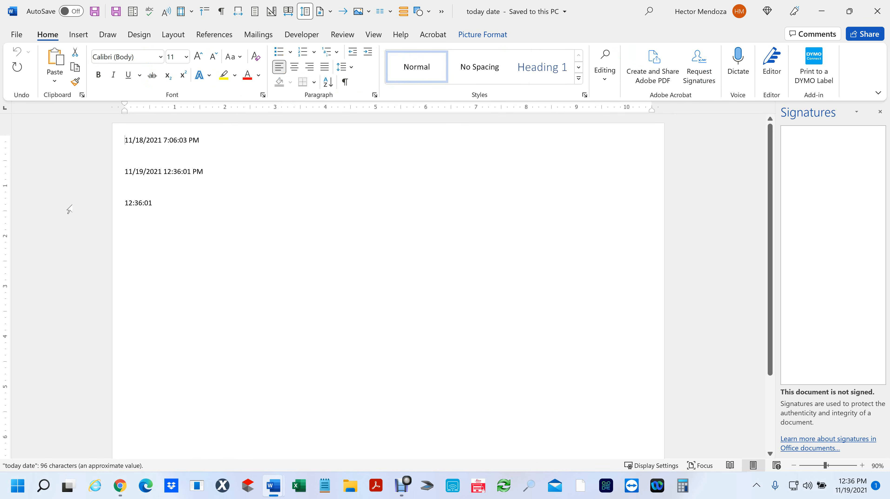
- Check that the second date is a field, then add an empty line after 12:36:01
scroll(97, 163, up, 3)
scroll(98, 163, up, 1)
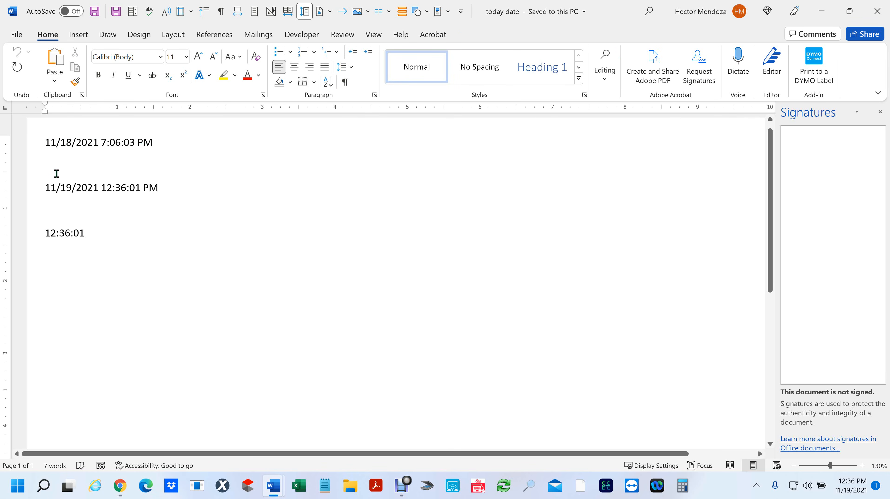
click(48, 187)
scroll(229, 286, down, 2)
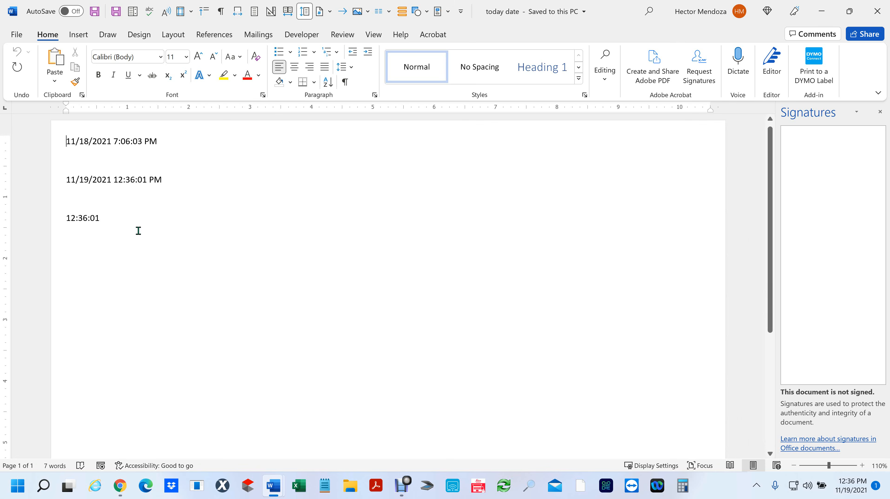
key(Return)
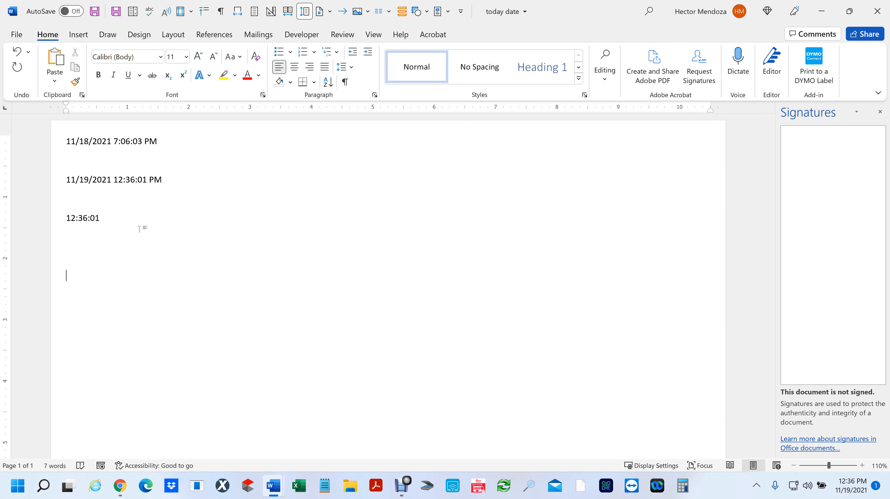
- Insert today's date in the long format, Friday, November 19, 2021
click(73, 37)
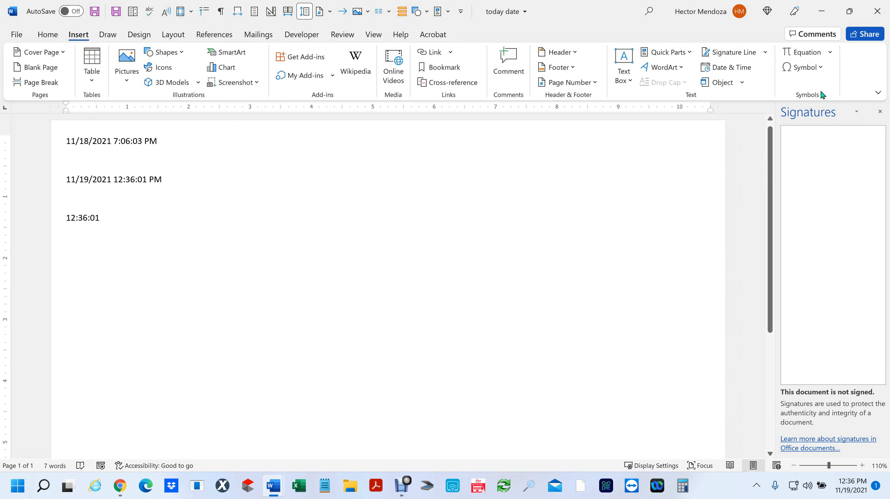
click(744, 71)
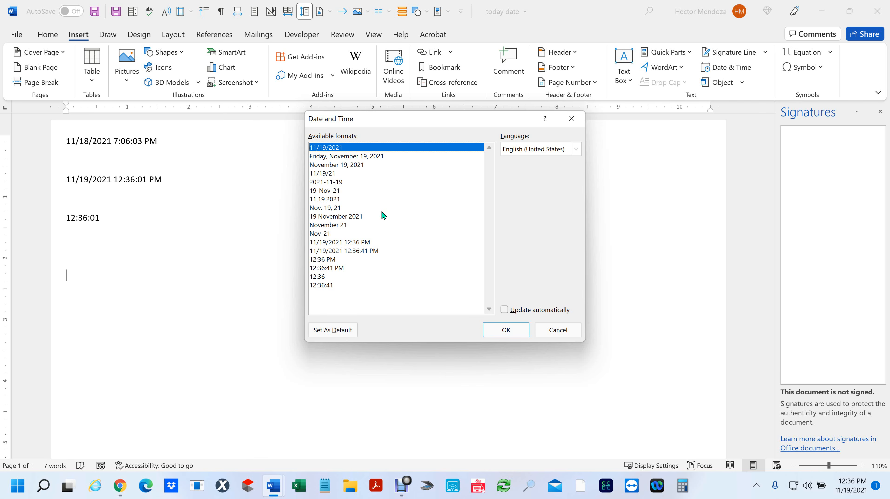
click(356, 159)
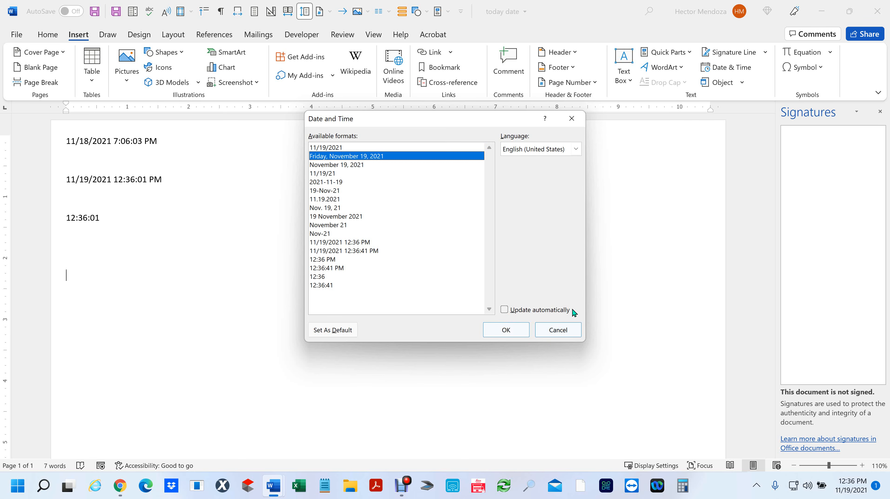
click(506, 332)
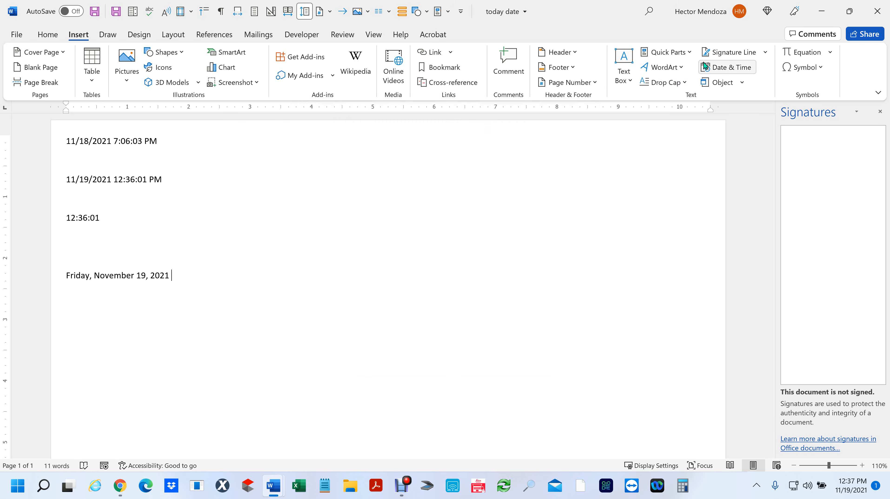
- Insert the time 12:37:12 PM after the date in h:mm:ss PM format
click(719, 67)
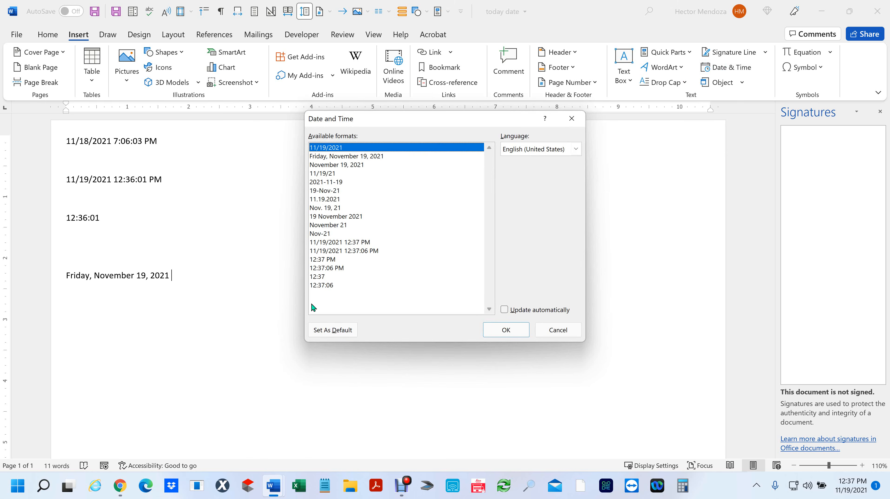
click(329, 268)
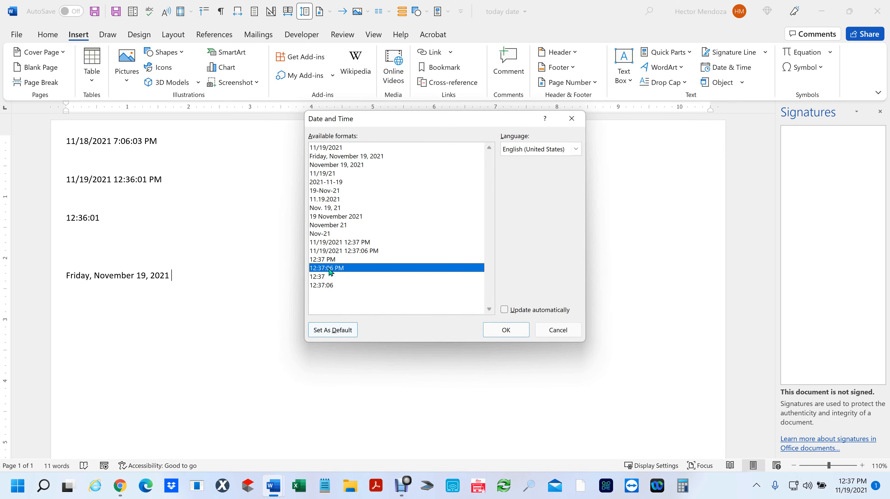
click(507, 329)
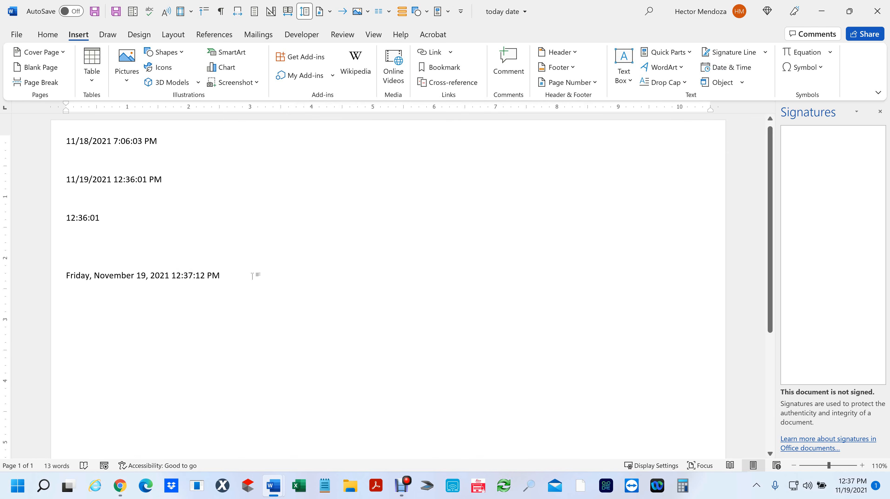
- On a new line, insert the time 12:37:31 PM set to update automatically
key(Return)
click(739, 69)
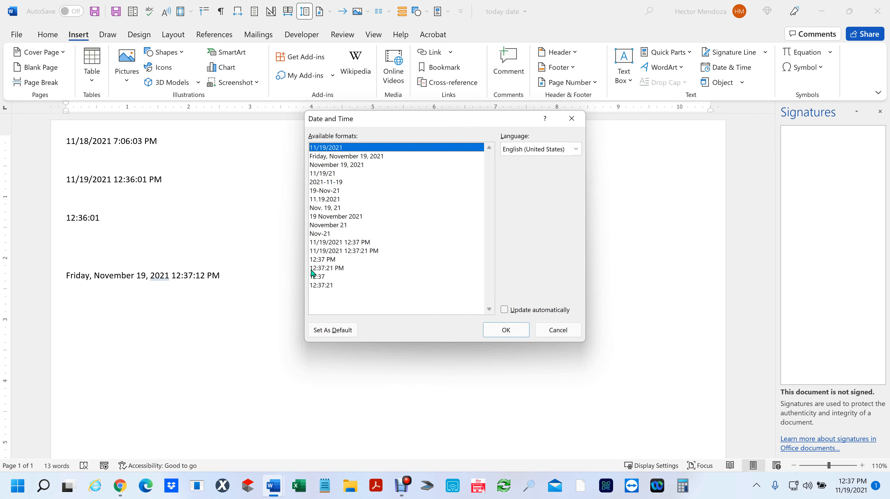
click(328, 269)
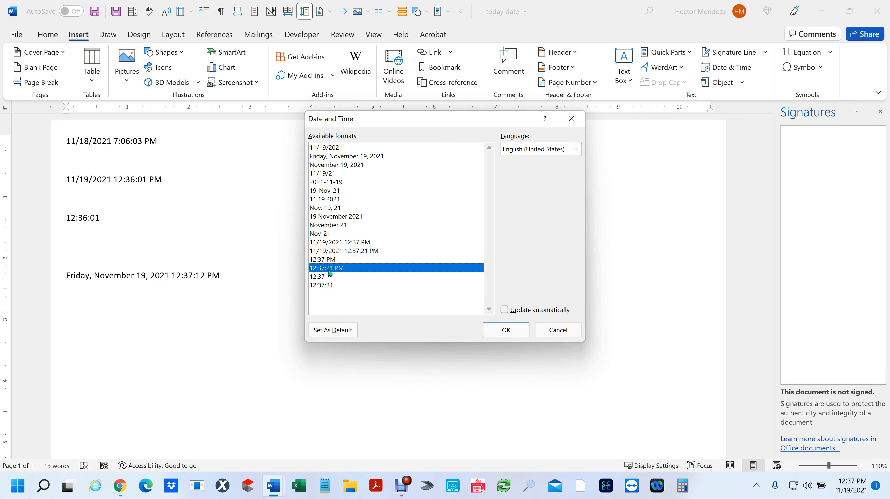
click(504, 310)
click(505, 330)
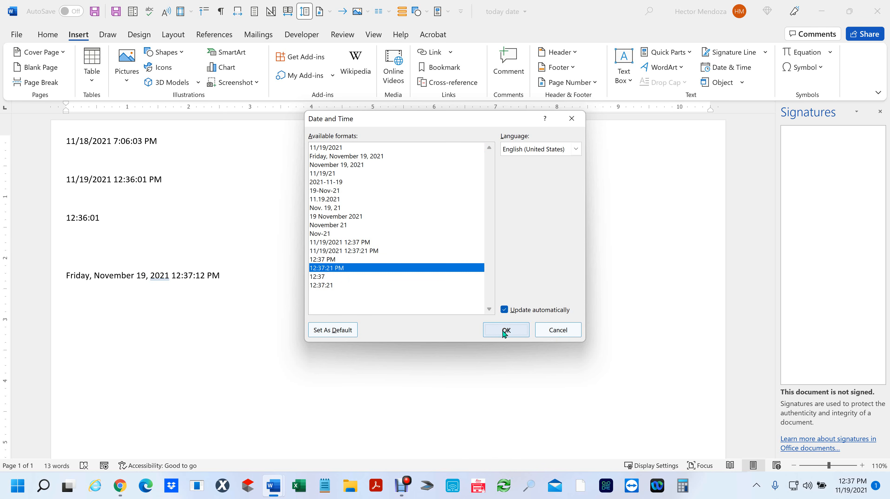
click(179, 331)
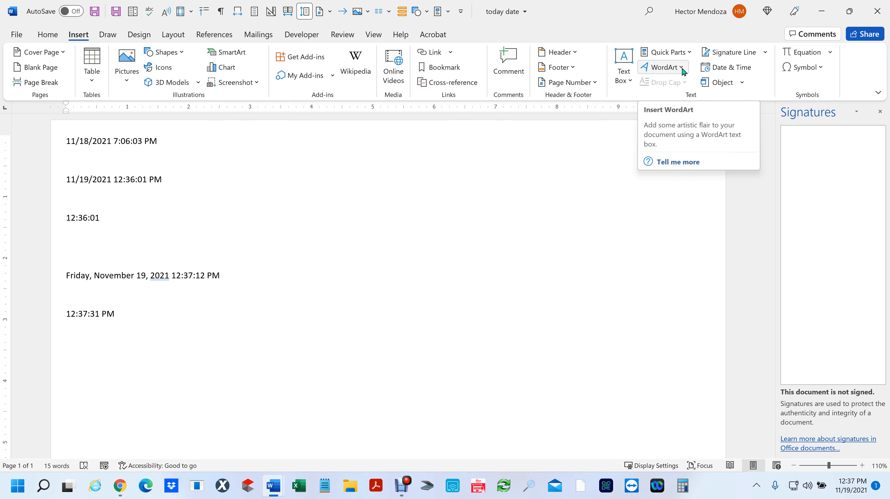
- Insert today's date in the long weekday format, Friday, November 19, 2021
click(733, 67)
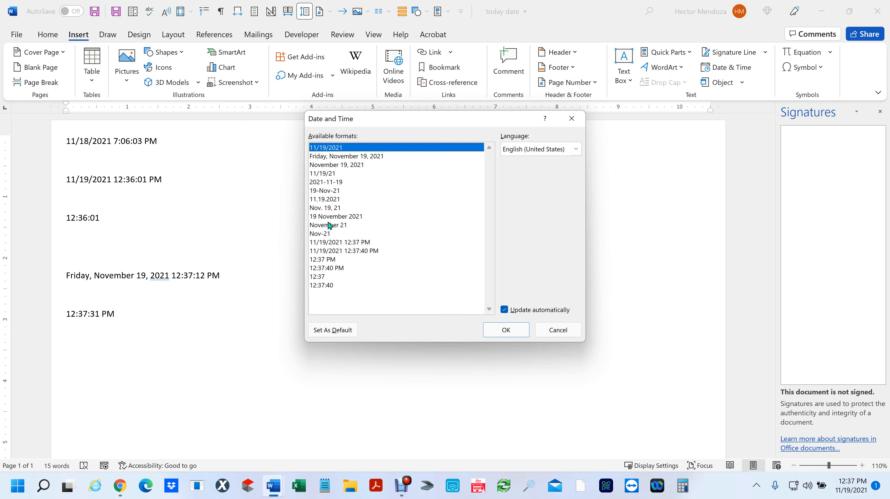
click(356, 156)
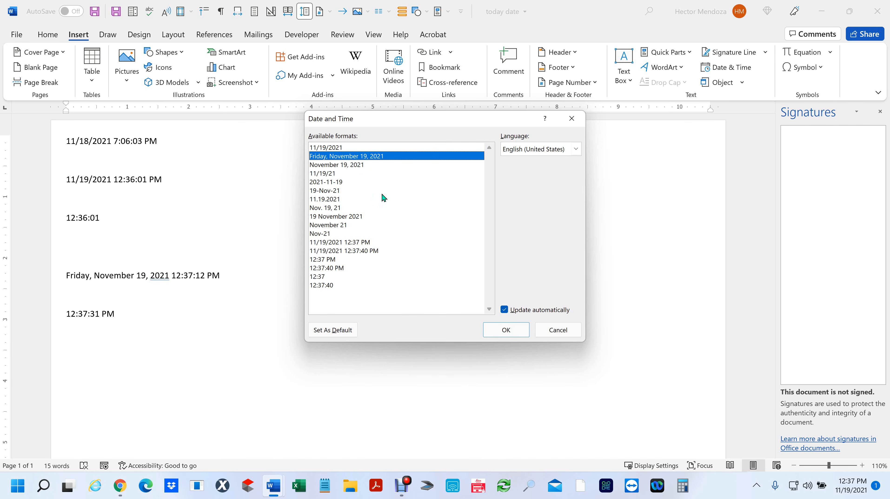
click(506, 329)
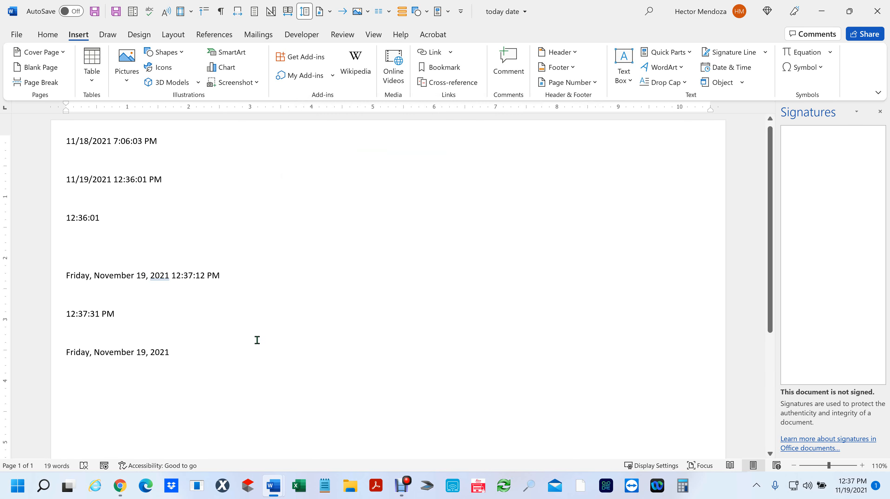
- Append the time with seconds, 12:37:52 PM, start a new line, and save the document
click(749, 69)
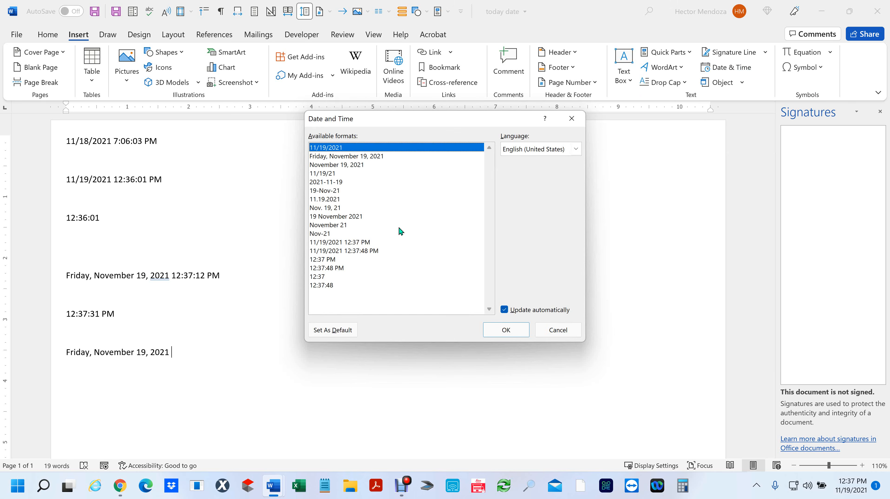
click(340, 269)
click(508, 330)
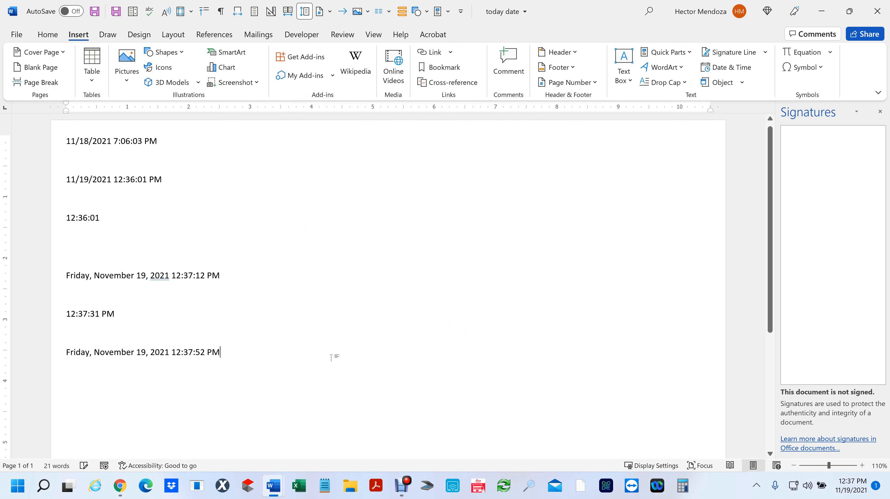
key(Return)
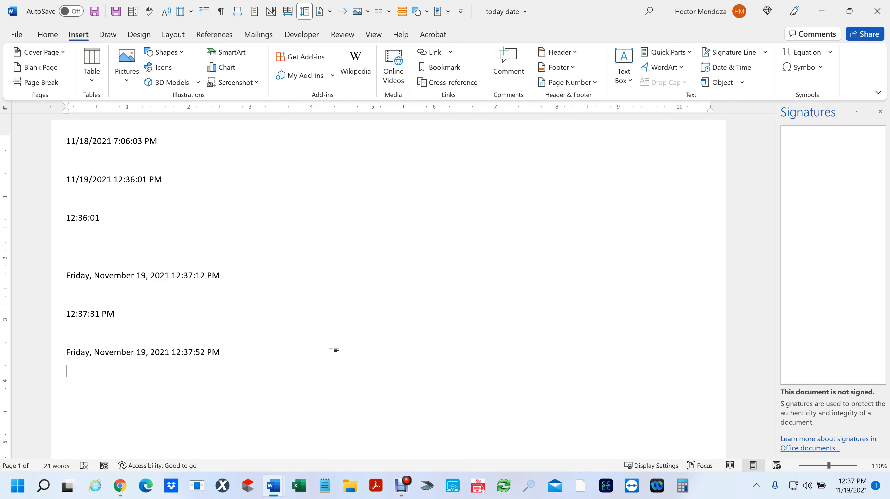
key(ctrl+s)
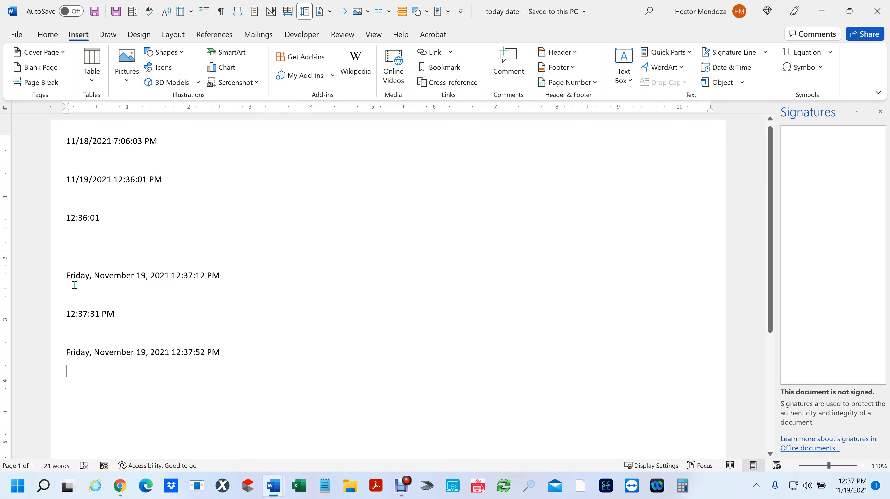
- Select the 12:37:12 PM, 12:37:31 PM and 12:36:01 PM date fields, then start a Win+Shift+S screen snip
drag(61, 276, 227, 277)
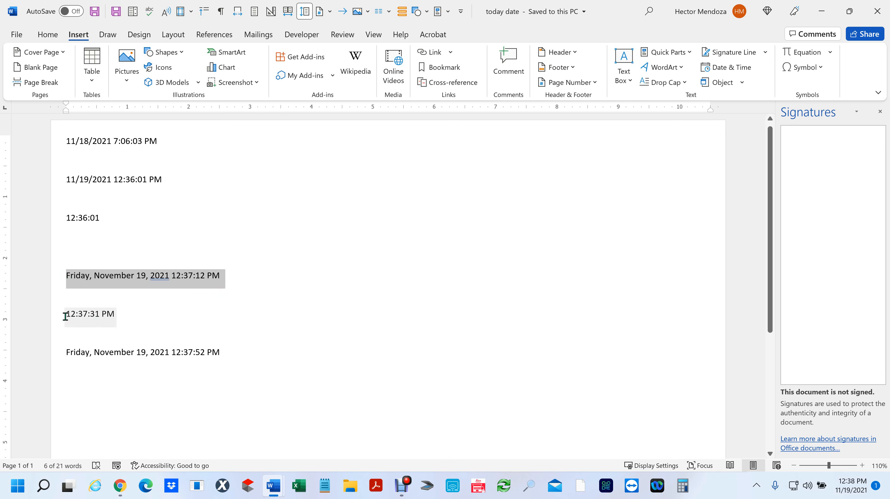
drag(65, 313, 136, 315)
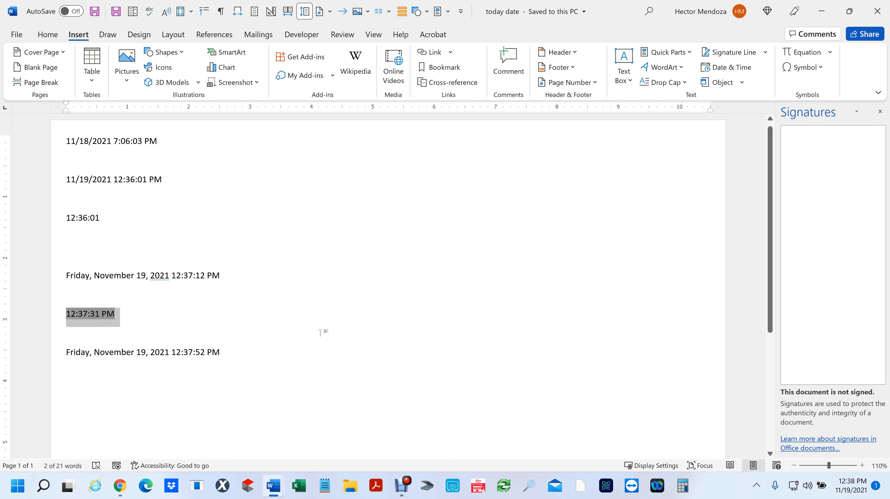
click(193, 281)
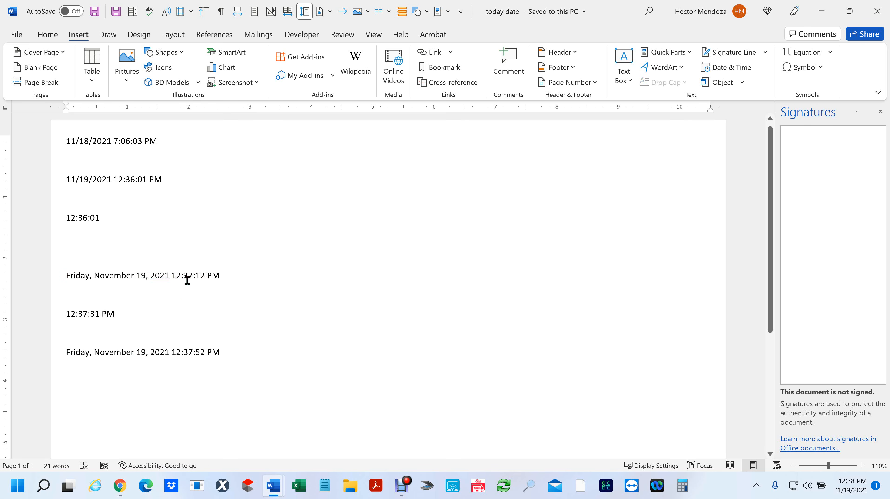
click(98, 311)
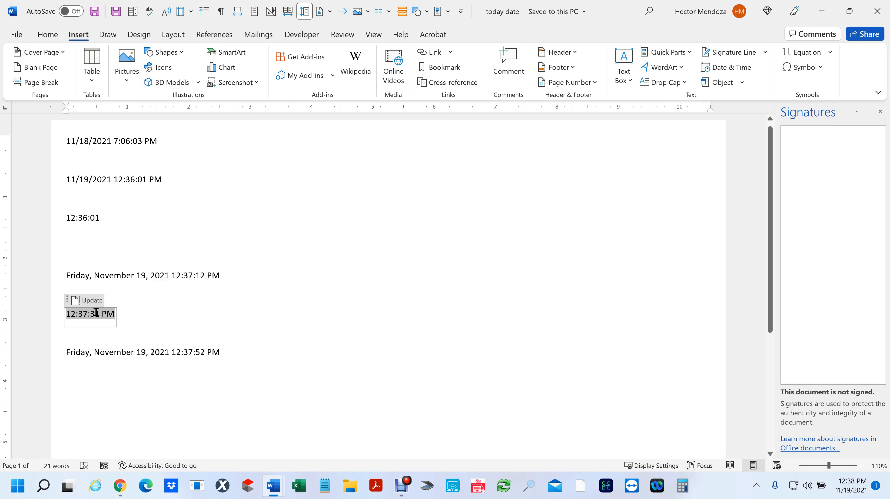
click(151, 355)
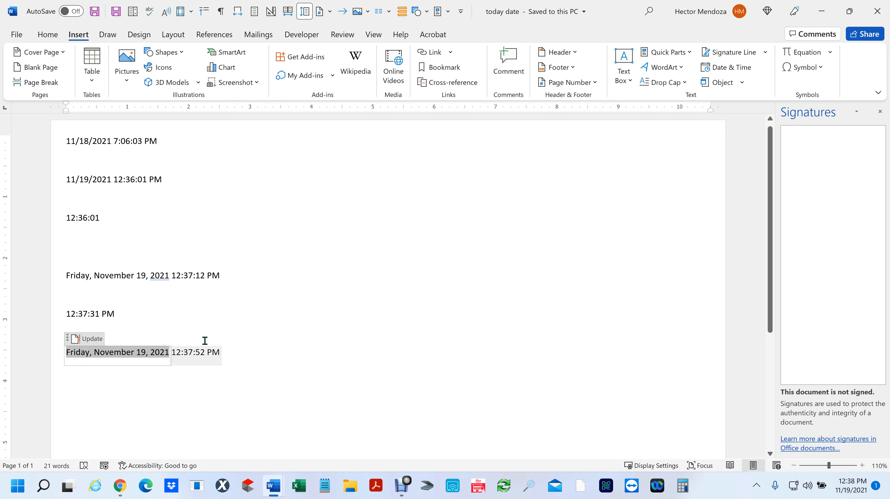
click(246, 285)
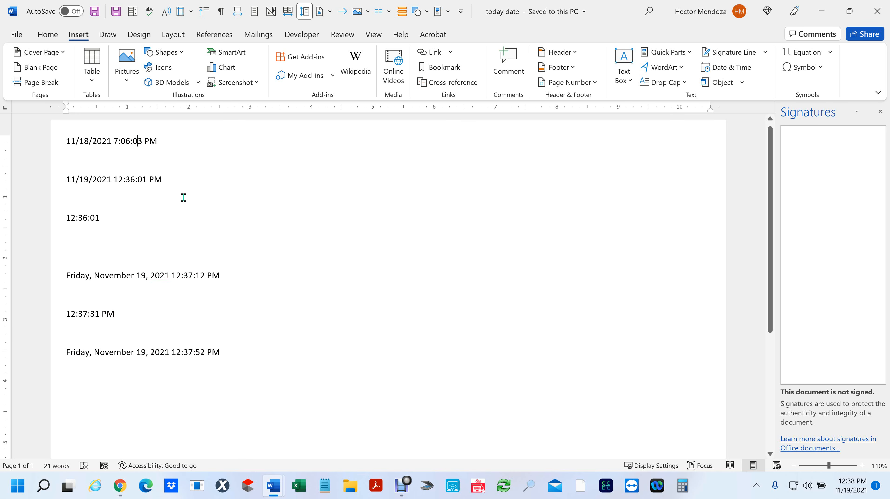
click(113, 182)
click(113, 183)
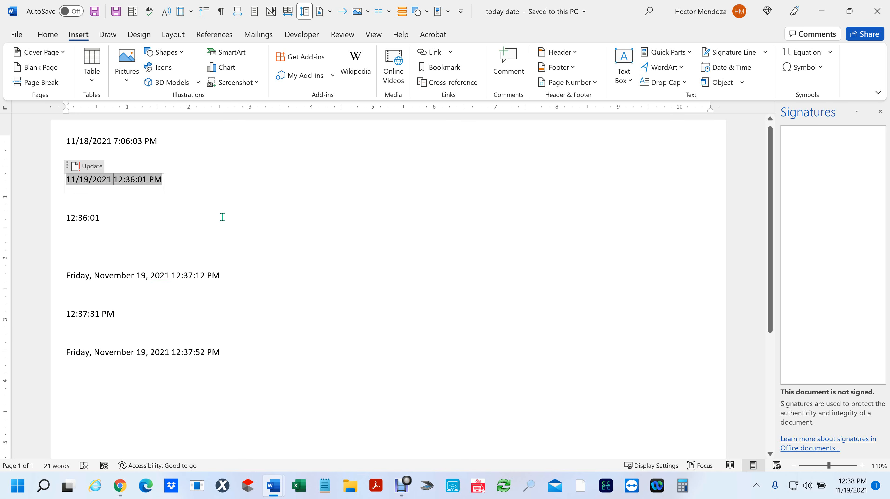
click(307, 321)
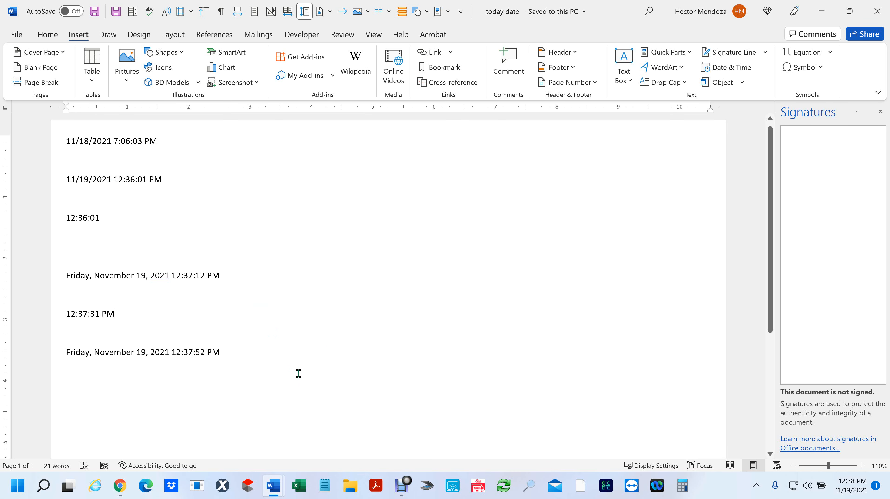
key(super+shift+s)
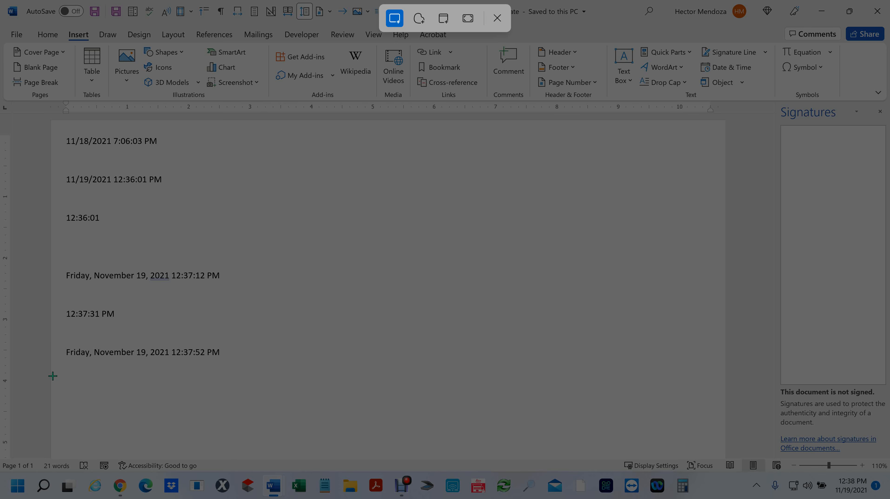
- Snip a region over the six date and time lines and open it from the notification
drag(53, 377, 246, 129)
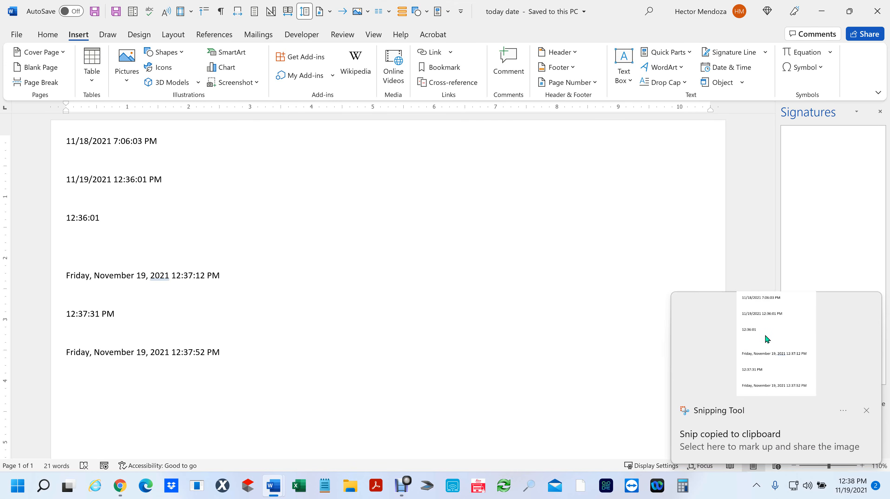
click(765, 335)
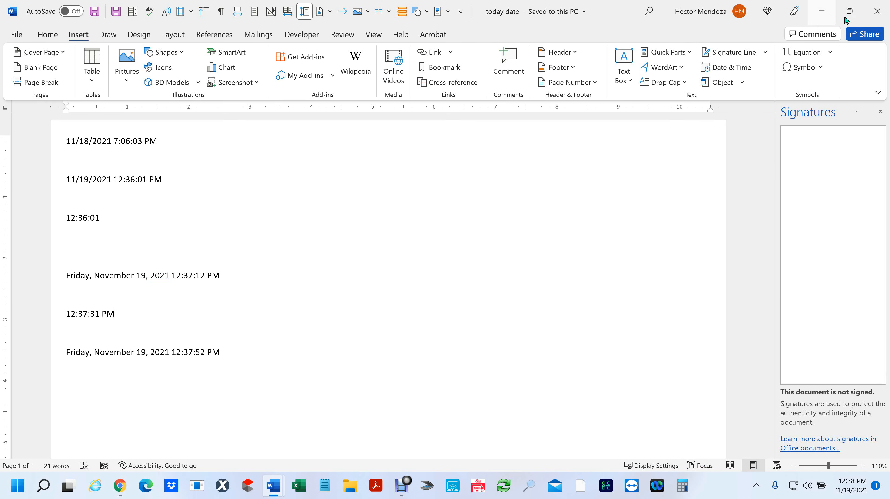
- Close the today date document, then browse the Insert Object dialog's list and cancel it
click(874, 19)
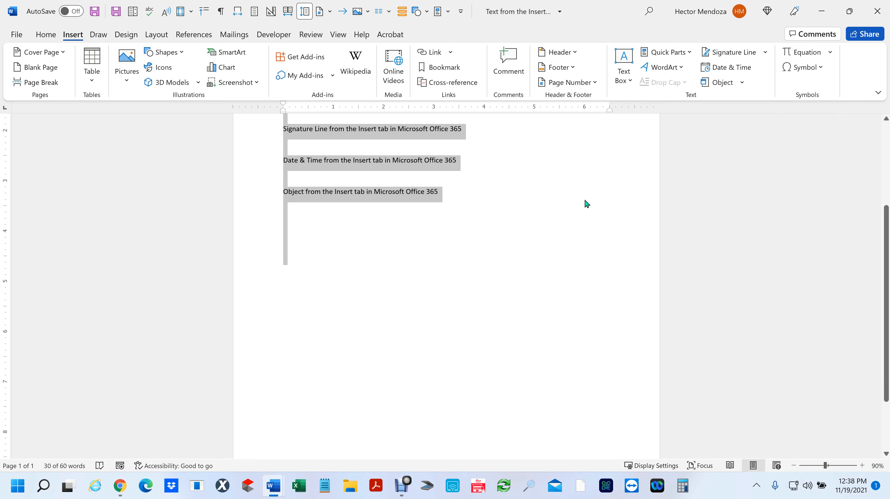
scroll(543, 240, up, 3)
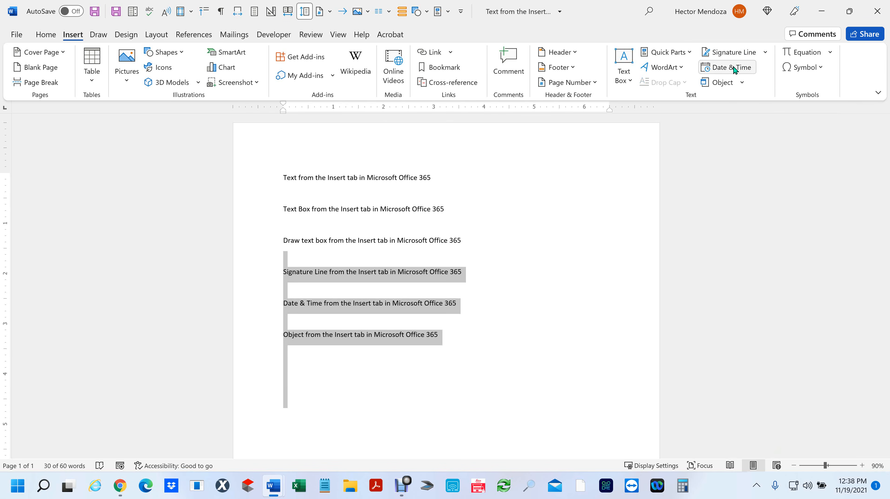
click(743, 84)
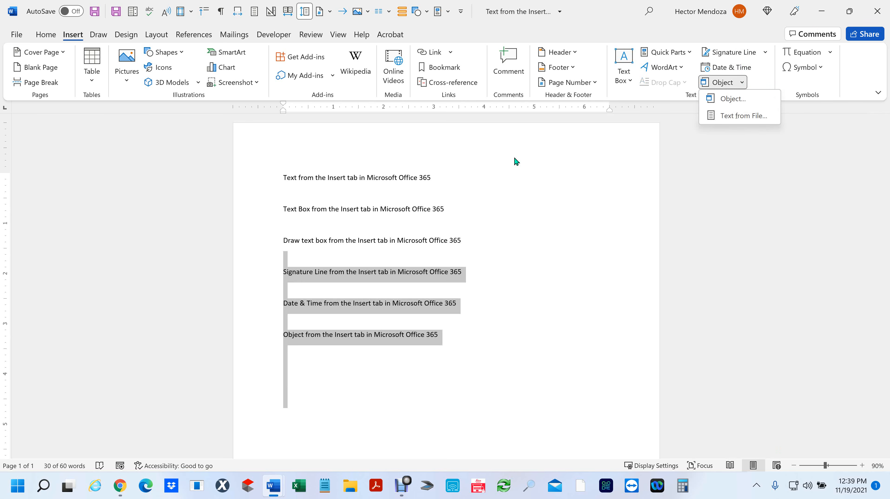
click(734, 101)
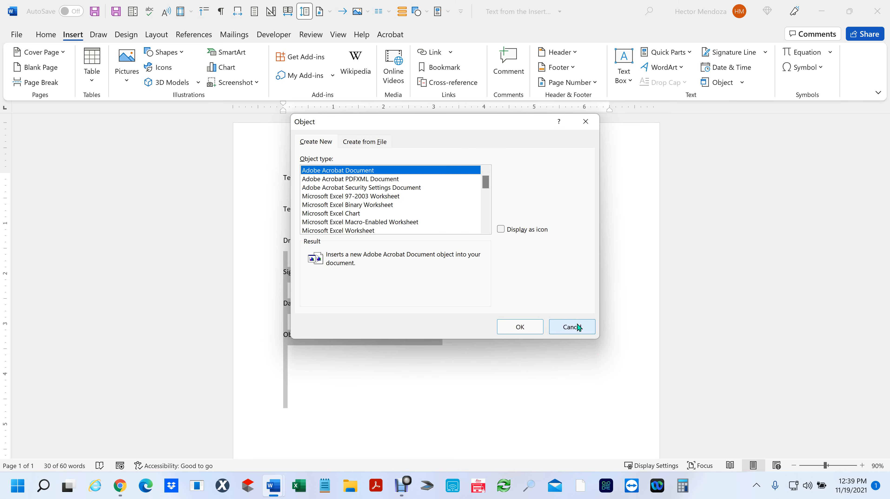
scroll(354, 199, down, 1)
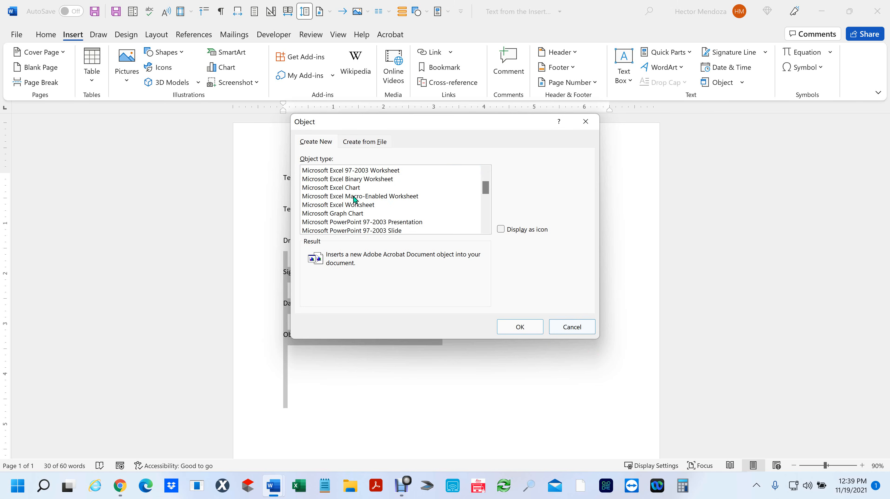
scroll(374, 204, down, 2)
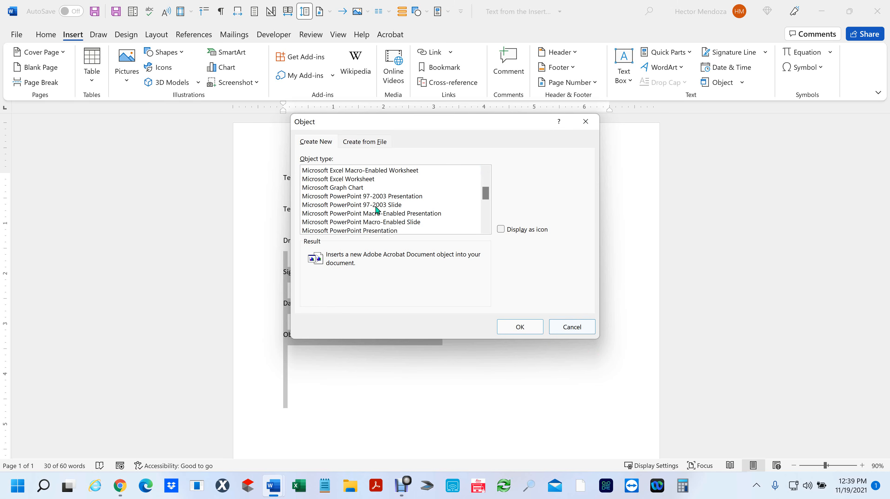
scroll(385, 208, down, 1)
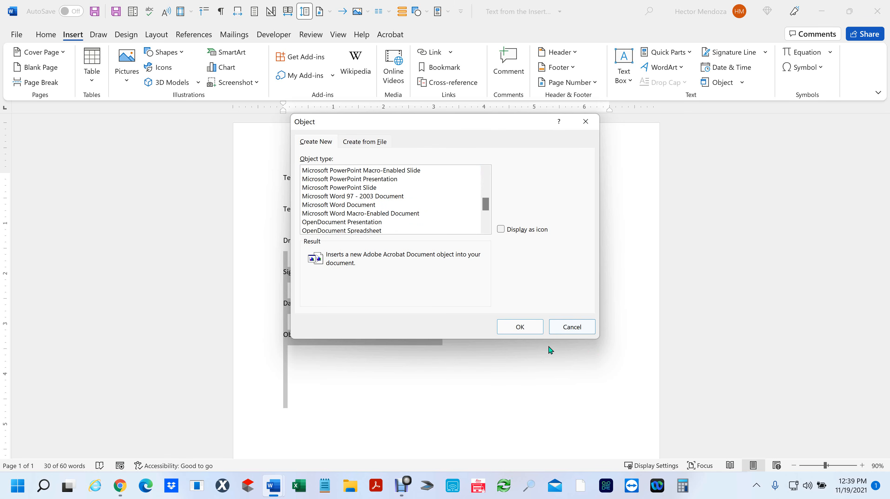
click(578, 326)
click(369, 384)
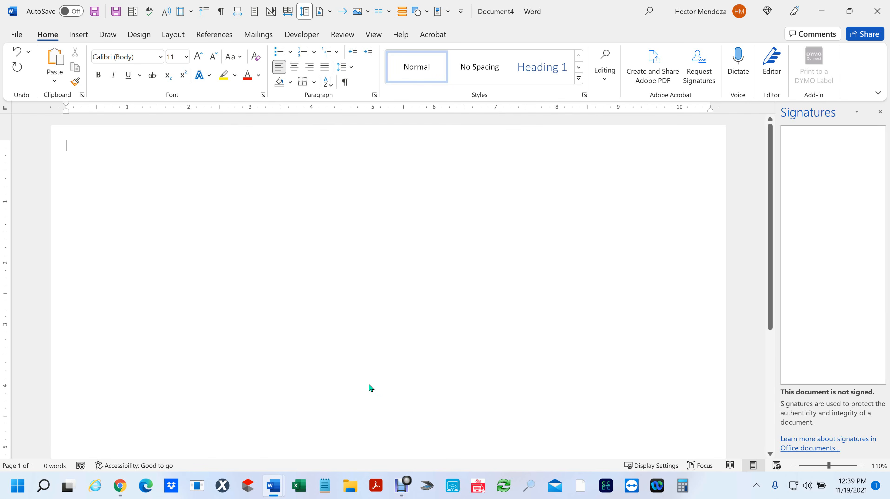
- Set Document4's page orientation to Portrait and bring up the Insert Object choices
ctrl+scroll(353, 289, down, 5)
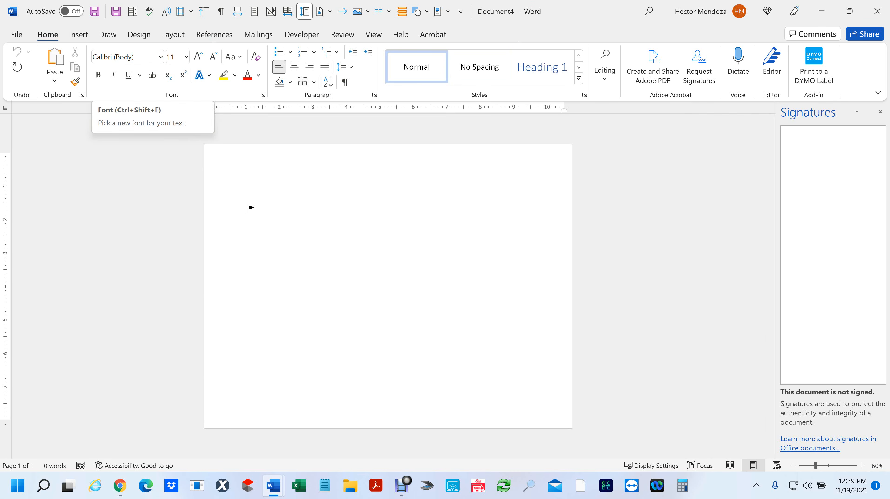
click(167, 35)
click(58, 63)
click(81, 103)
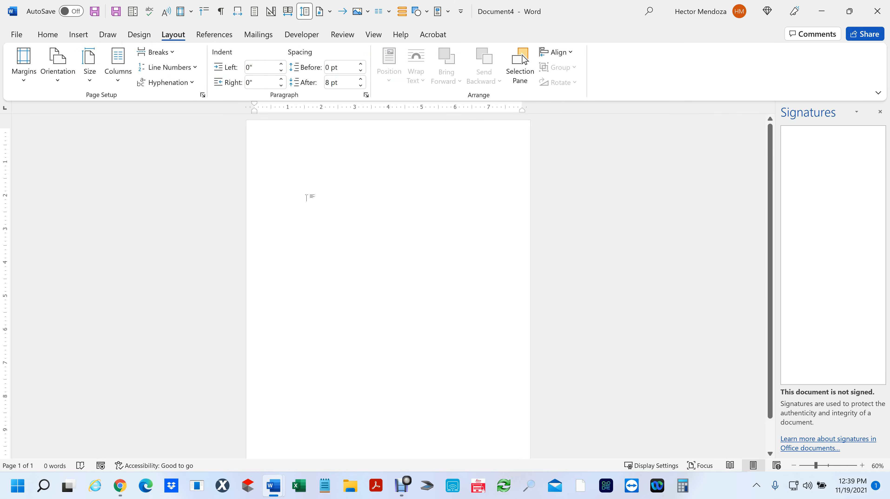
click(81, 36)
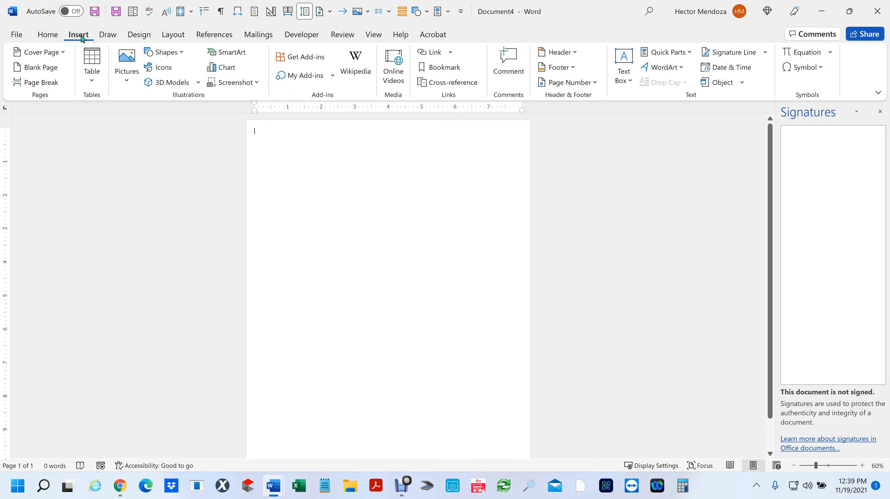
click(742, 84)
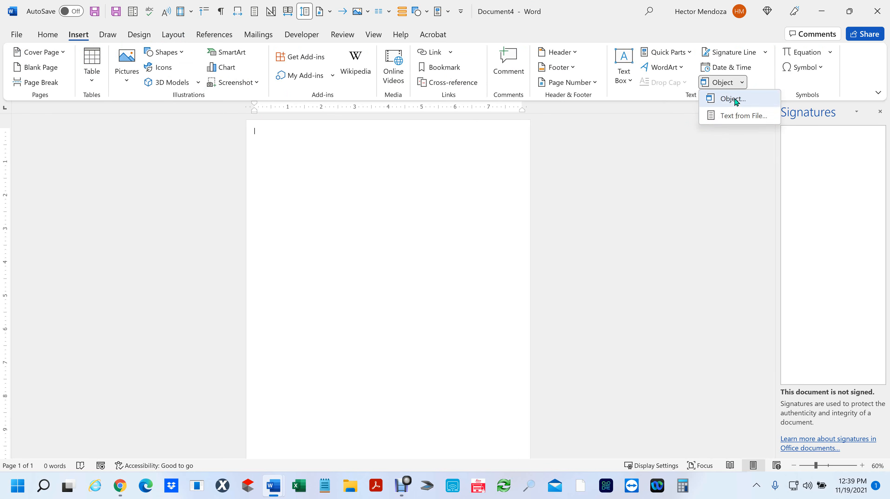
- Insert an Adobe Acrobat Document object with Display as icon ticked
click(733, 99)
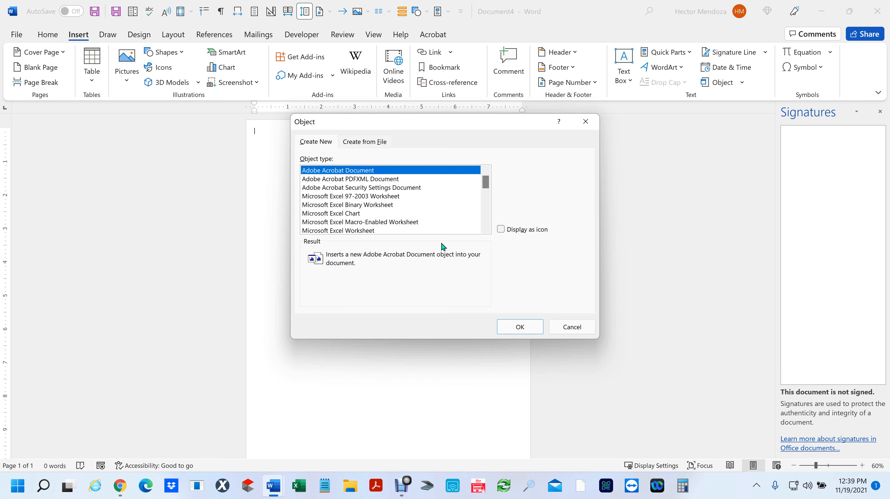
click(502, 230)
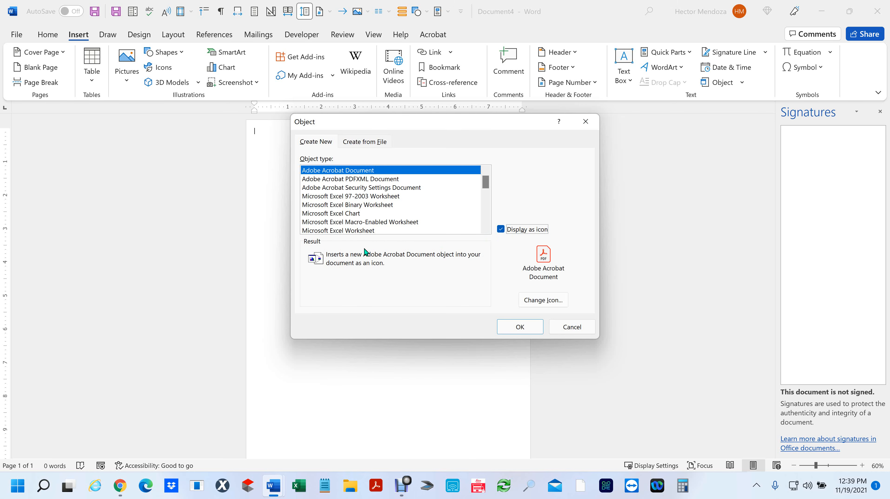
click(527, 329)
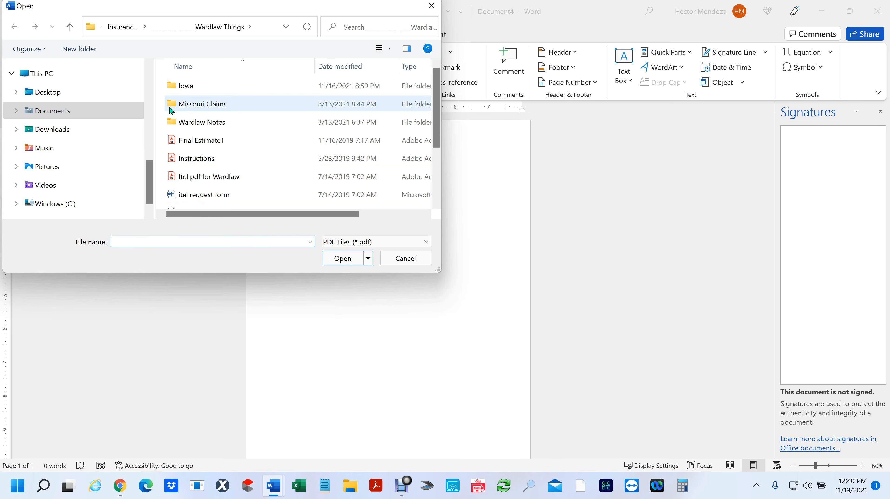
- Choose Acrobat_DC_Set-Up from Insurance Folder > Acrobat DC Installer as the object file
double_click(175, 102)
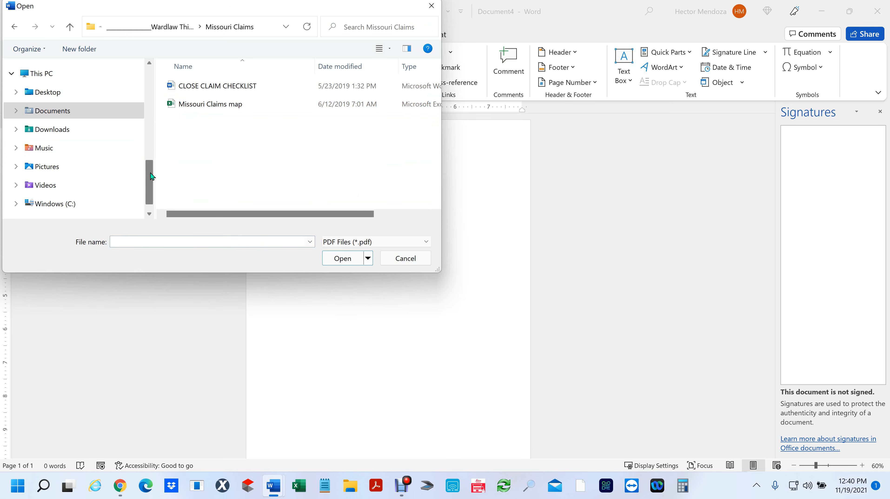
key(alt+Up)
key(alt+Up)
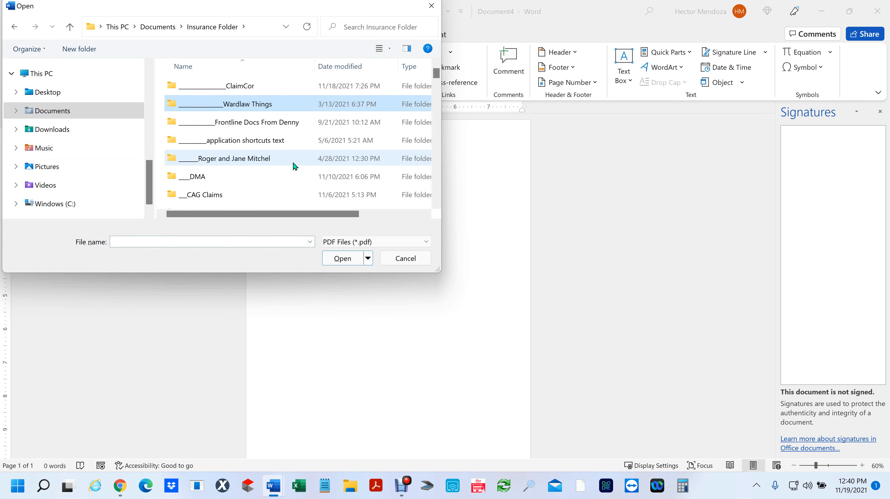
scroll(293, 163, down, 2)
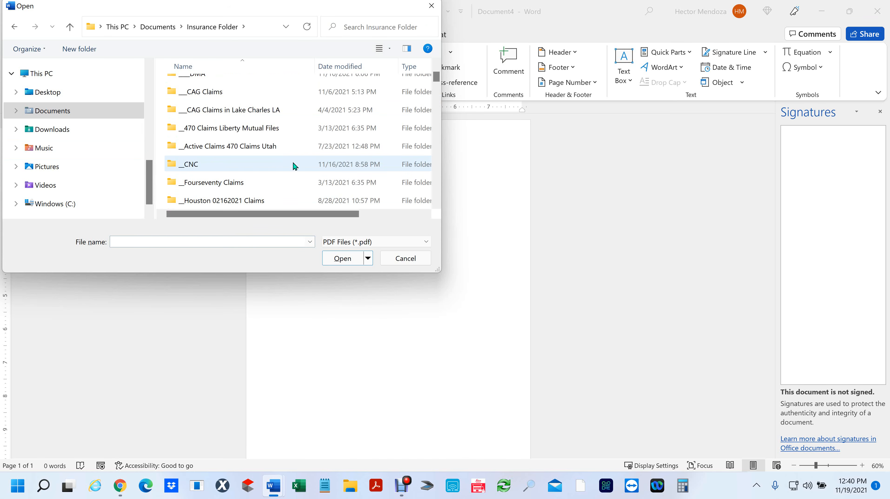
scroll(293, 162, down, 2)
scroll(294, 163, down, 3)
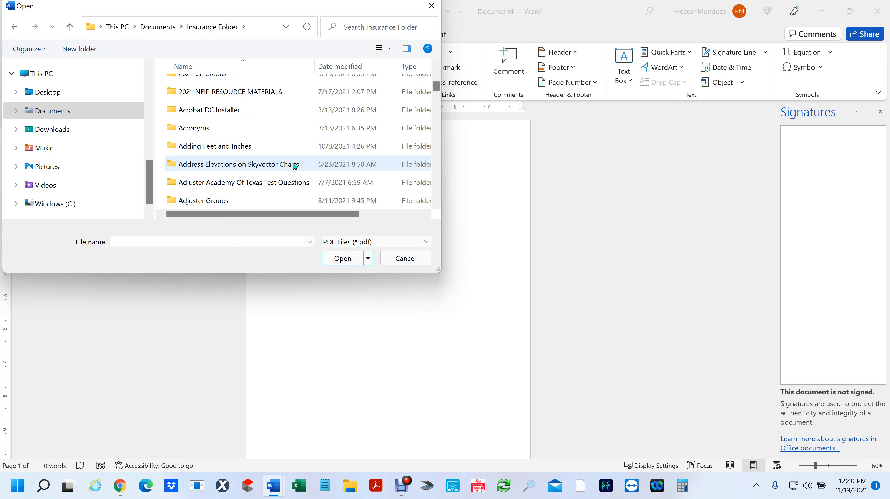
double_click(168, 110)
click(177, 85)
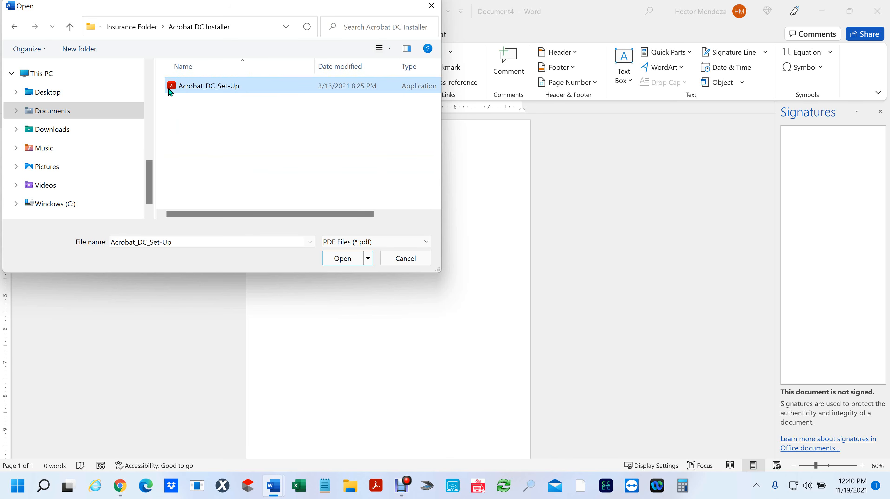
click(338, 264)
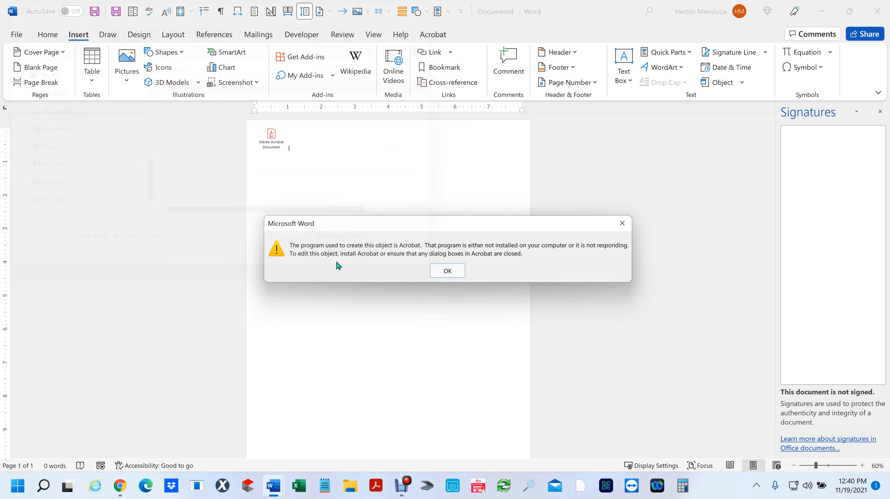
- Dismiss the Acrobat-not-available error and reopen the Insert Object dialog
click(461, 273)
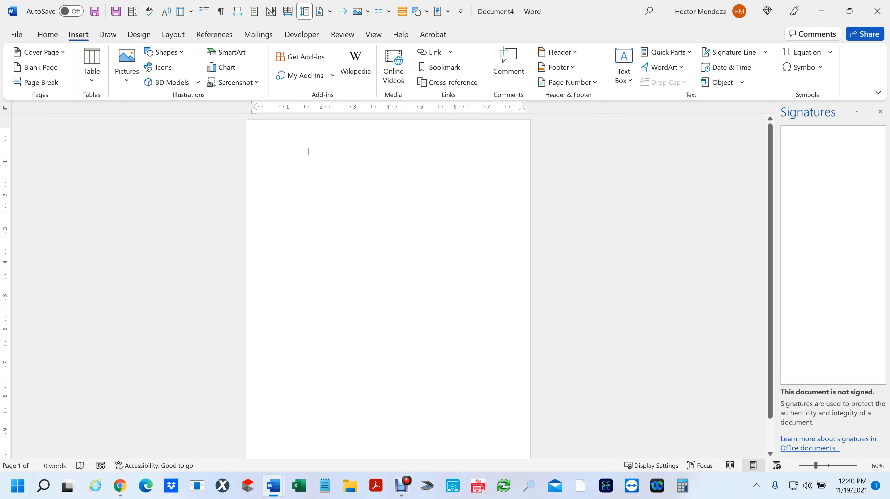
click(742, 84)
click(737, 100)
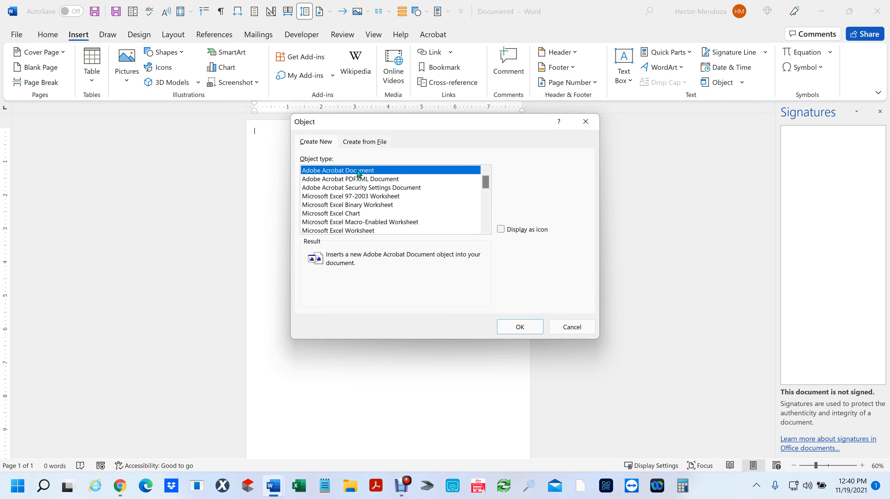
- Embed the POLICY COMM GEN LIA COV FORM 2012-CGL PDF as an Adobe Acrobat Document object
click(520, 326)
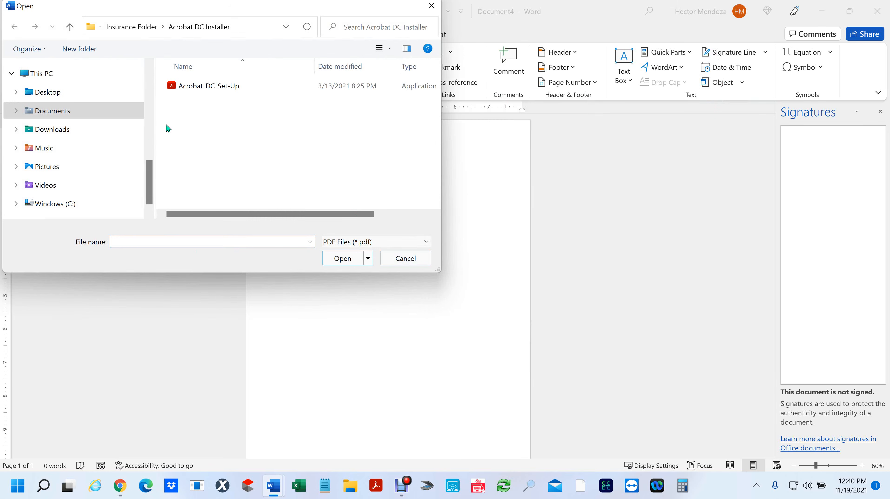
scroll(64, 133, up, 3)
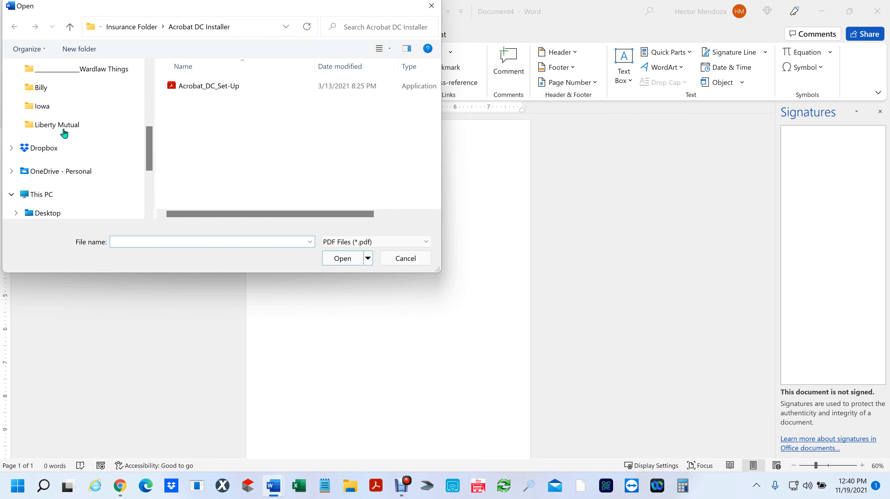
scroll(64, 133, up, 1)
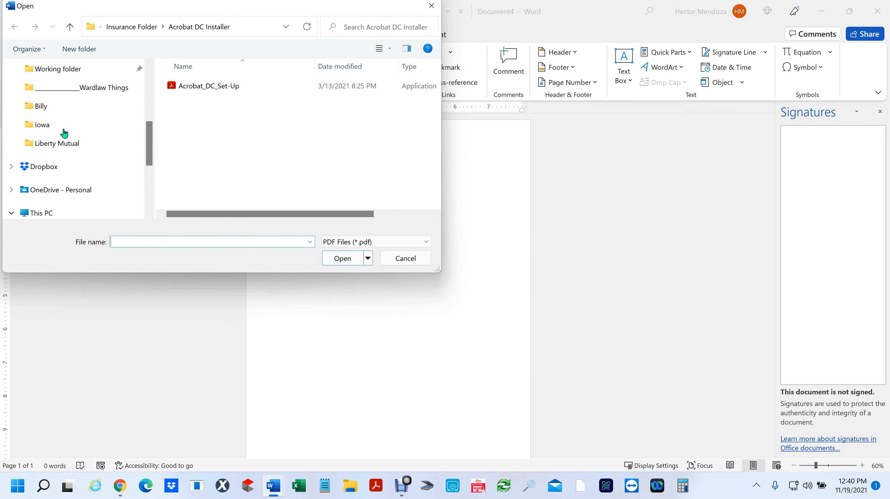
click(35, 111)
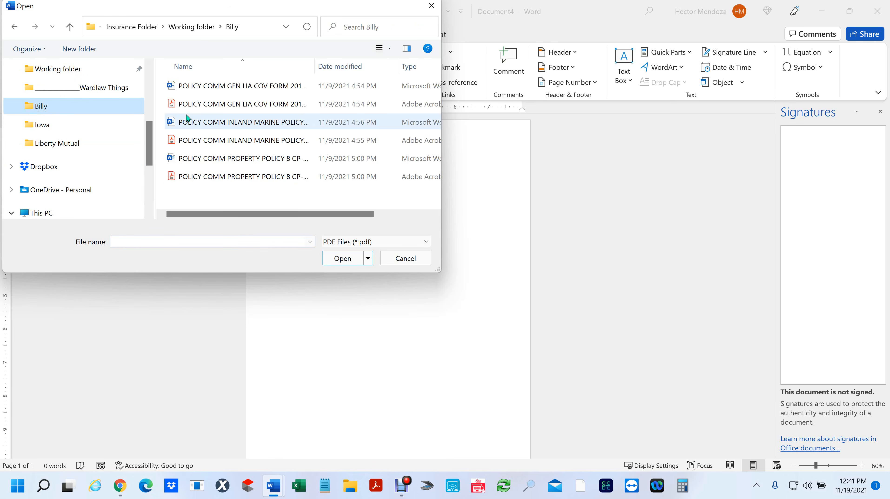
click(171, 105)
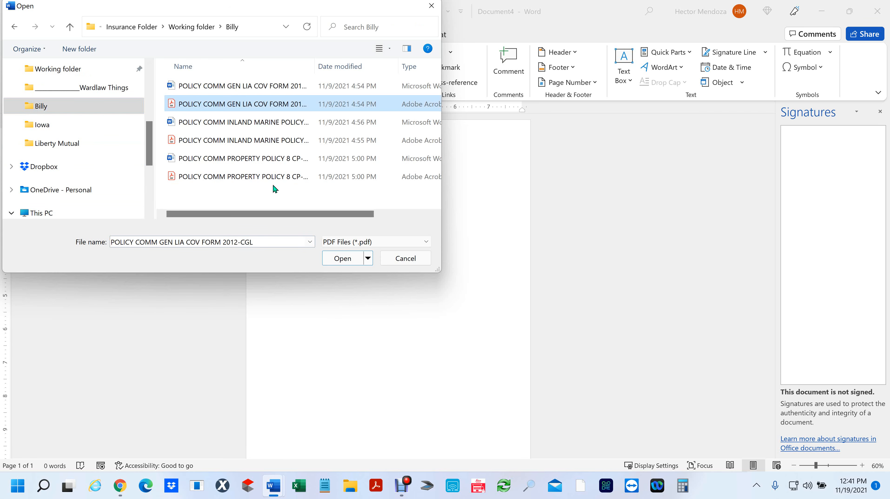
click(351, 263)
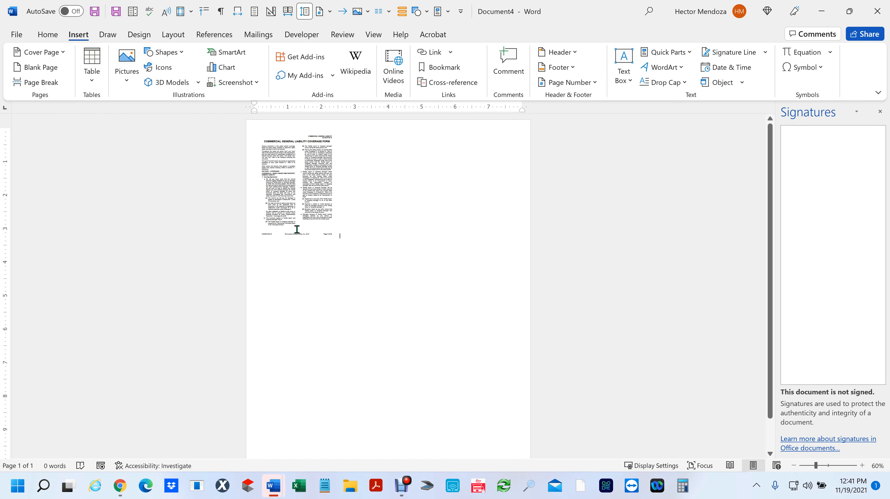
- Select the embedded coverage form page and drag its corner to resize it
click(332, 231)
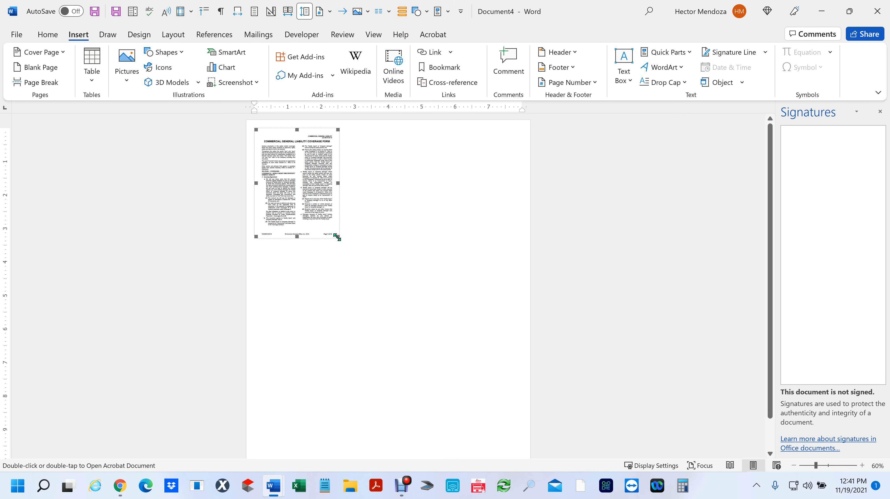
click(466, 258)
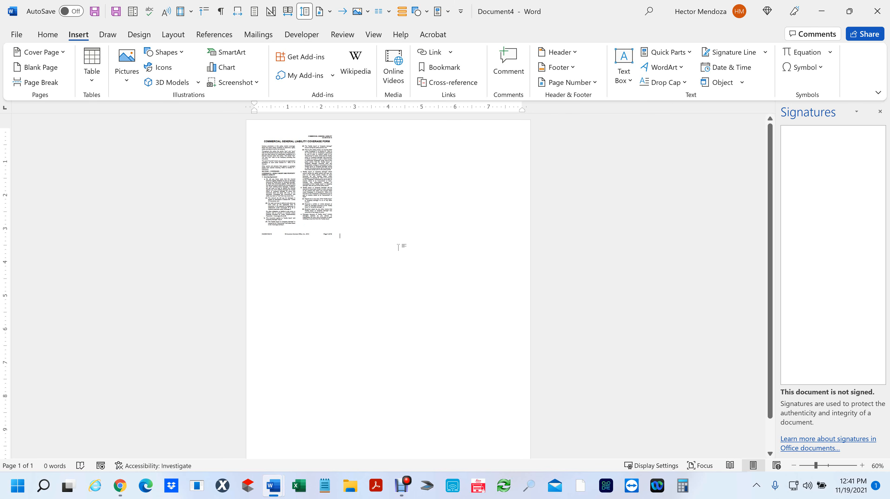
click(318, 194)
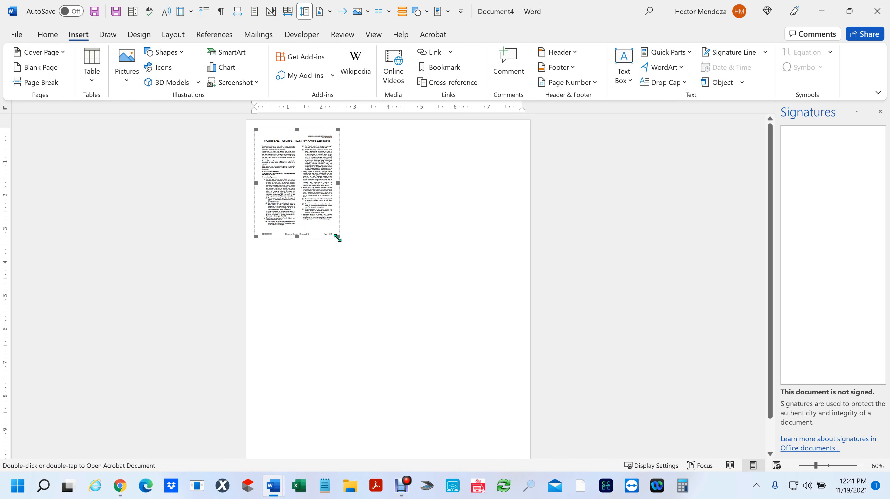
drag(338, 236, 482, 354)
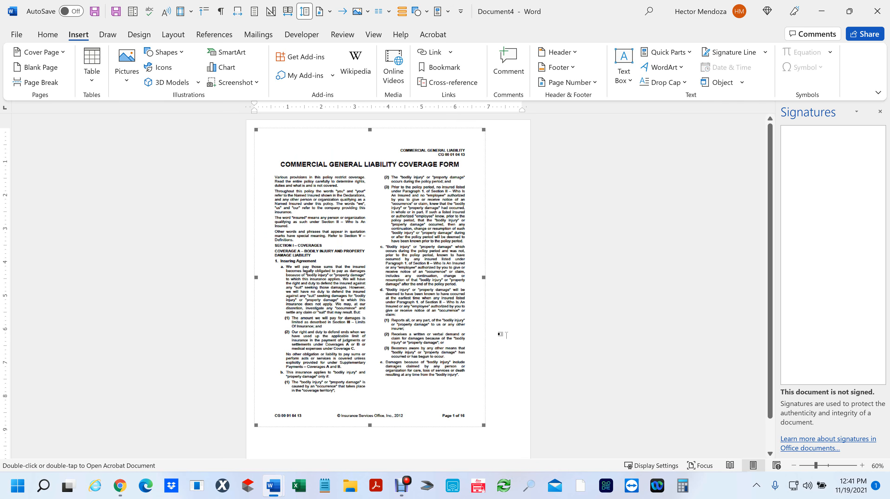
ctrl+scroll(399, 263, up, 6)
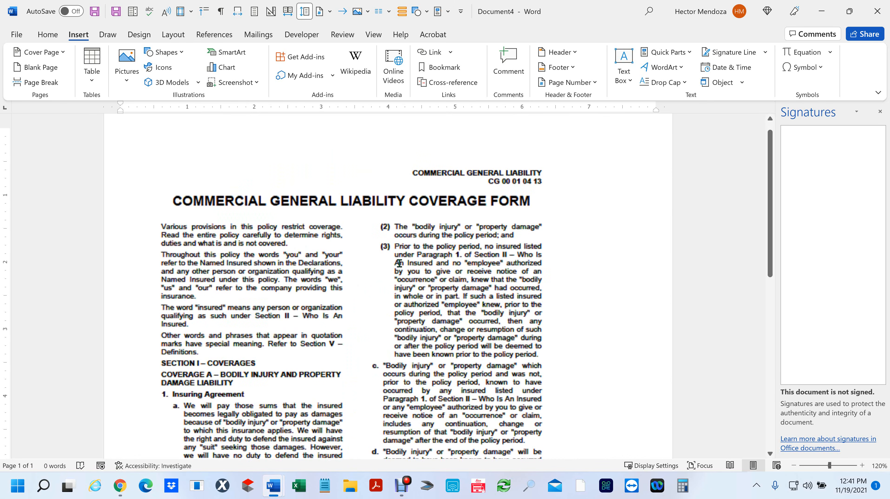
ctrl+scroll(399, 263, down, 6)
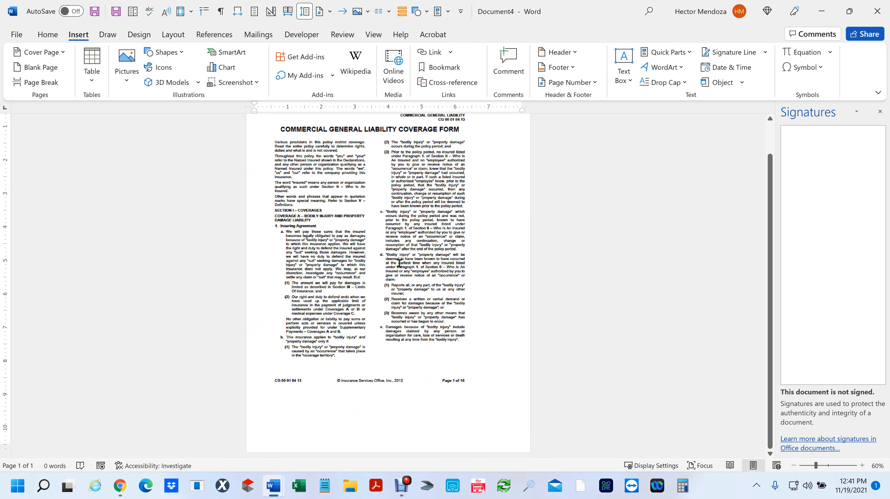
- Reselect the embedded coverage form PDF and open it in Acrobat
click(445, 346)
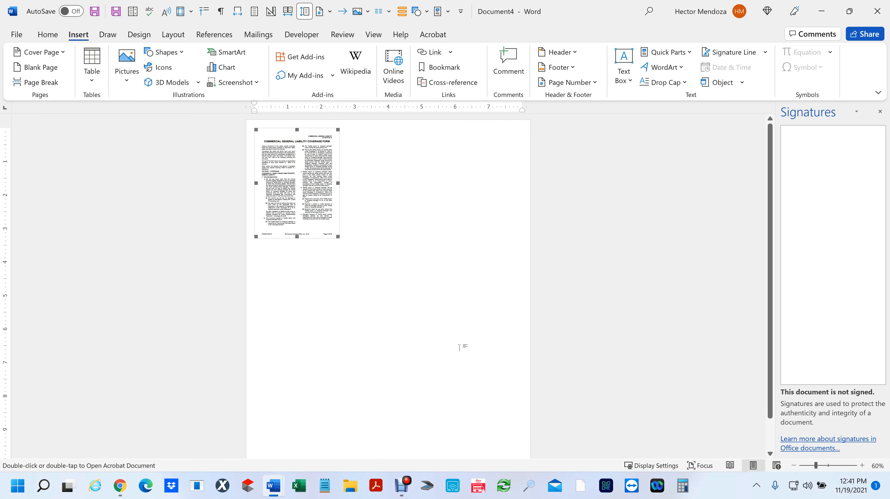
click(389, 225)
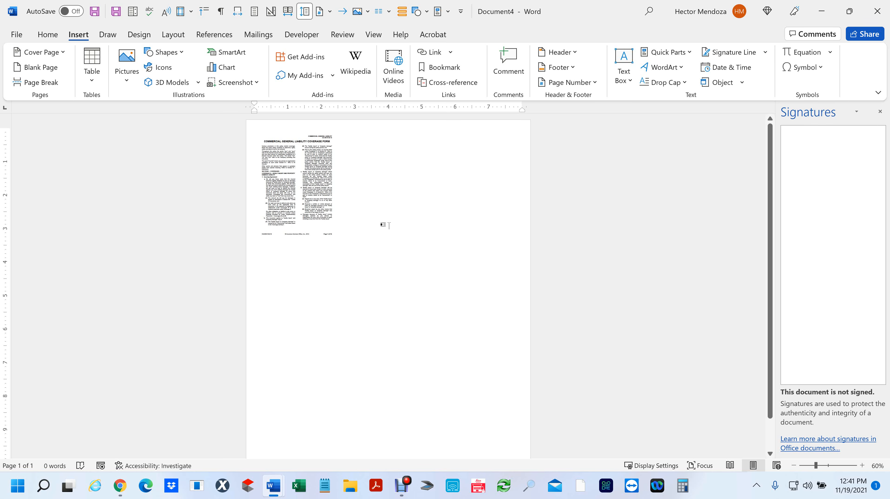
click(306, 193)
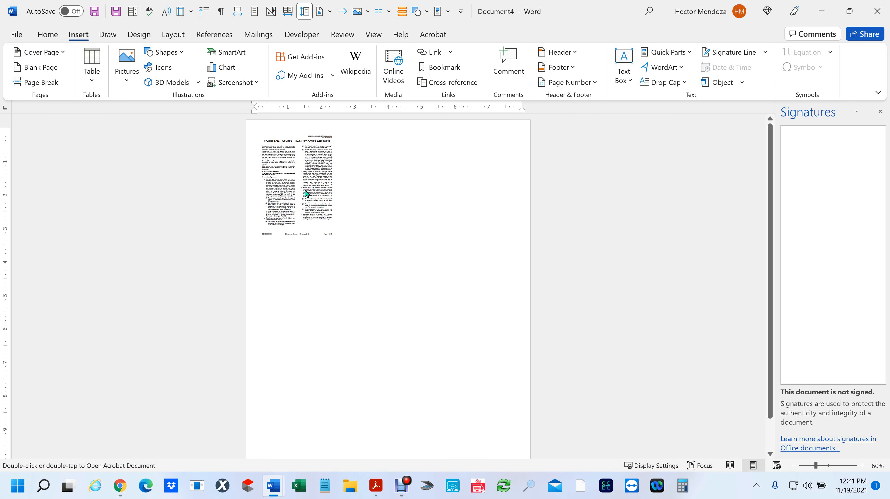
double_click(306, 193)
- Scroll through the Commercial General Liability Coverage Form in Acrobat, then close Acrobat
scroll(552, 238, down, 7)
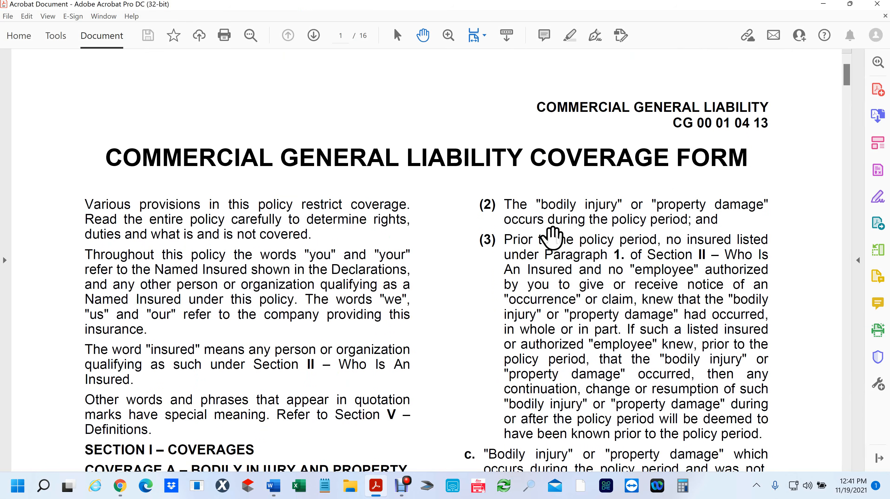
scroll(551, 238, up, 7)
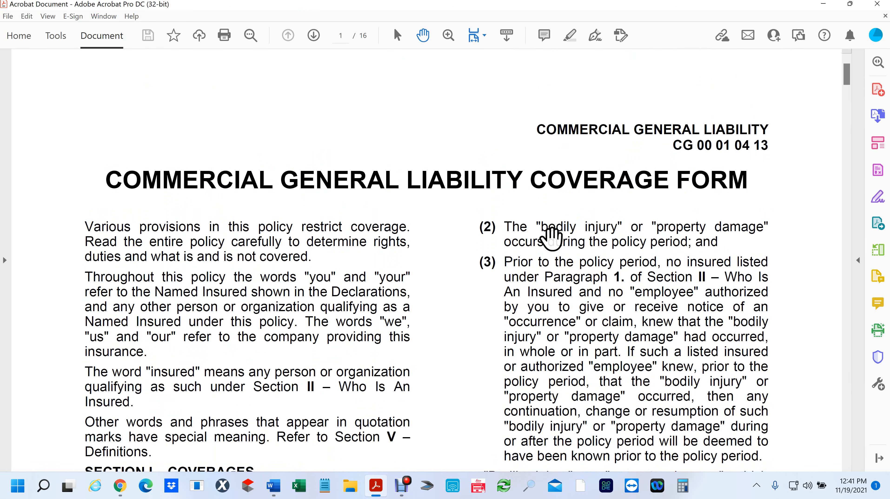
scroll(552, 238, down, 5)
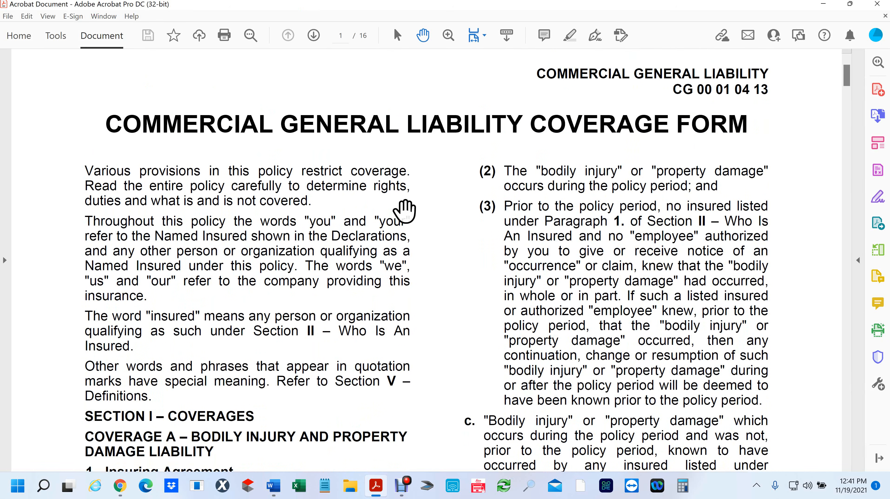
click(884, 12)
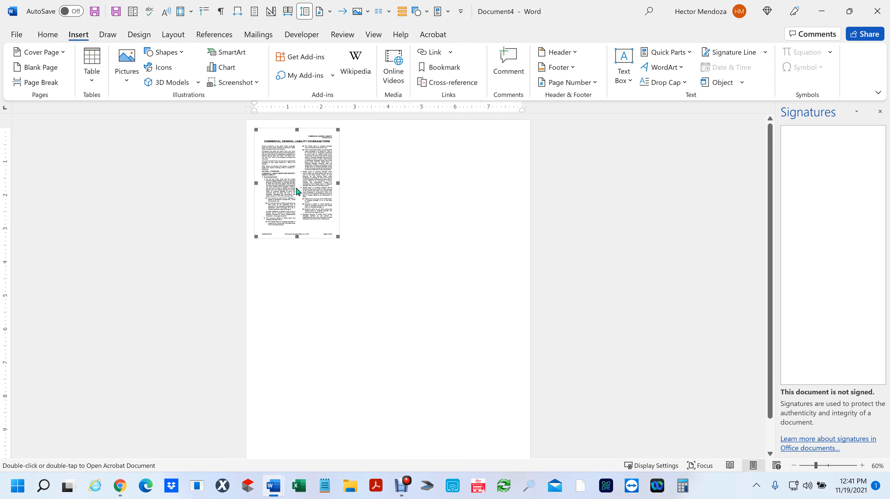
- Place the insertion point just after the embedded coverage-form page
right_click(296, 188)
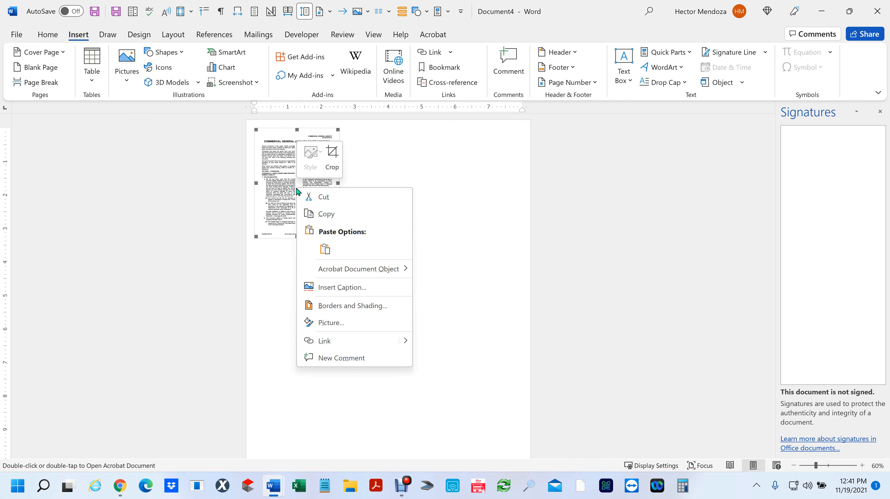
click(400, 170)
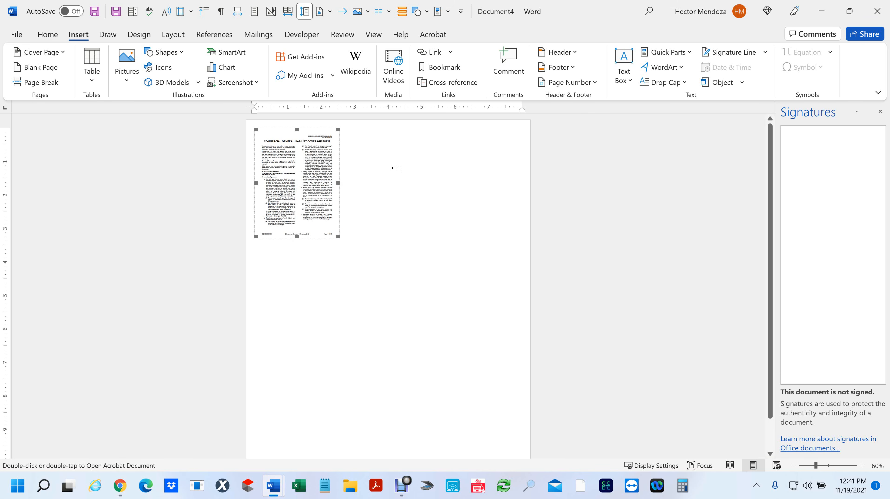
click(384, 183)
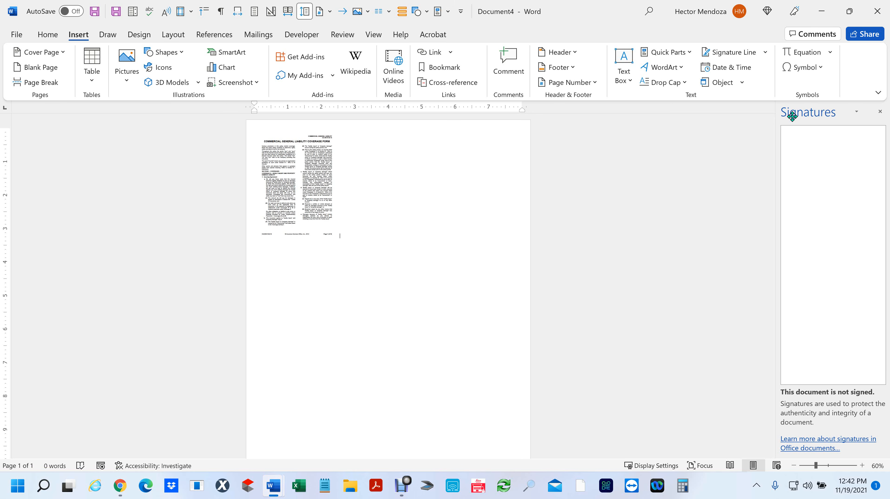
- Embed the GEN LIA COV FORM PDF as an Adobe Acrobat Document icon
click(741, 86)
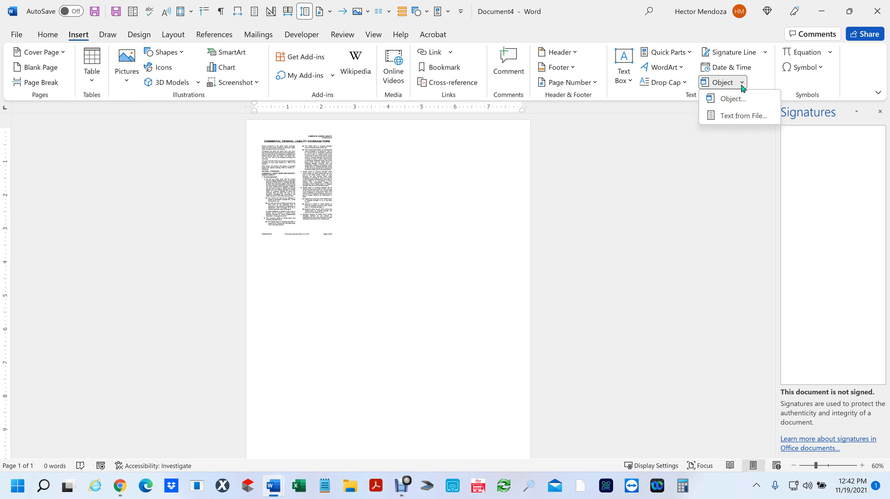
click(734, 101)
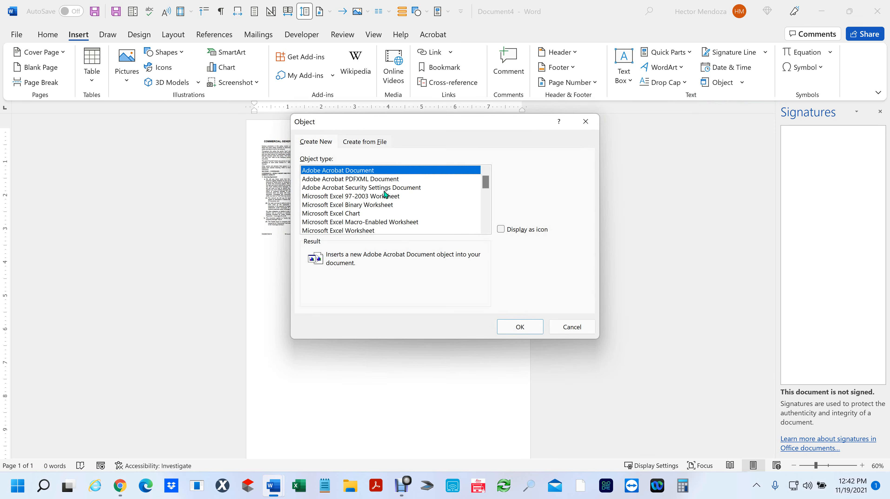
click(500, 229)
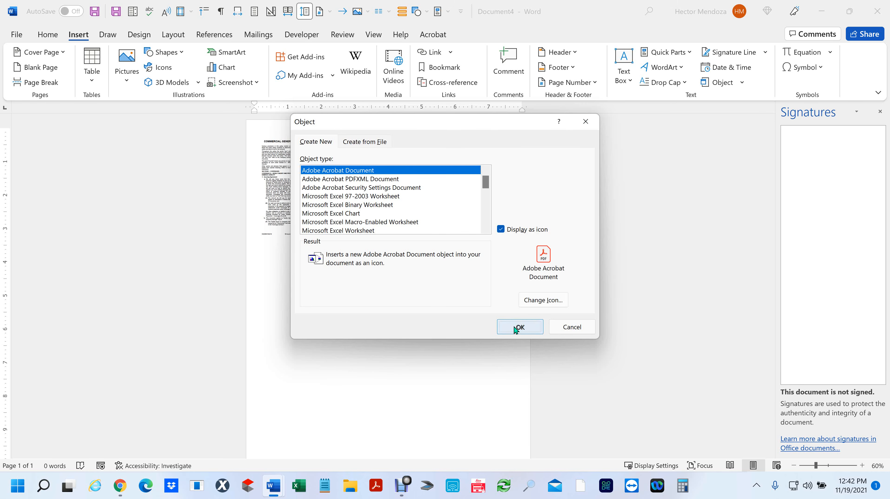
click(514, 327)
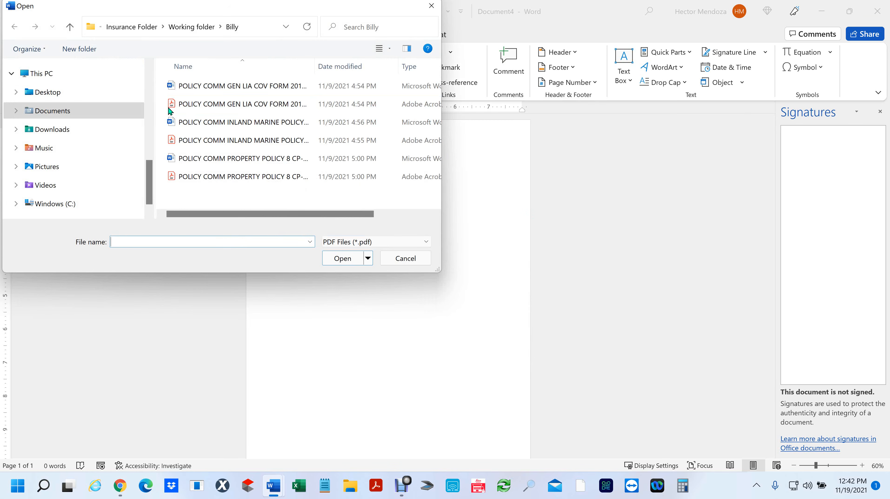
click(171, 107)
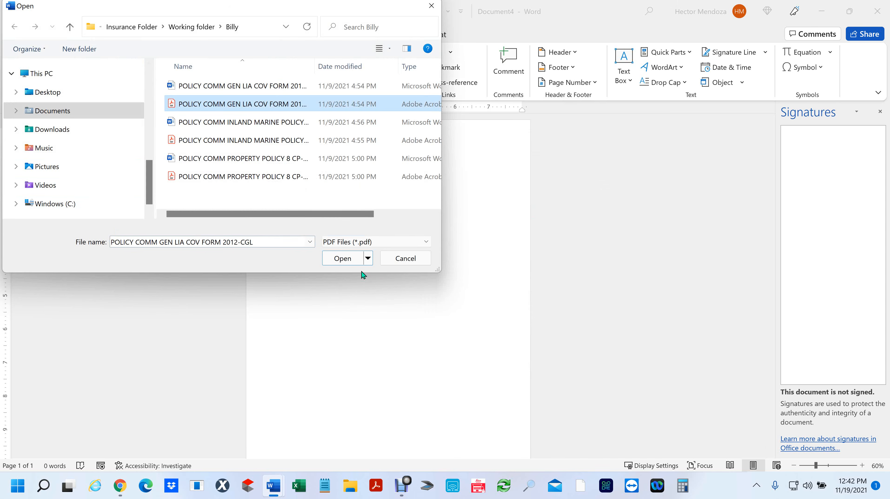
click(343, 260)
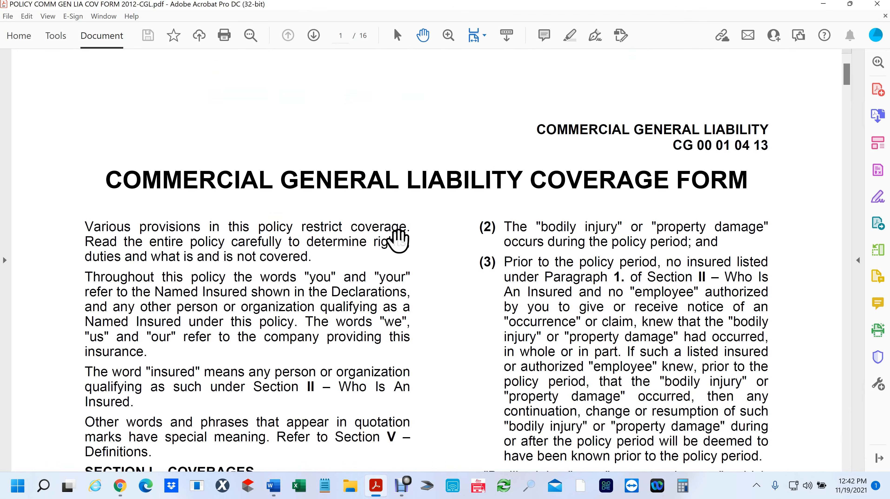
- Close Acrobat, then reopen the embedded PDF from its icon in Word
click(876, 4)
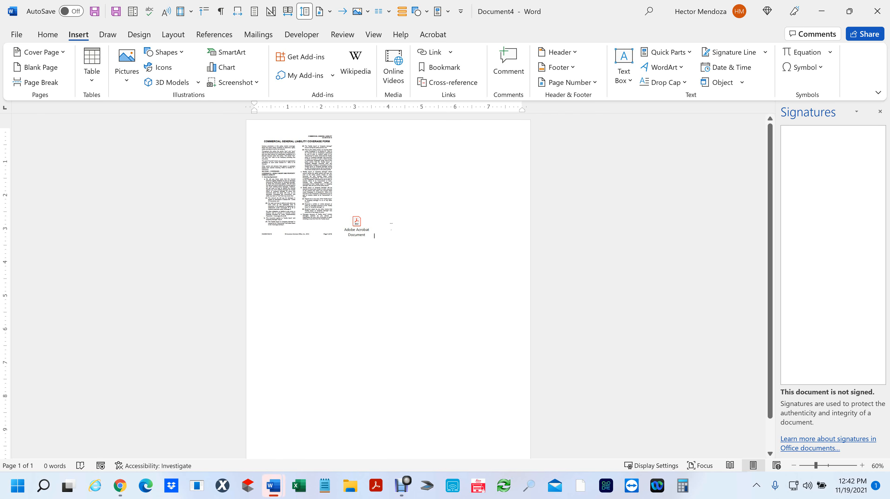
scroll(389, 227, up, 3)
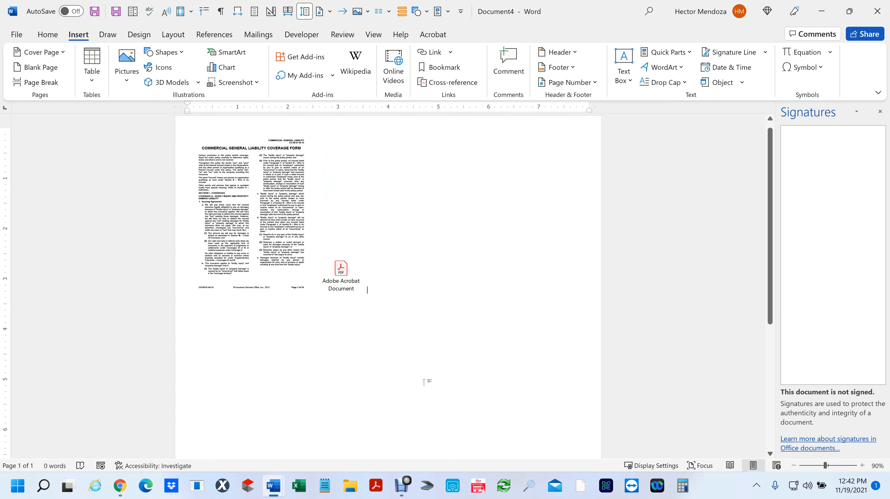
click(363, 281)
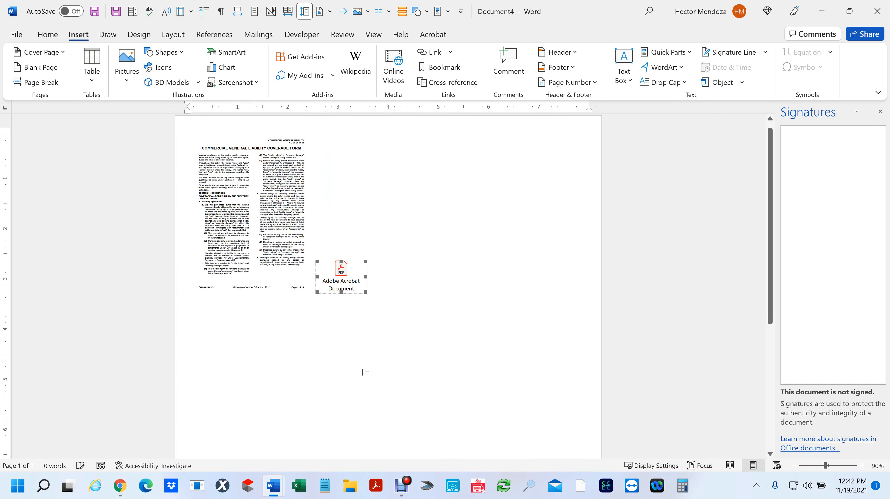
double_click(339, 270)
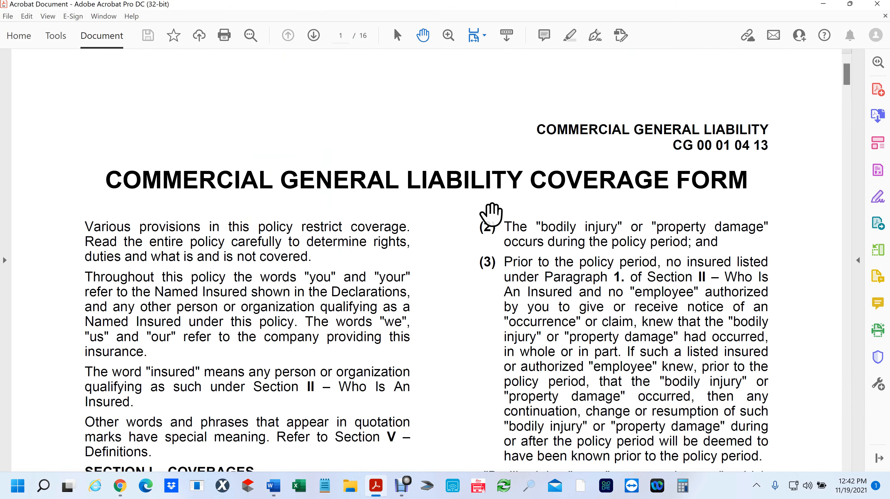
- Zoom out on the coverage form in Acrobat, close it, and deselect the object in Word
scroll(491, 216, down, 2)
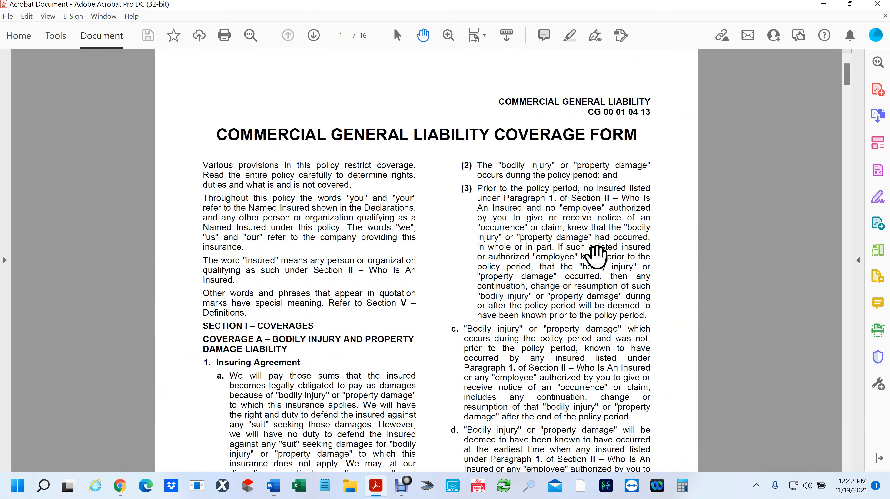
click(877, 4)
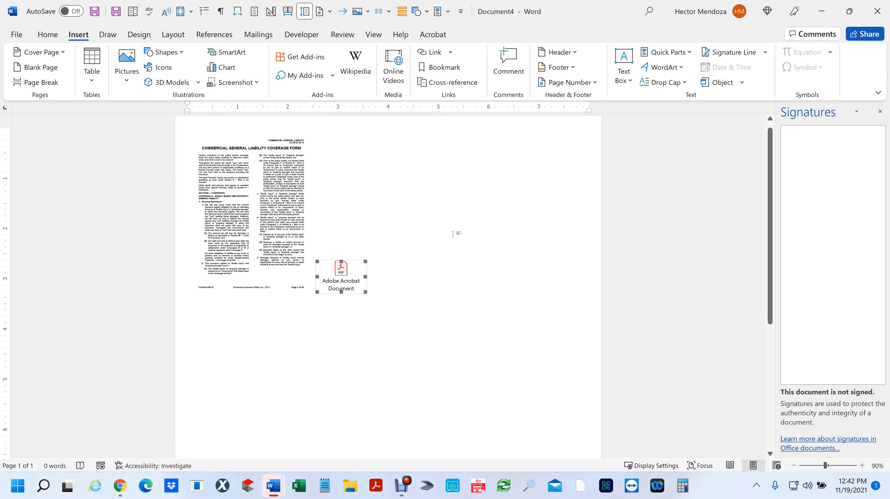
click(506, 219)
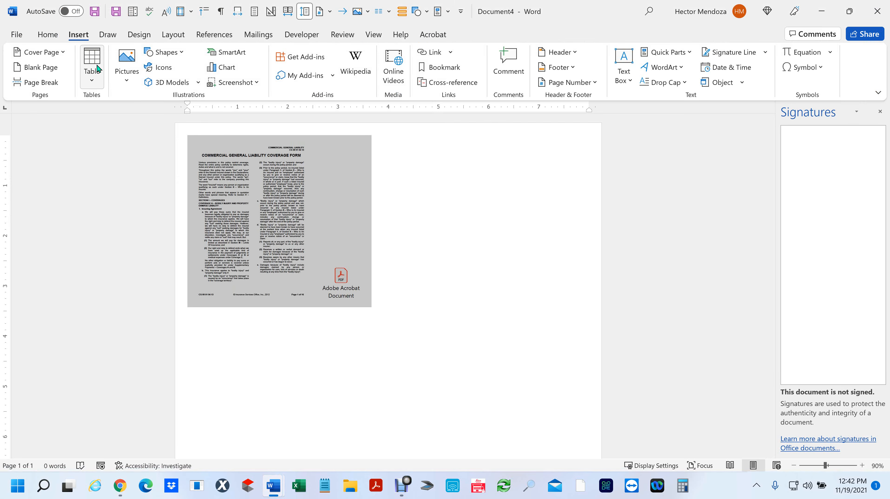
- Delete the Acrobat icon and insert the GEN LIA COV FORM PDF from the Billy folder via Text from File
key(Delete)
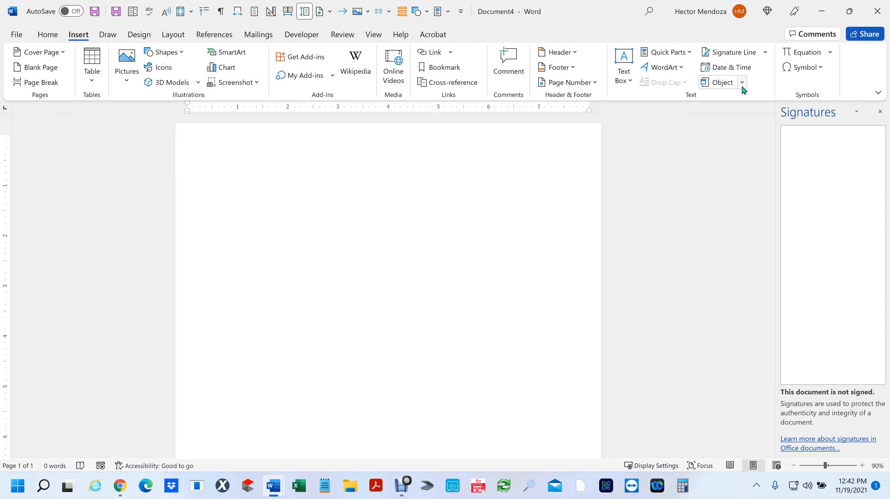
click(742, 83)
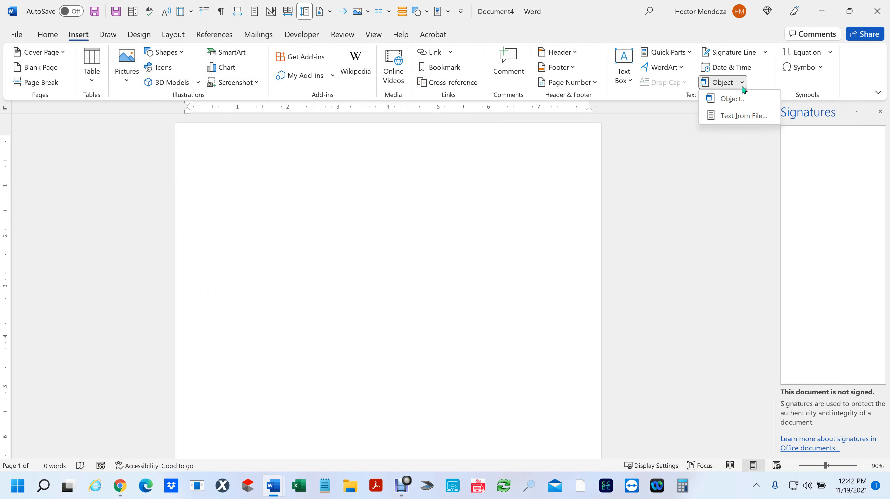
click(731, 120)
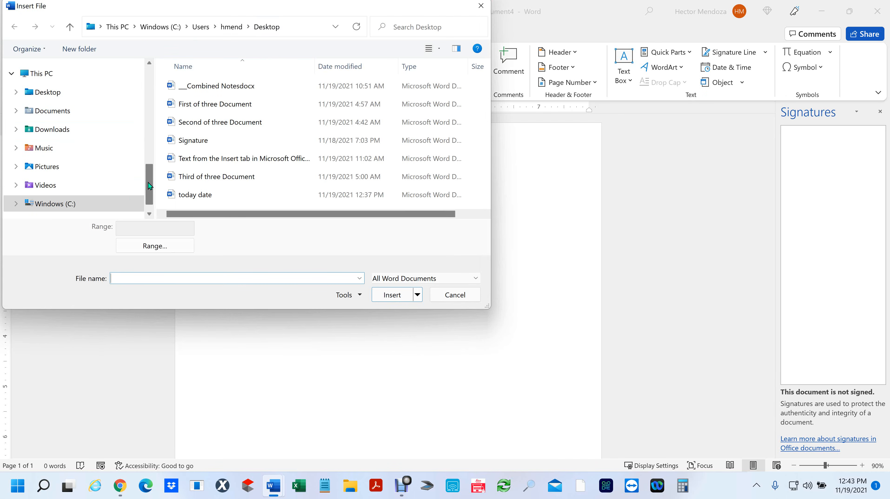
drag(148, 182, 149, 131)
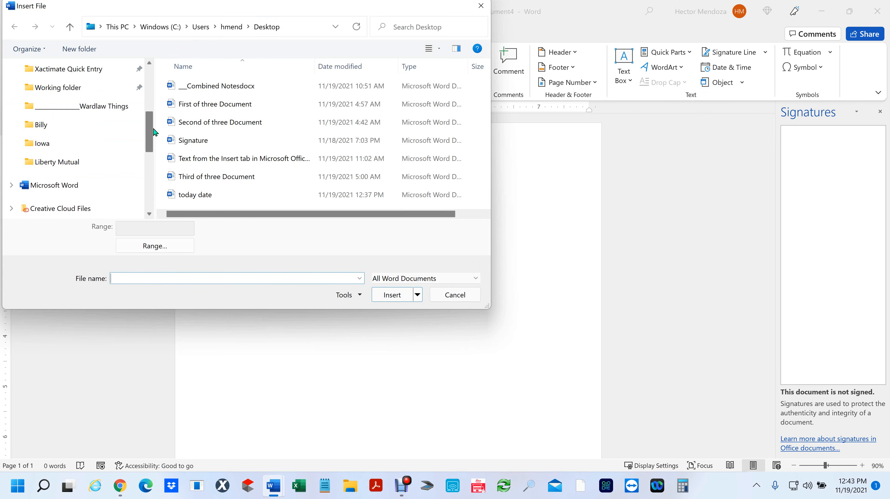
click(29, 126)
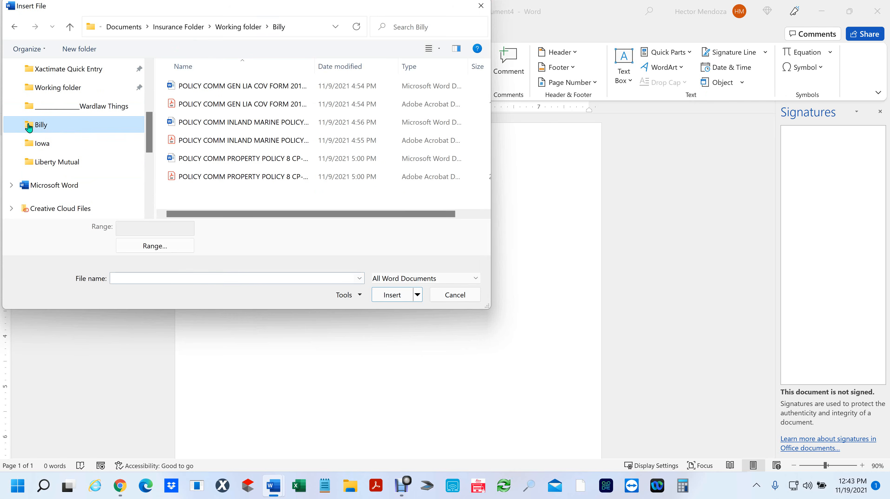
click(173, 105)
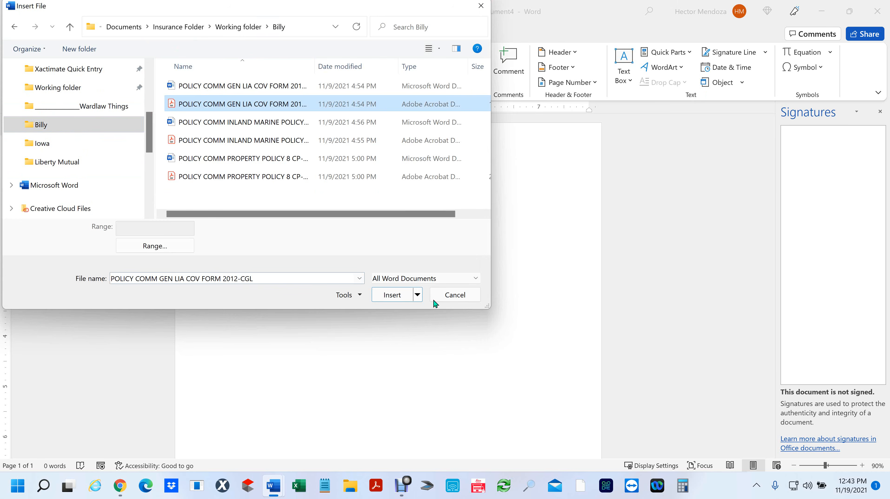
click(395, 294)
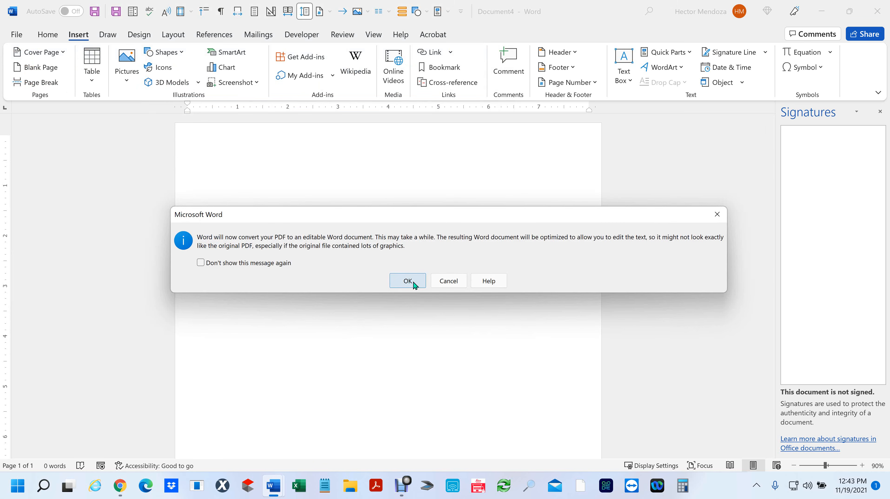
- Convert the coverage form PDF into editable text and look through the result
click(413, 282)
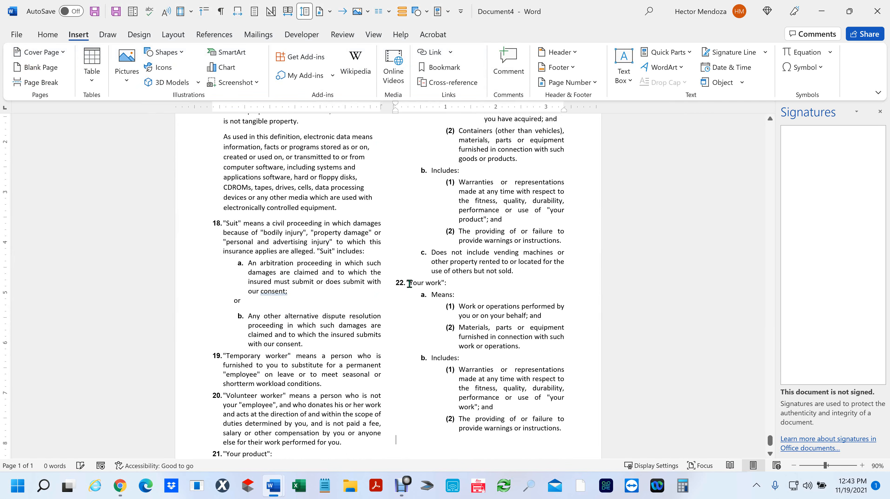
drag(292, 233, 374, 344)
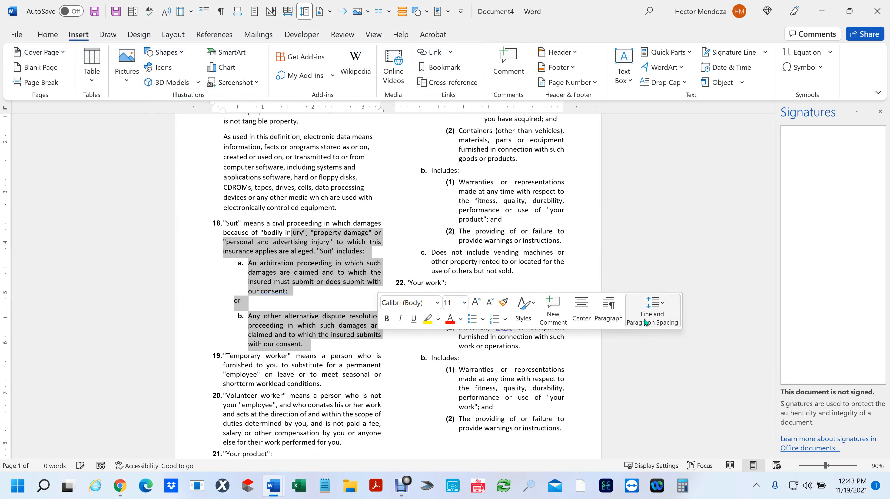
click(646, 319)
click(591, 203)
scroll(622, 274, up, 20)
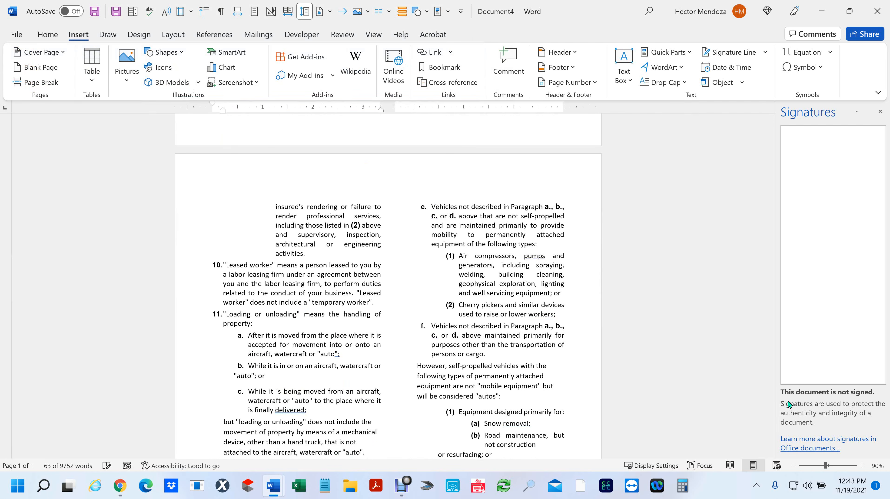
drag(770, 402, 768, 126)
scroll(511, 248, down, 1)
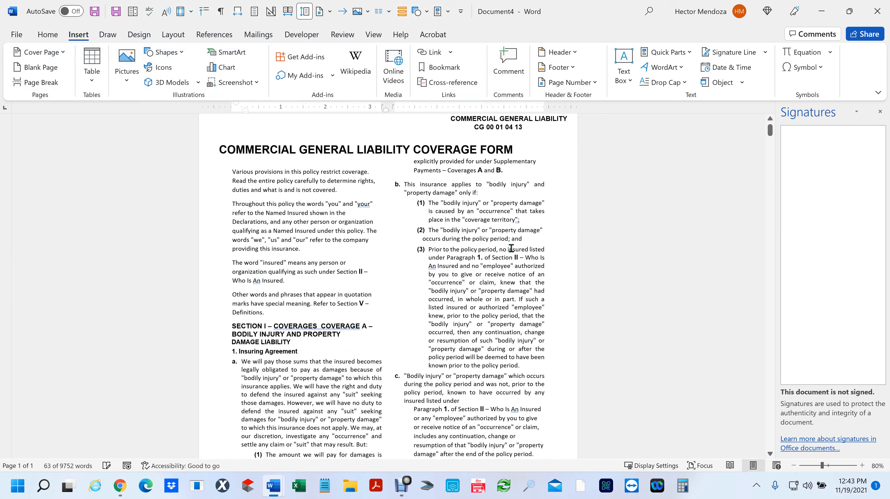
scroll(511, 246, down, 1)
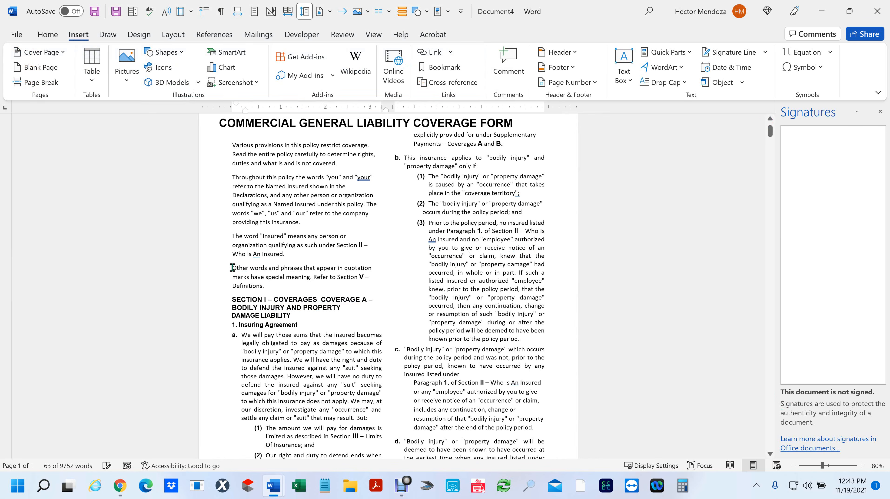
- Delete and restore the 'Other words and phrases' paragraph, then undo the whole insertion
drag(233, 268, 360, 280)
key(Delete)
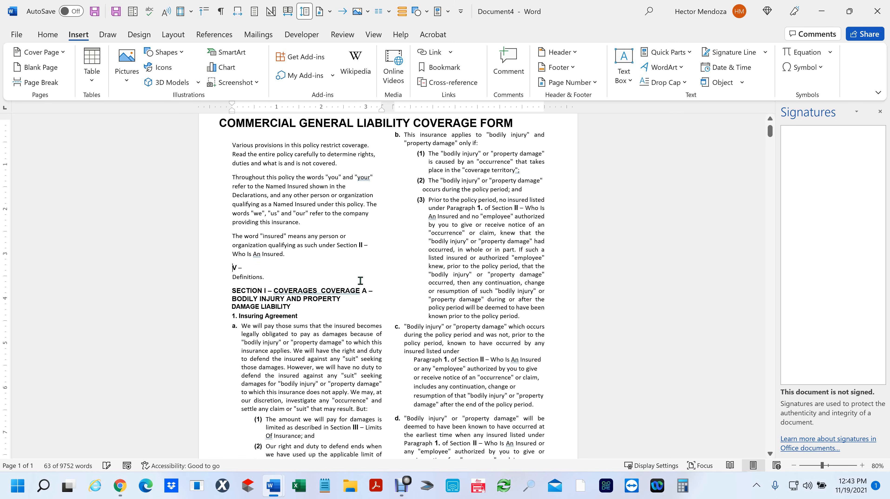
key(ctrl+z)
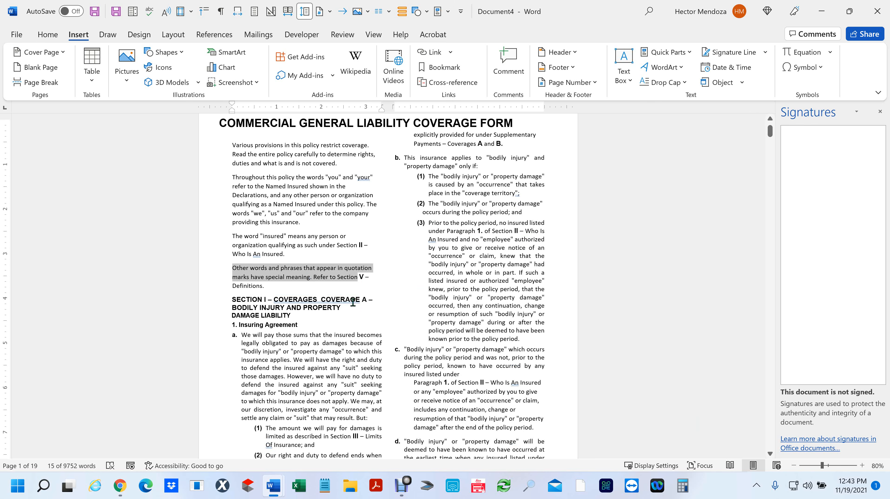
scroll(500, 279, down, 5)
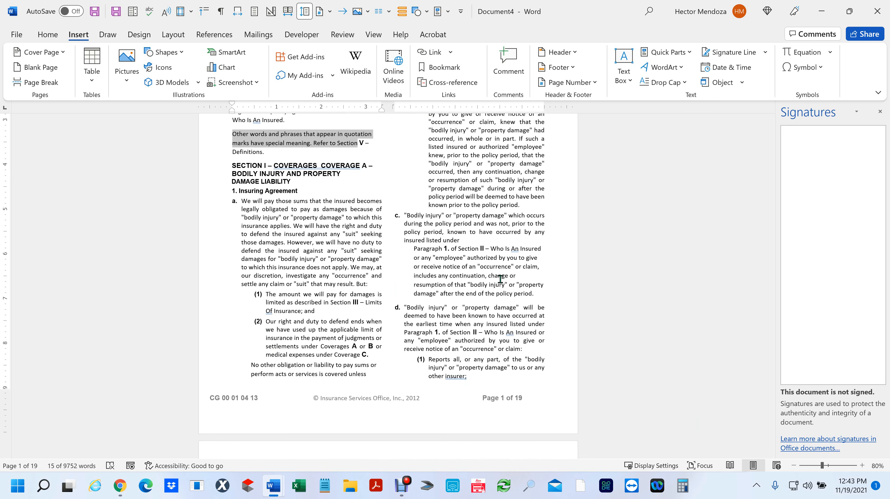
key(ctrl+z)
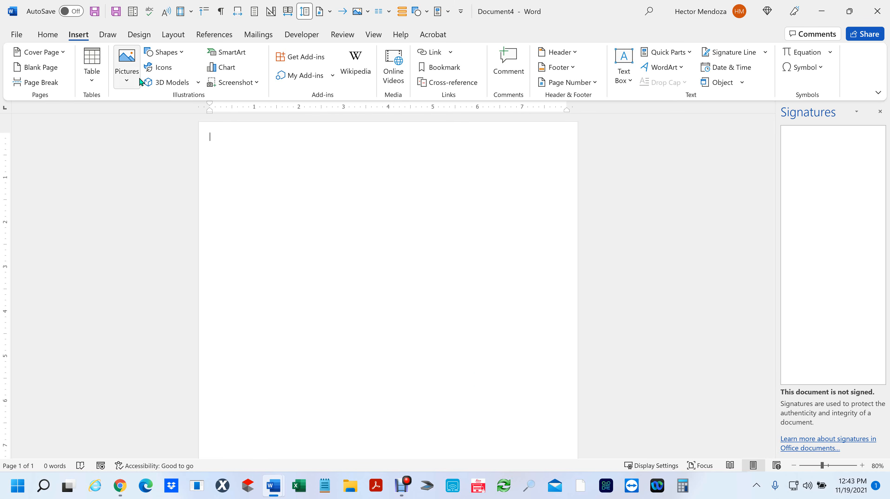
- Set a custom paper size of width 11" and height 17", ignoring the margin warning
click(178, 35)
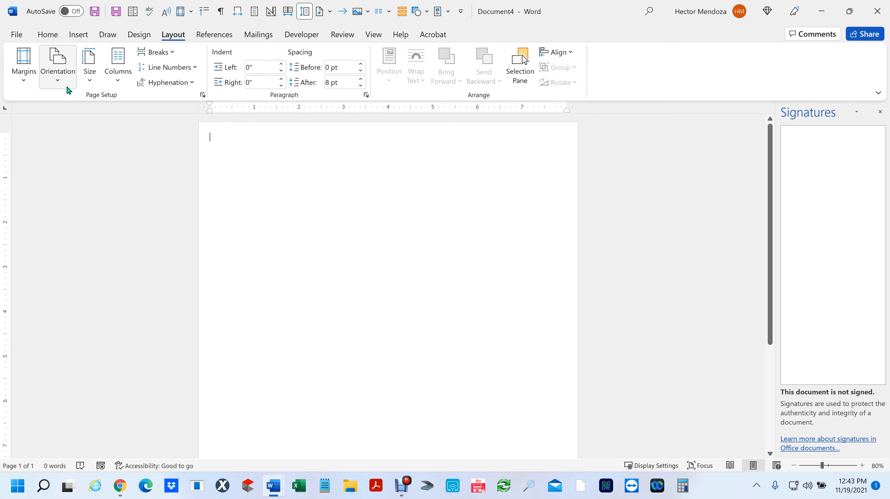
click(90, 84)
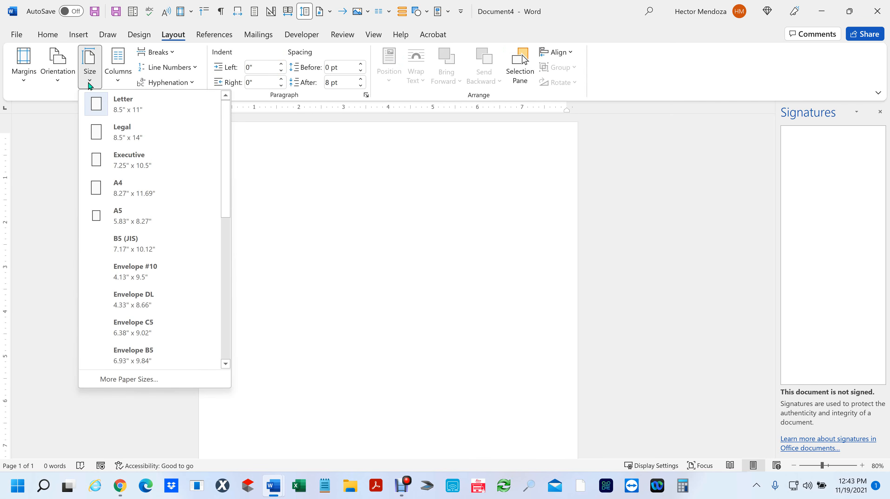
click(124, 379)
double_click(72, 70)
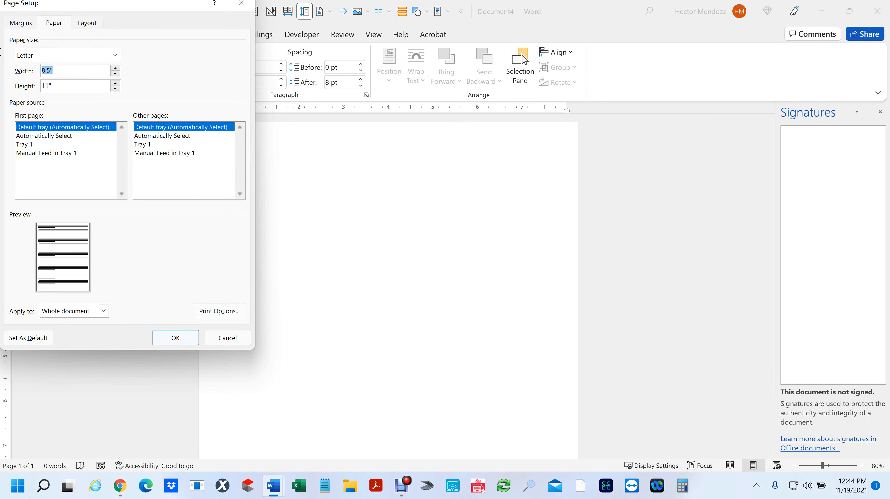
text(11)
key(Tab)
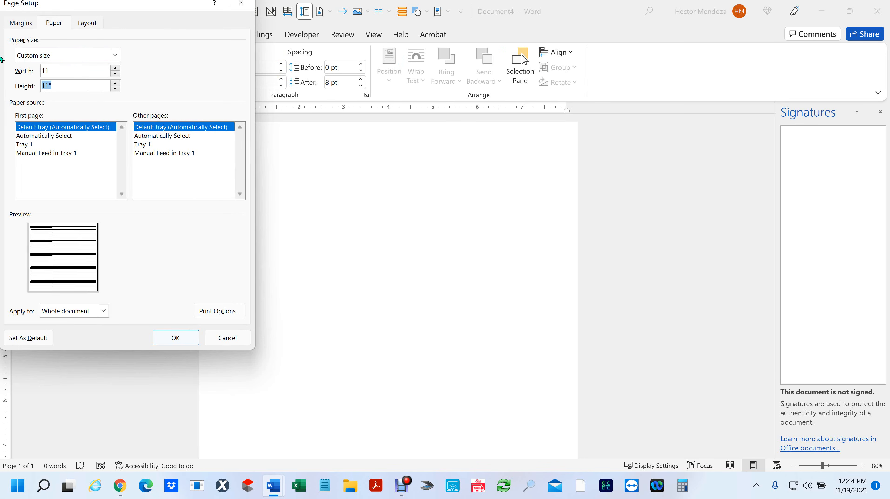
text(17)
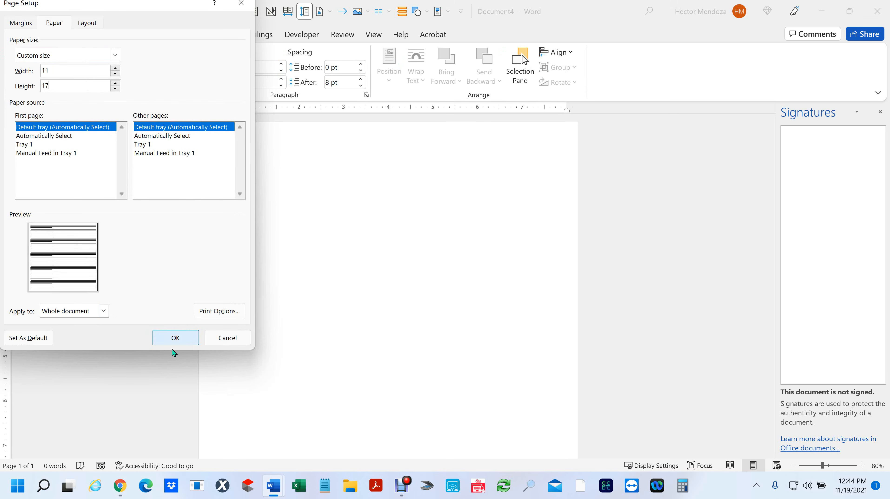
click(187, 337)
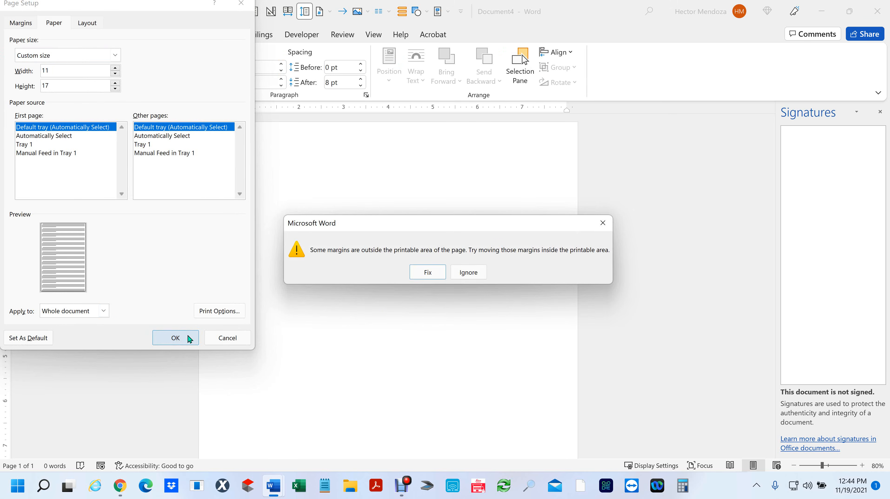
click(468, 272)
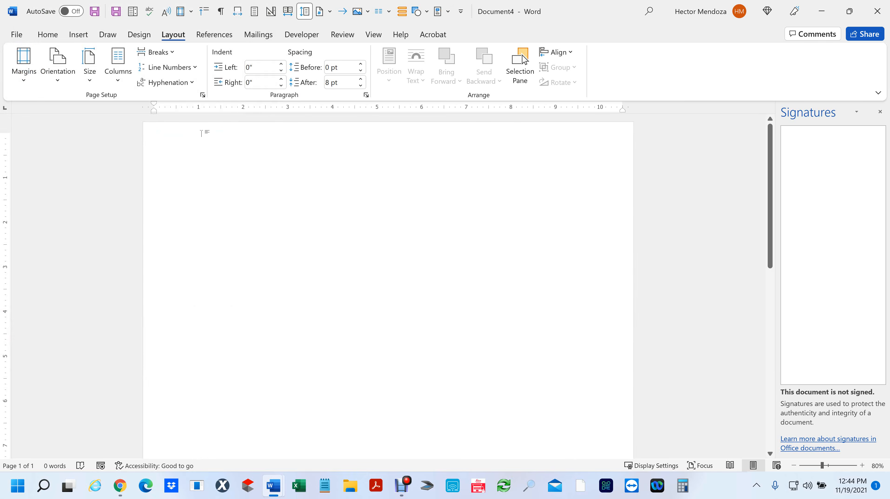
- Open the Insert > Object dialog, which lists Adobe Acrobat Document first
click(82, 36)
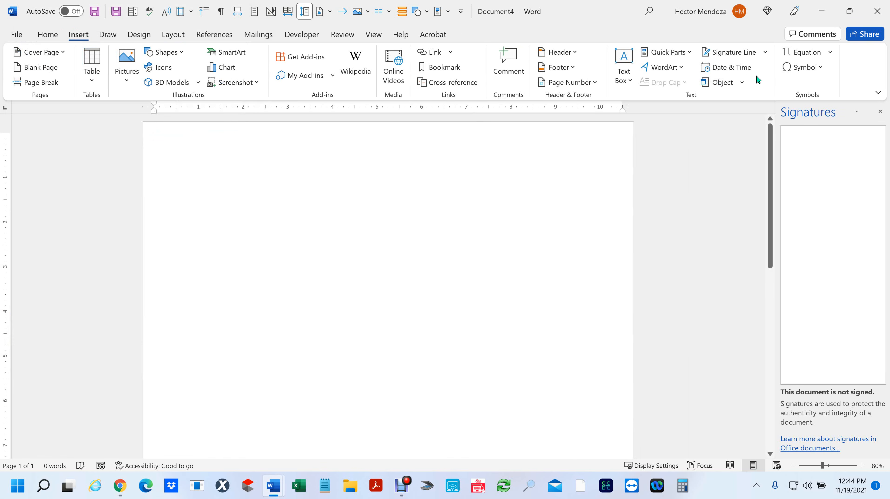
click(743, 83)
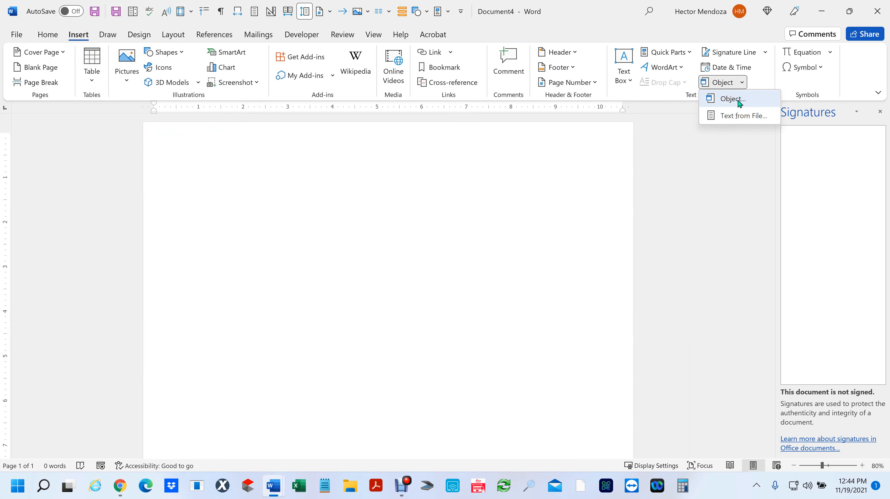
click(738, 100)
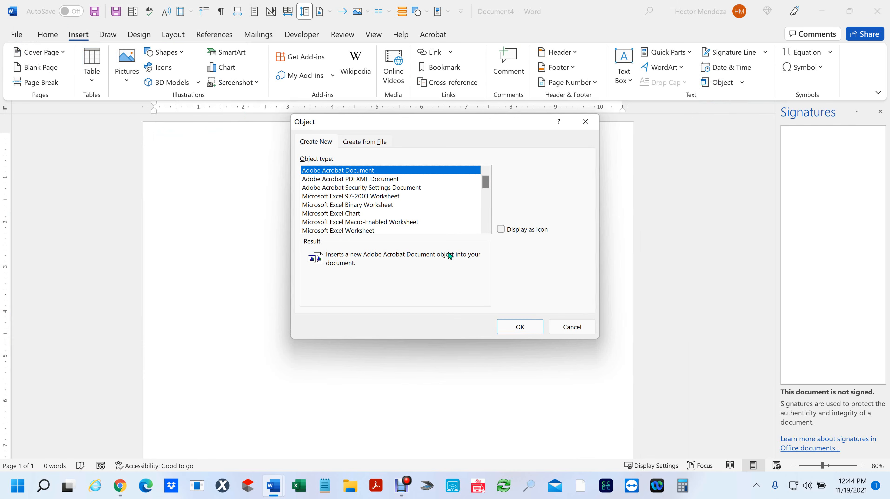
- Cancel the Object dialog and insert the GEN LIA COV FORM PDF as converted text via Text from File
click(573, 324)
click(741, 84)
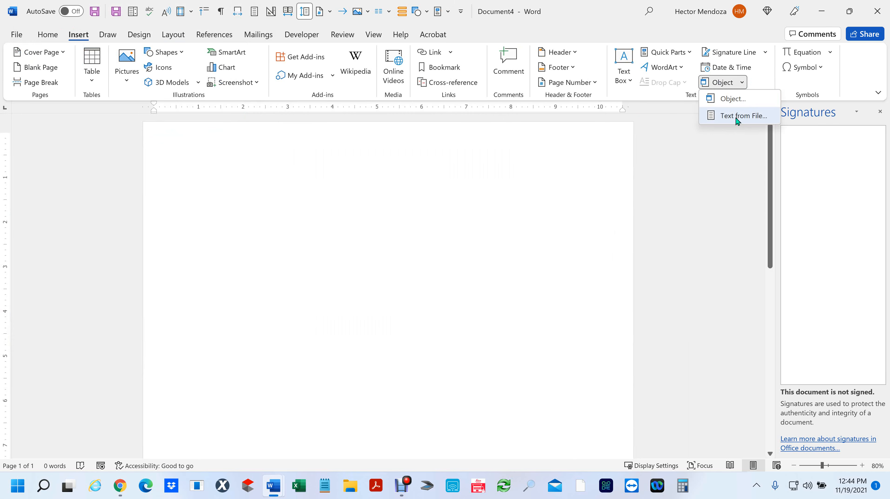
click(735, 118)
click(196, 103)
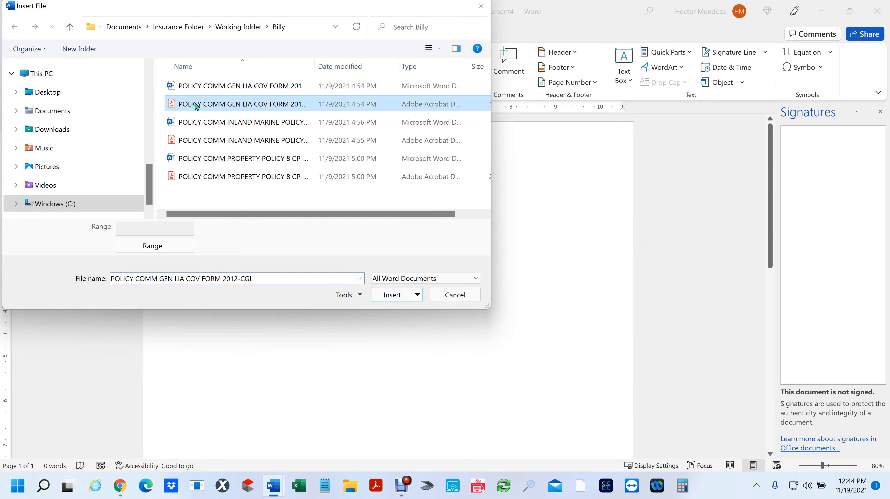
click(405, 296)
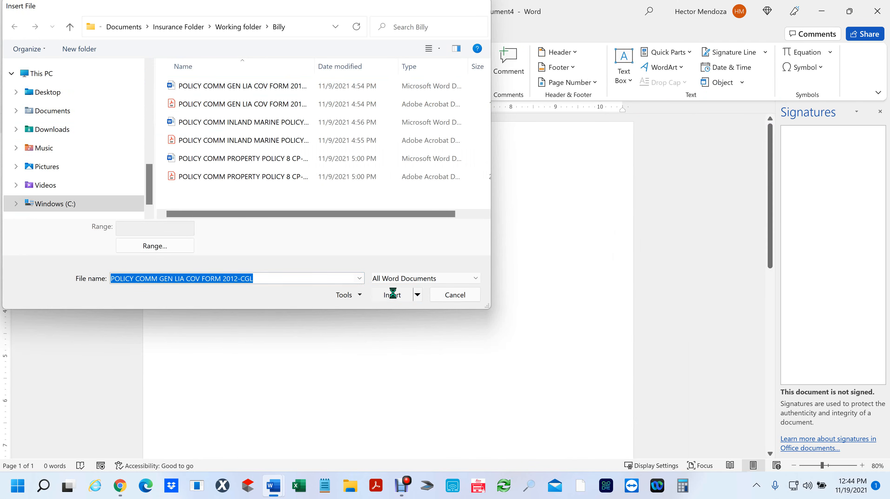
click(405, 280)
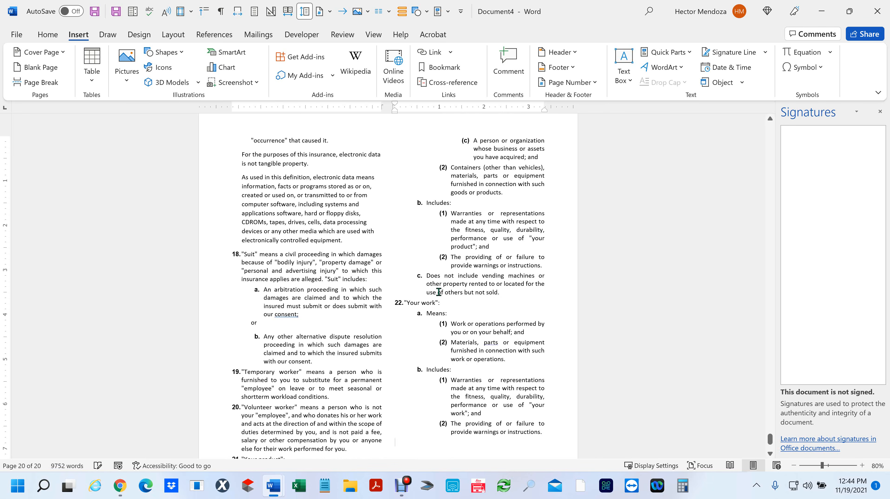
- Scroll back up through the converted coverage form text to its early pages
scroll(443, 304, up, 8)
scroll(447, 310, up, 20)
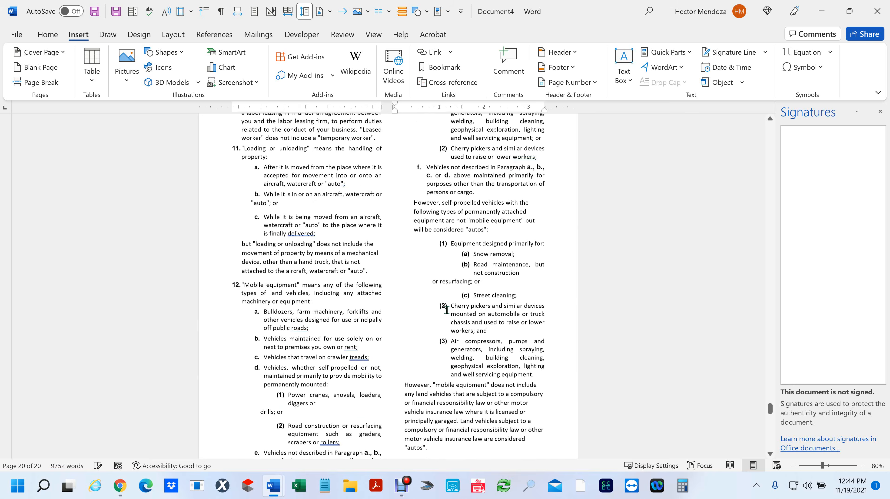
scroll(447, 310, up, 20)
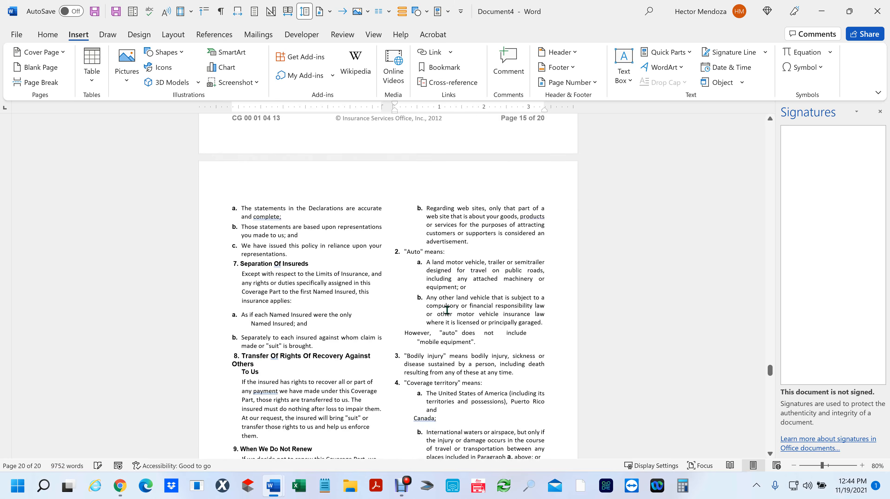
scroll(447, 310, up, 20)
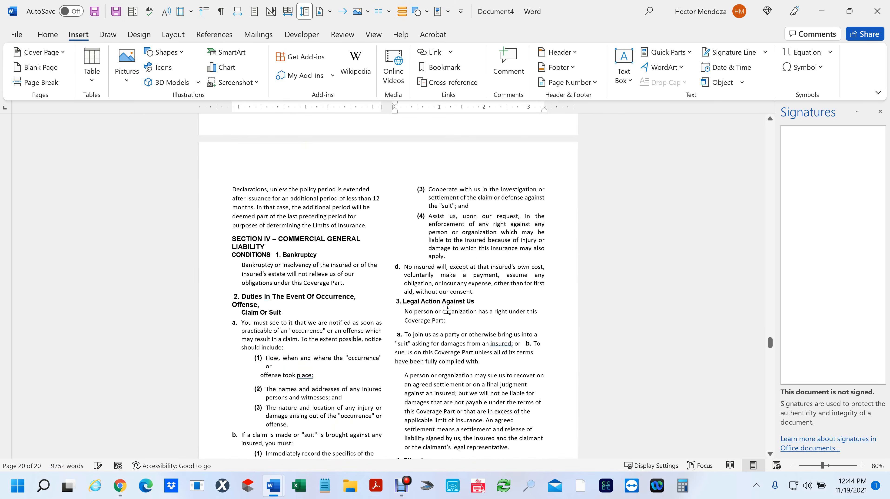
scroll(447, 310, up, 20)
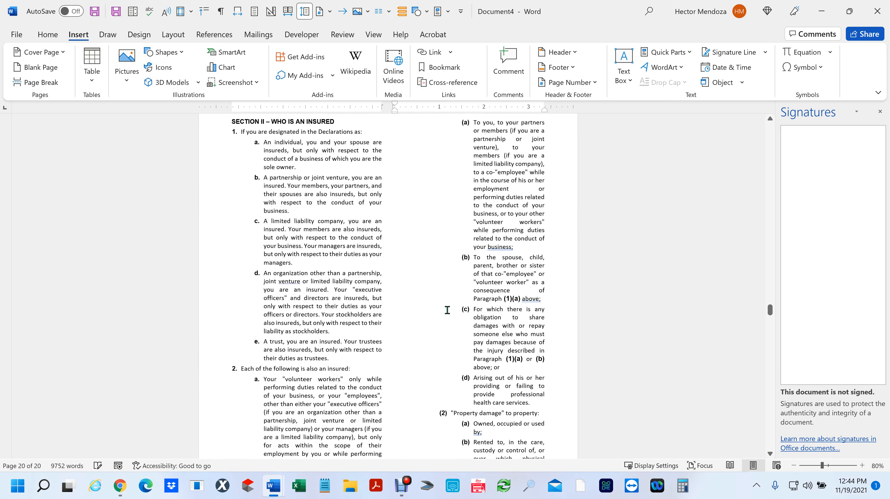
scroll(447, 310, up, 15)
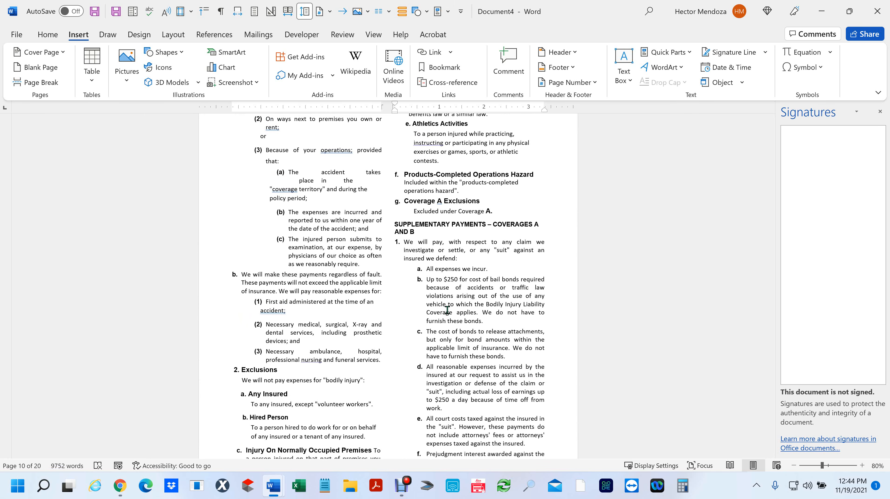
scroll(447, 309, up, 10)
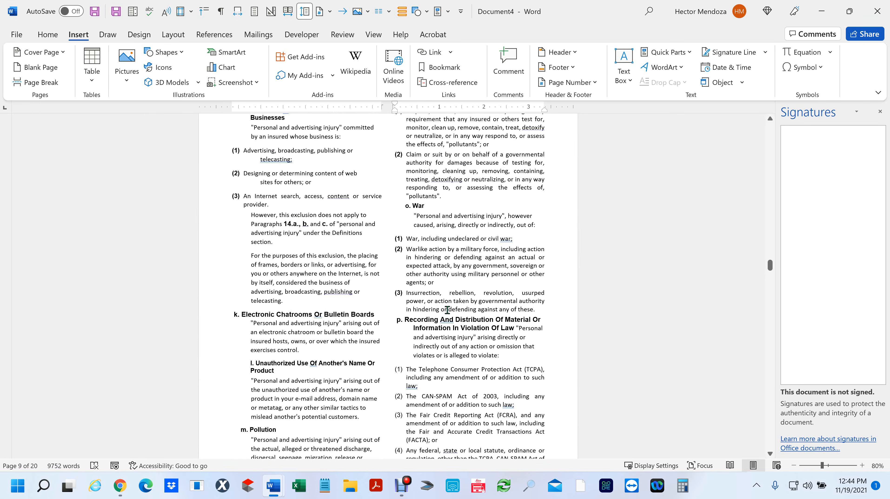
scroll(447, 309, up, 15)
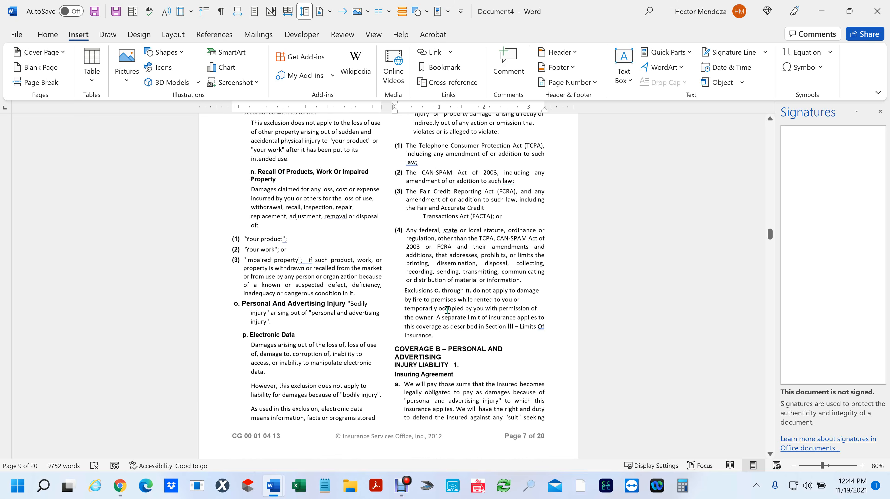
scroll(447, 309, up, 20)
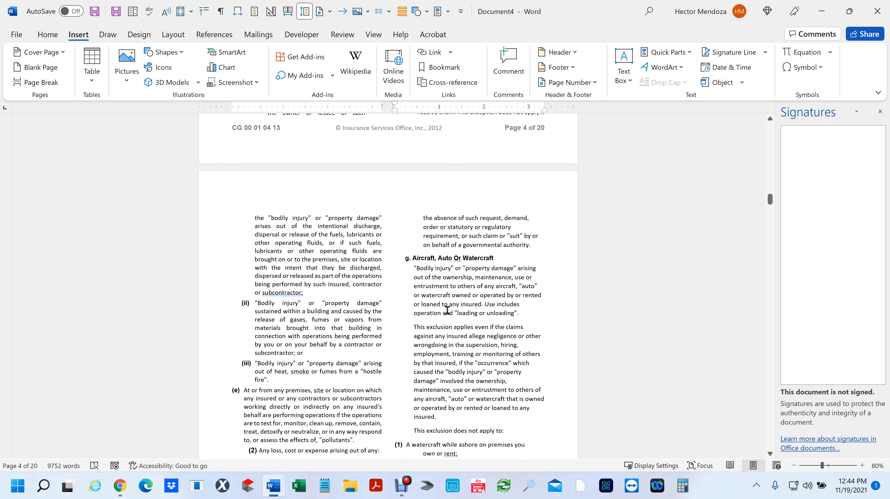
scroll(447, 309, up, 20)
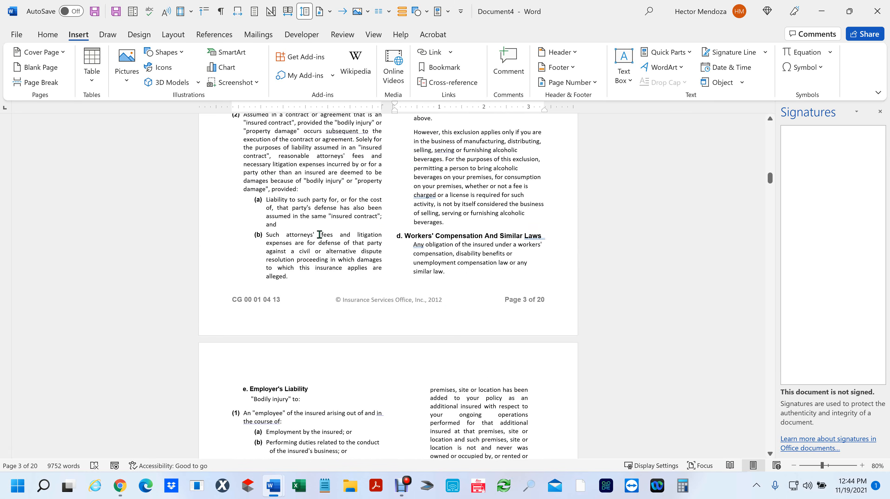
- Select a few lines on page 3, then select all the text and delete it
drag(267, 139, 316, 181)
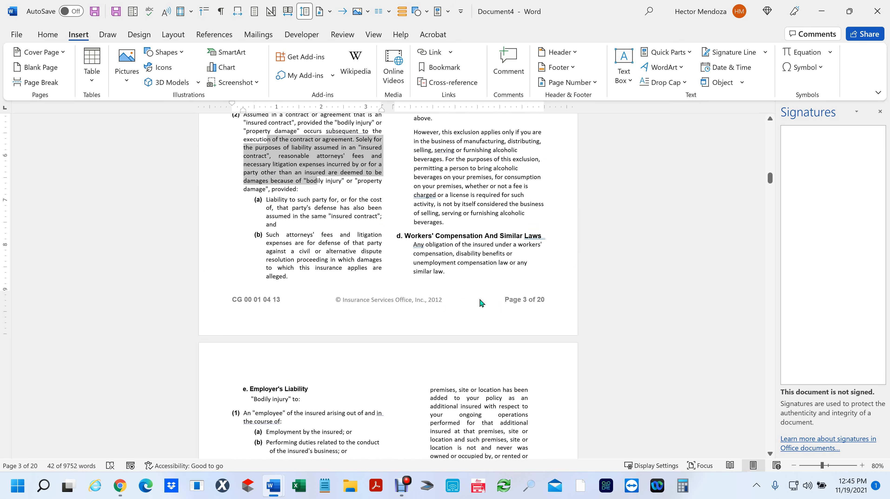
scroll(481, 302, down, 20)
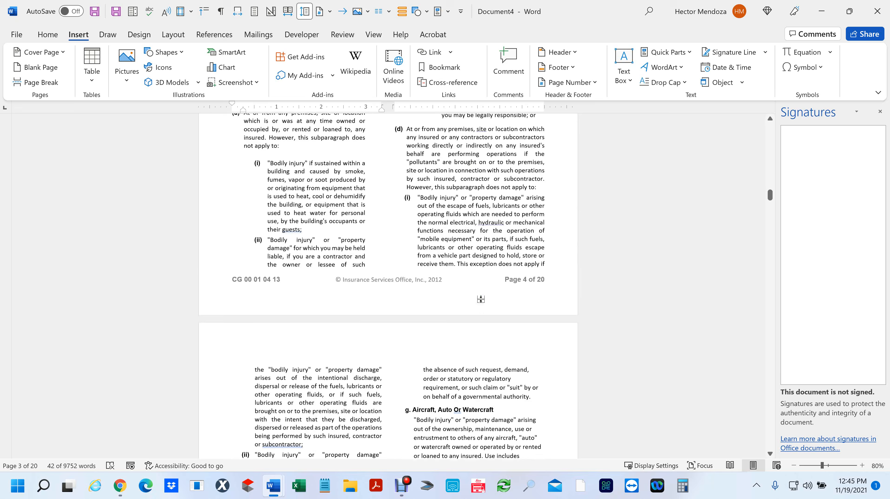
scroll(480, 299, down, 14)
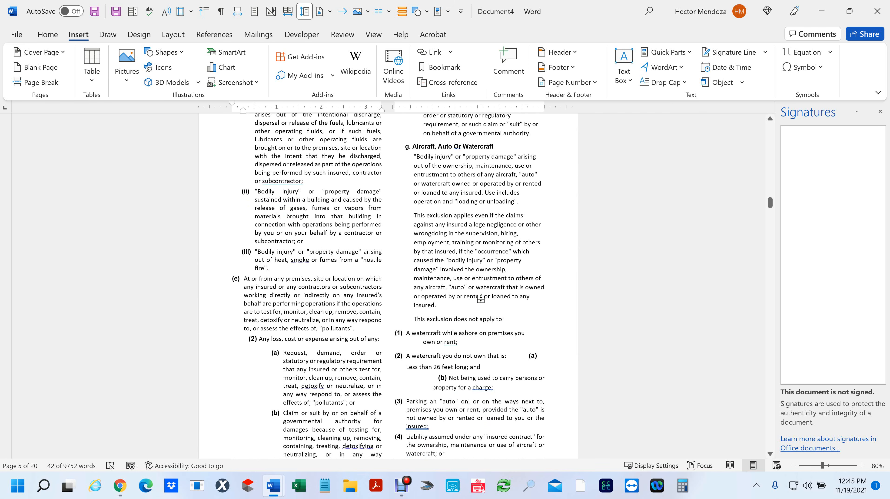
key(ctrl+a)
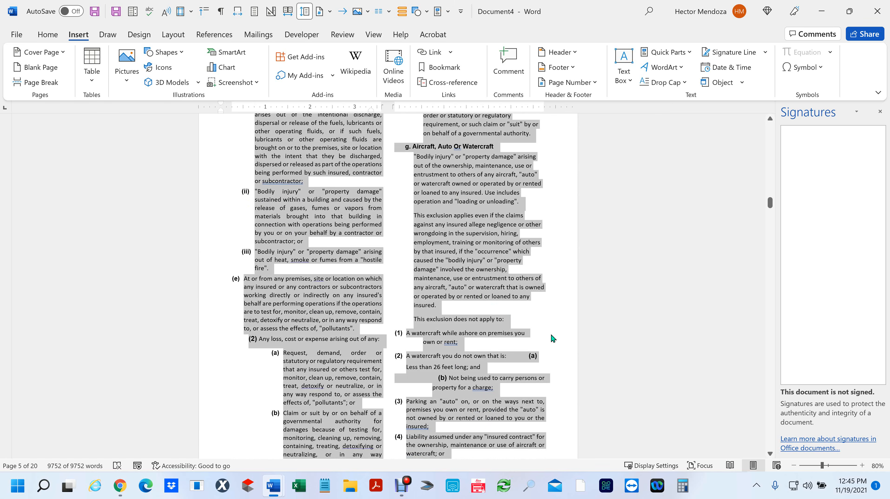
key(Delete)
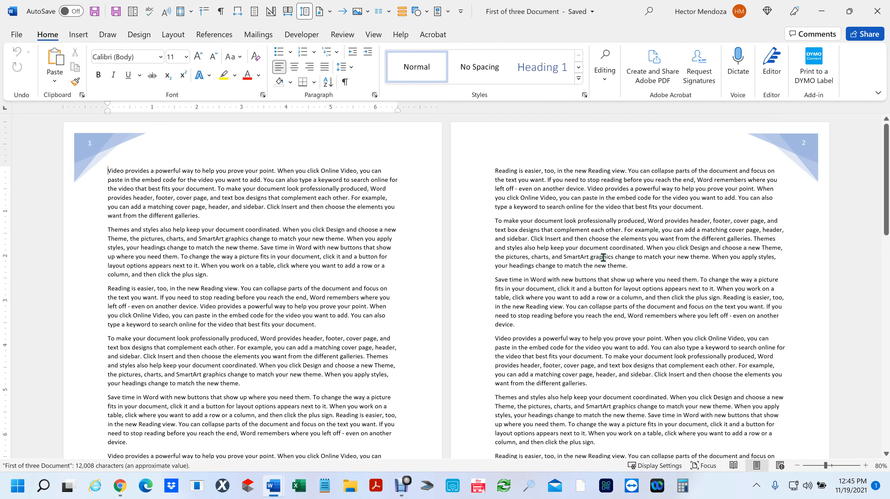
- Look over the First of three document and close it
ctrl+scroll(540, 273, down, 3)
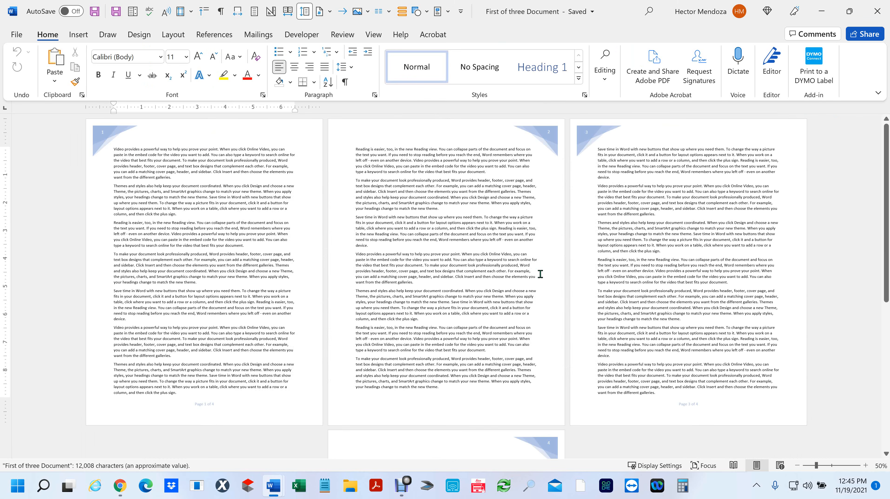
click(102, 132)
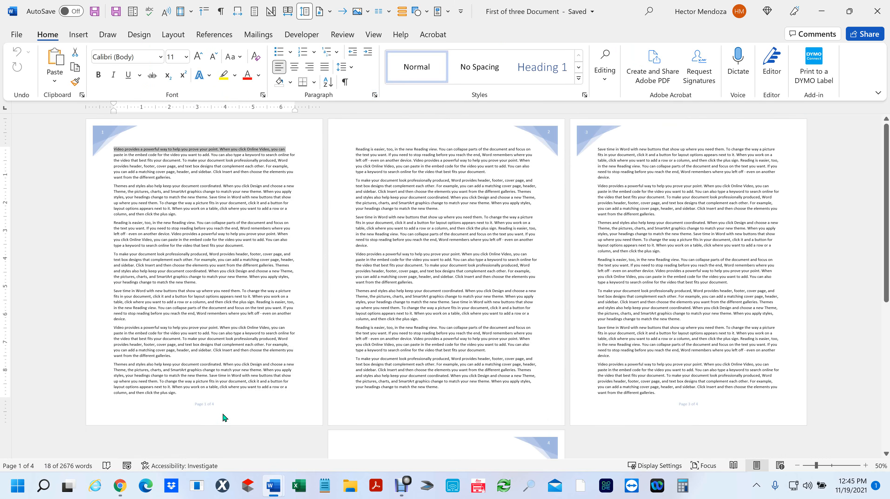
scroll(555, 258, down, 3)
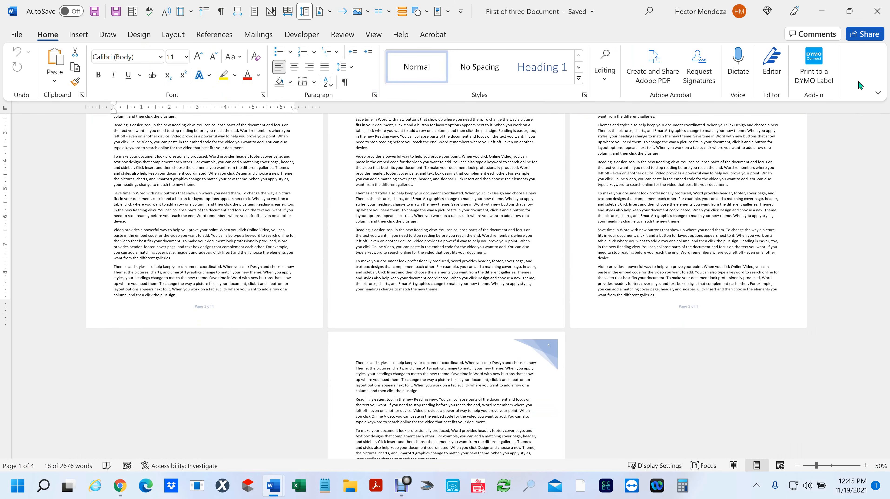
click(877, 11)
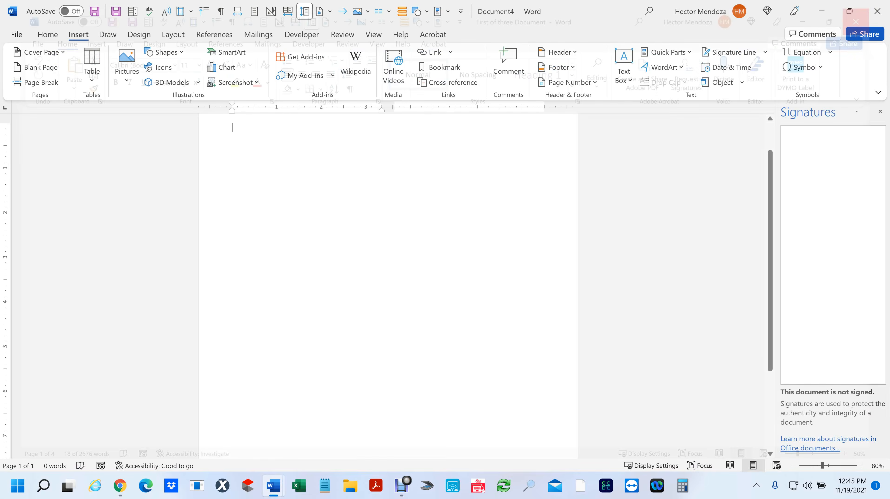
- Look over and close the Second and Third of three documents
click(877, 11)
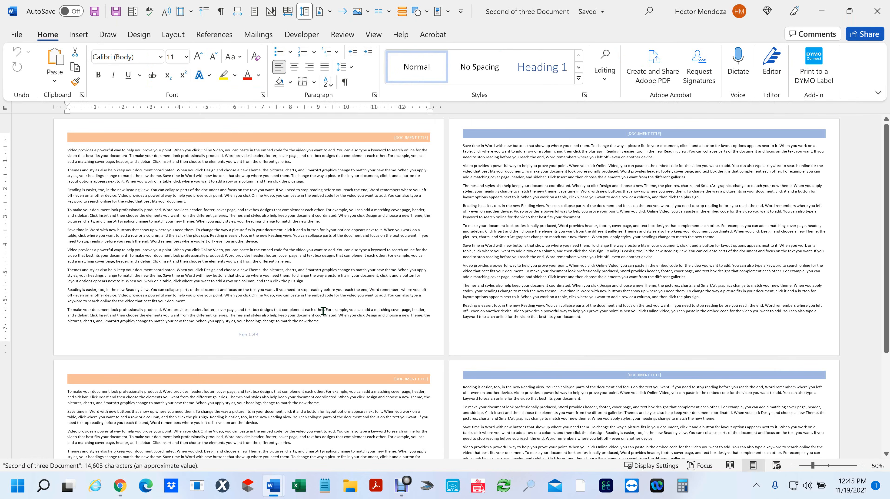
scroll(345, 328, down, 5)
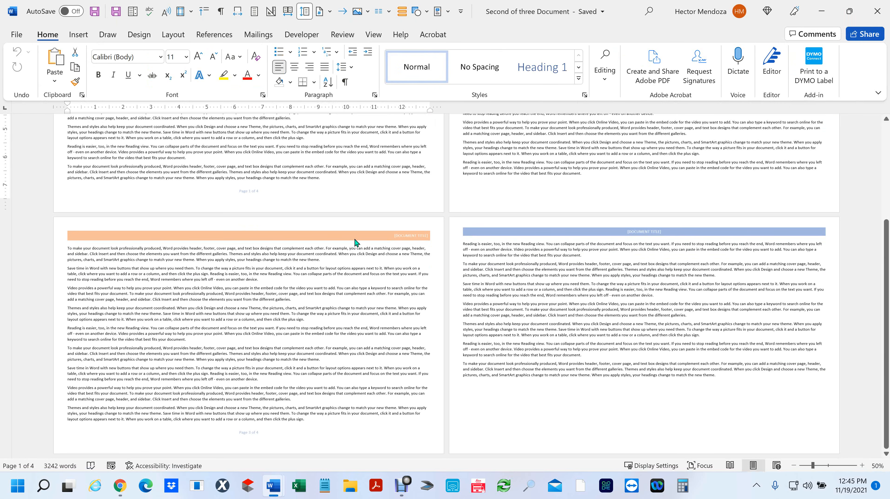
click(877, 11)
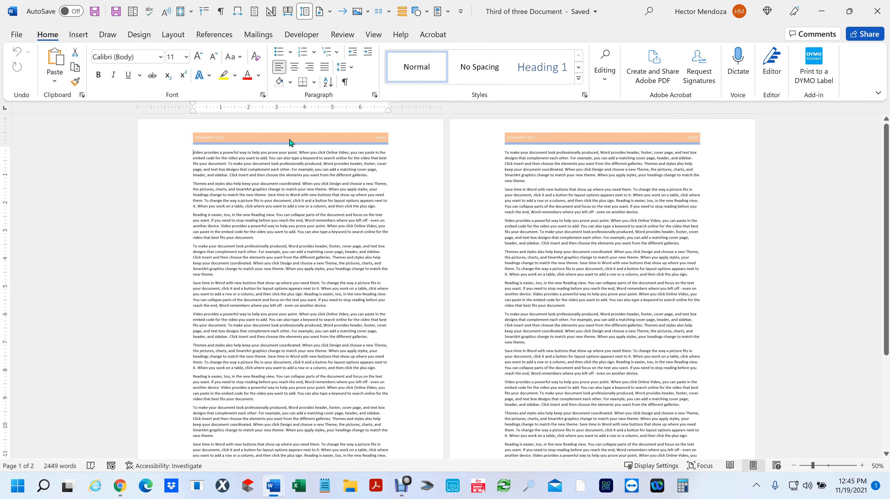
scroll(358, 349, down, 3)
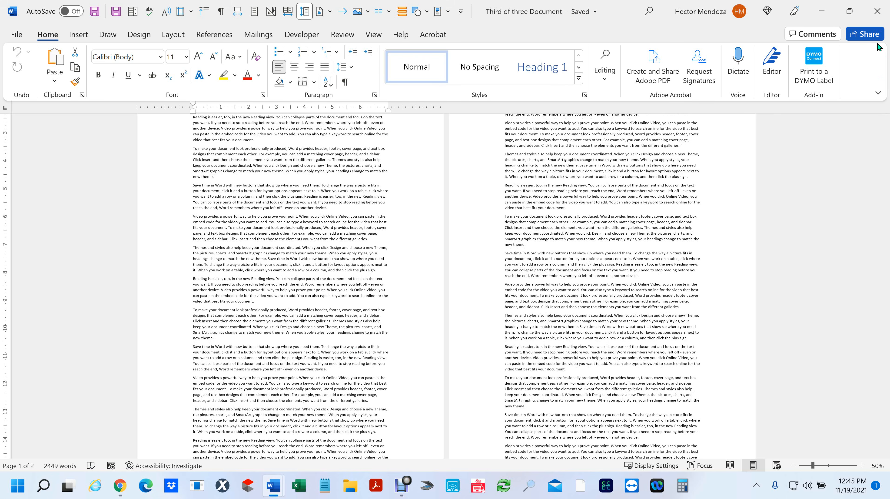
click(879, 17)
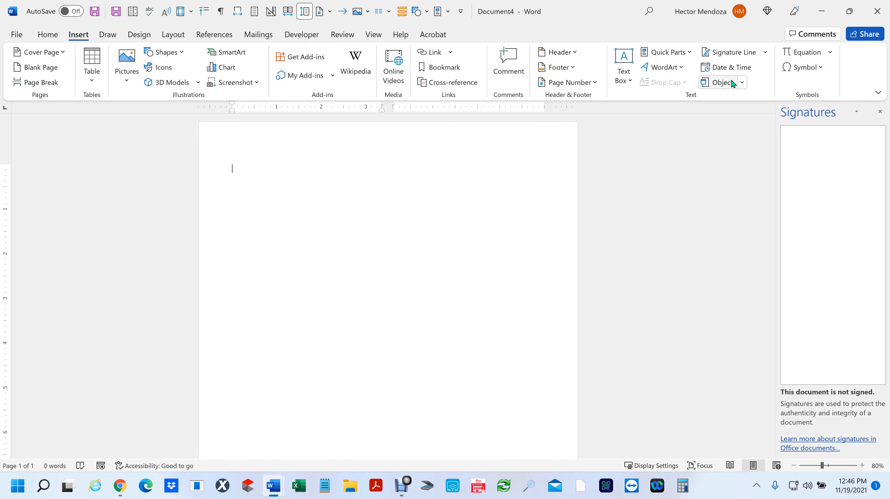
click(742, 82)
click(733, 115)
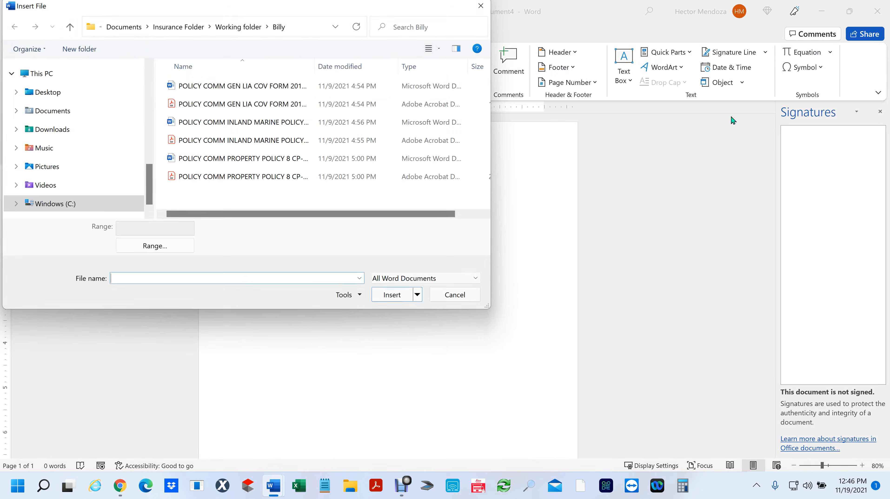
click(39, 96)
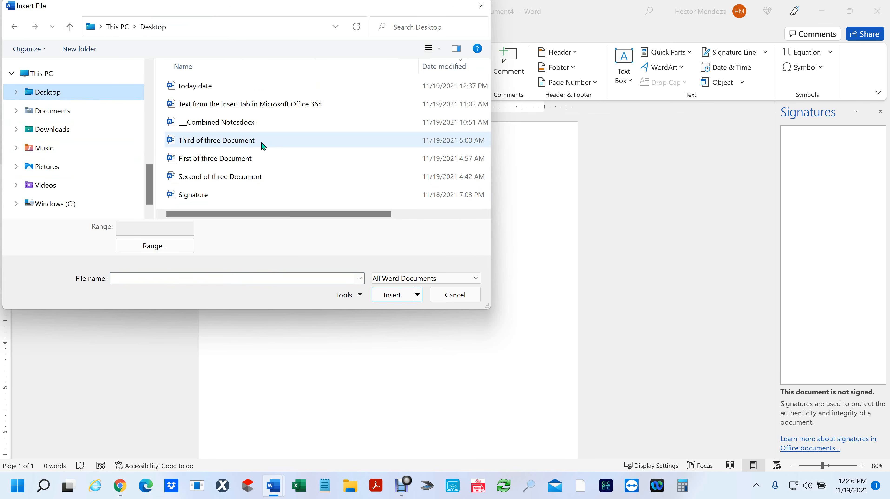
click(208, 159)
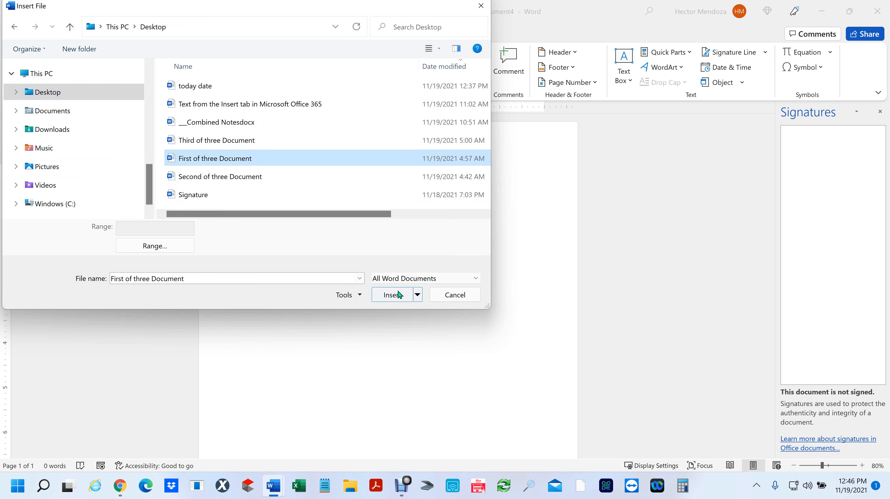
click(390, 299)
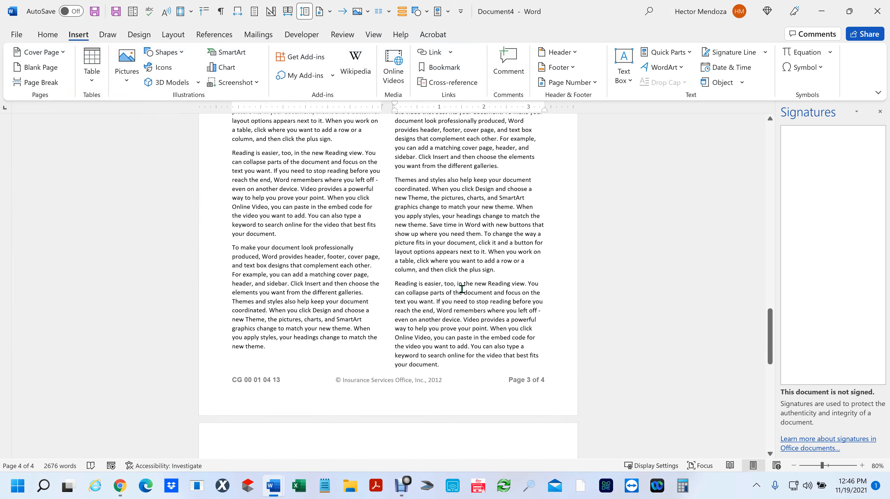
key(ctrl+a)
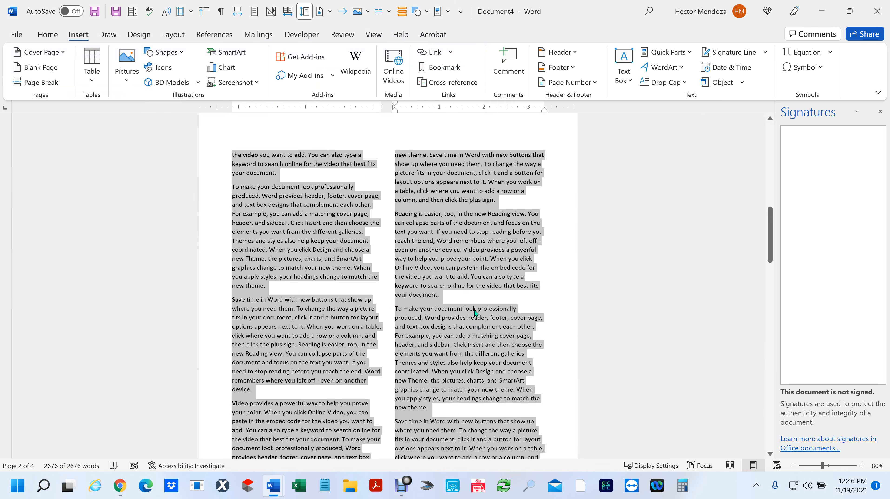
key(Delete)
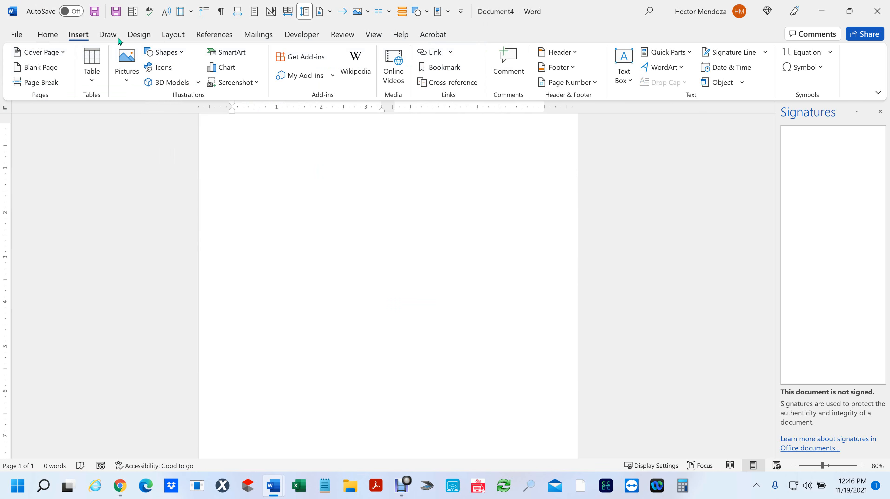
- Insert the text of First of three Document from the Desktop into Document4
click(741, 83)
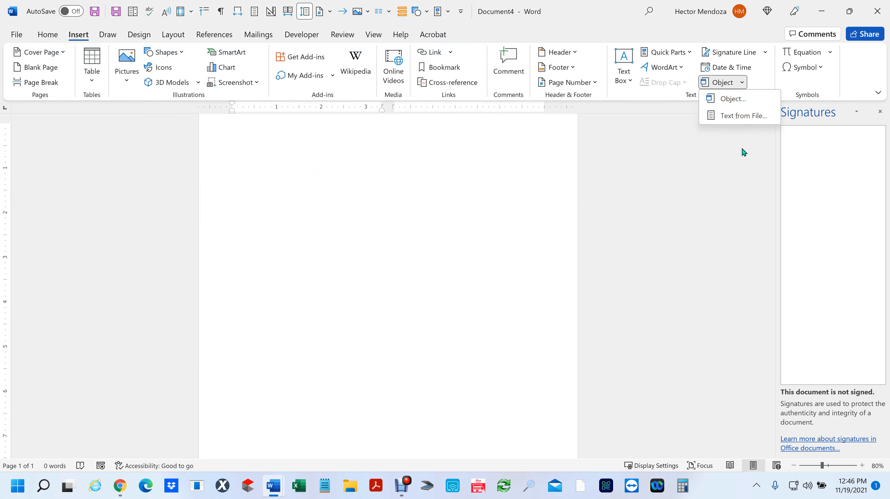
click(733, 115)
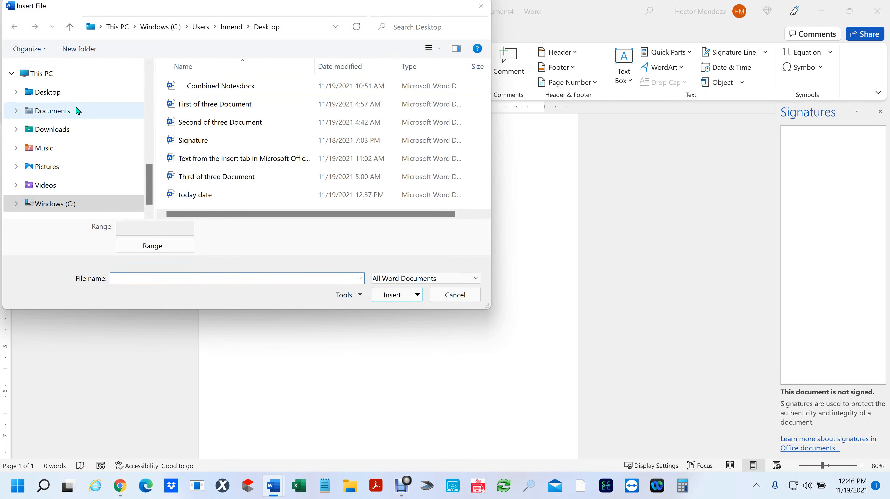
click(68, 93)
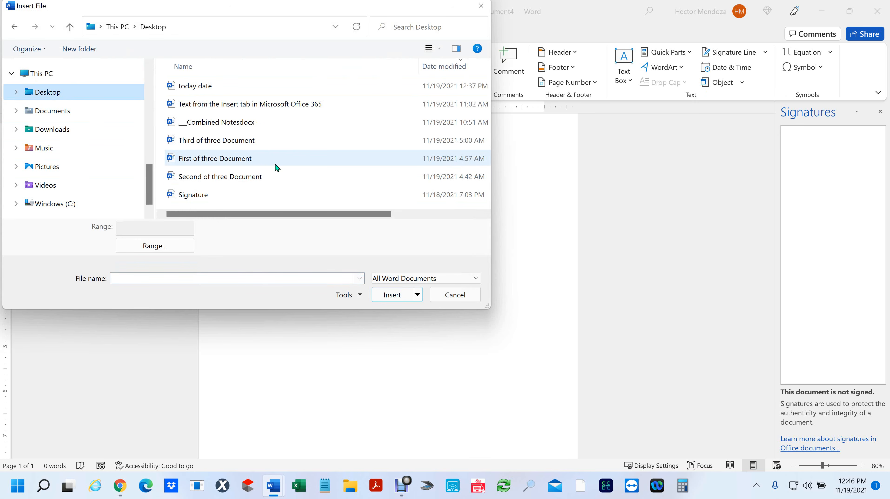
click(233, 158)
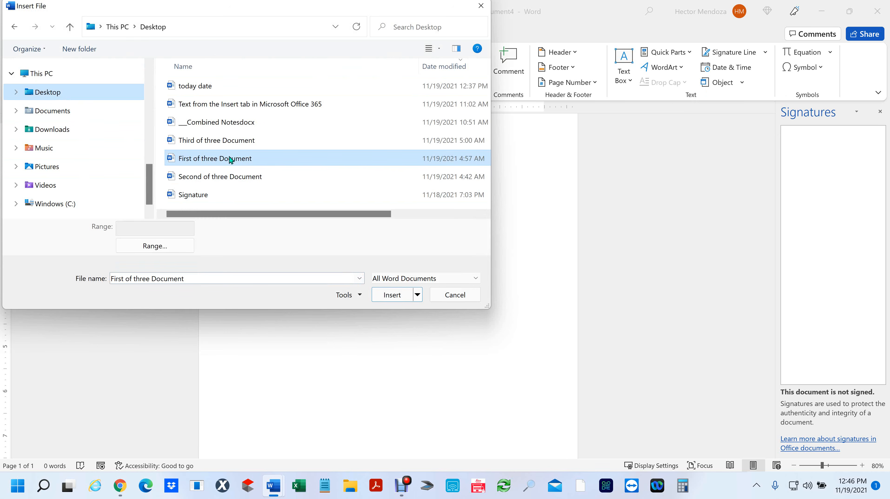
click(393, 297)
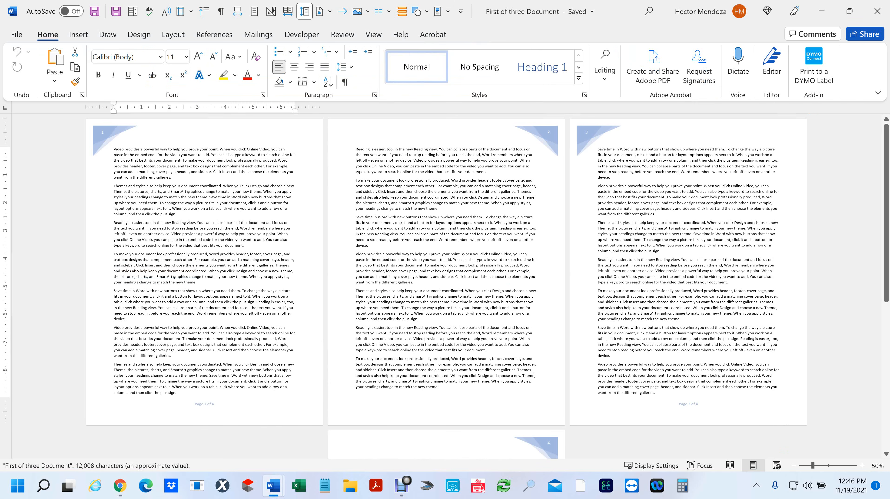
- Close the First of three Document window, then close Document4 to bring up the save prompt
click(877, 11)
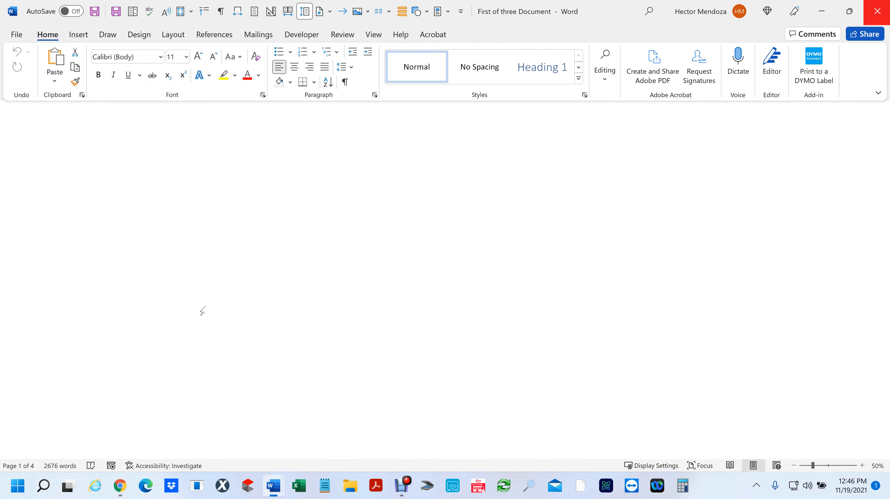
click(361, 295)
click(877, 12)
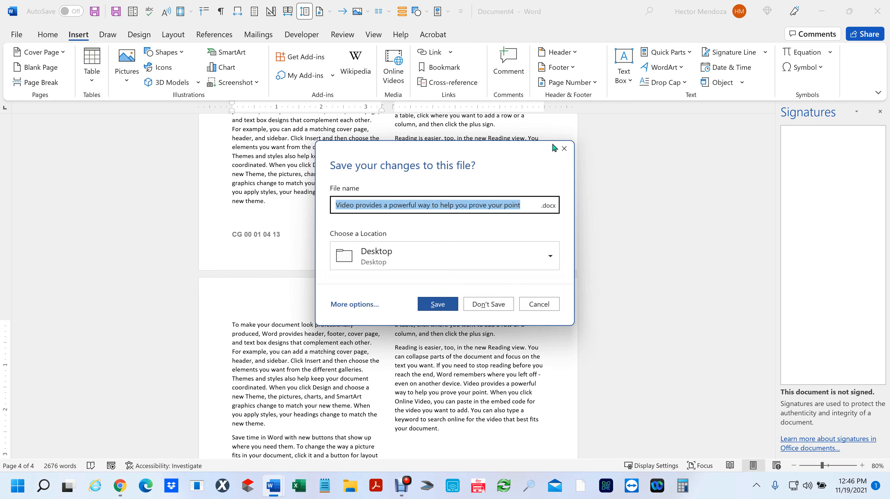
- Discard Document4 unsaved, create blank Document5 with Ctrl+N, and set its orientation to Portrait
click(495, 302)
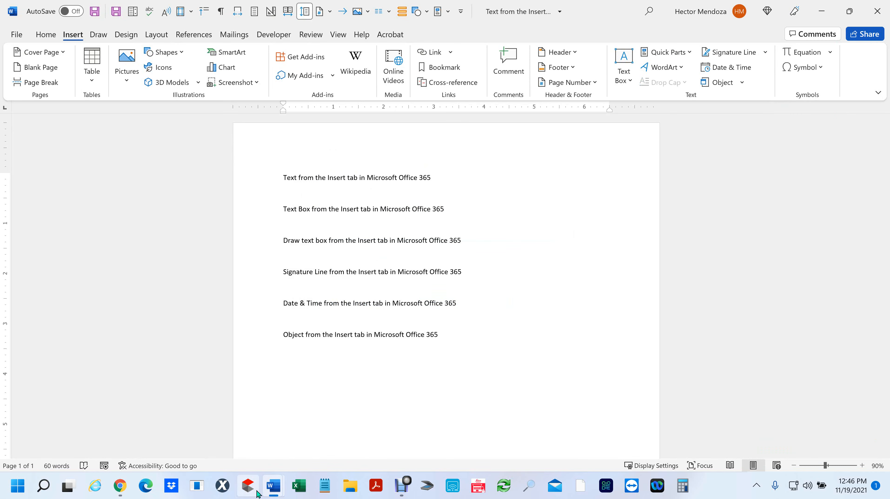
key(ctrl+n)
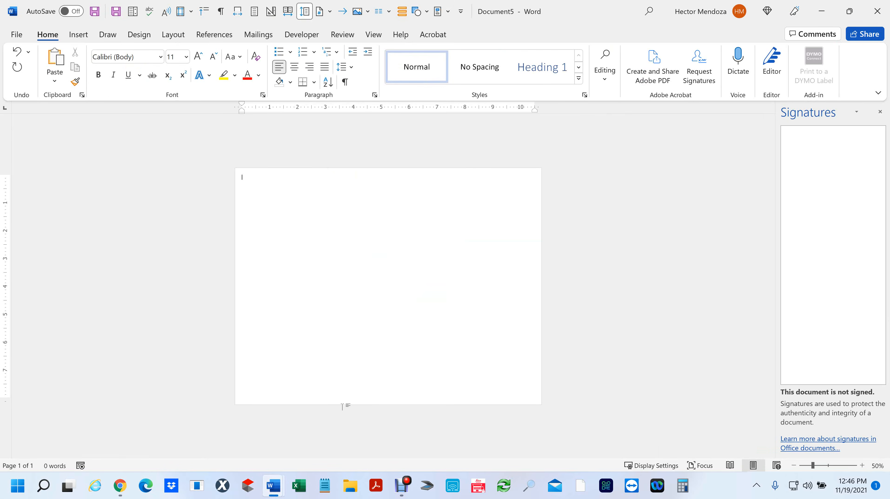
click(175, 34)
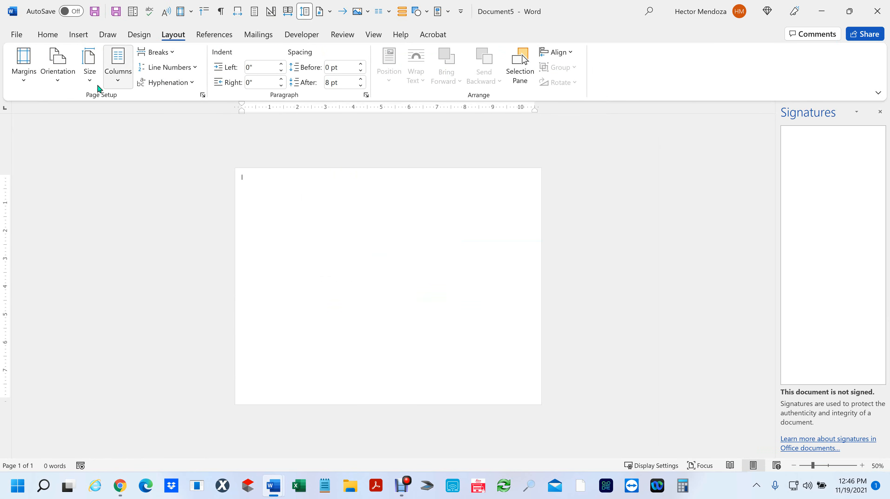
click(123, 73)
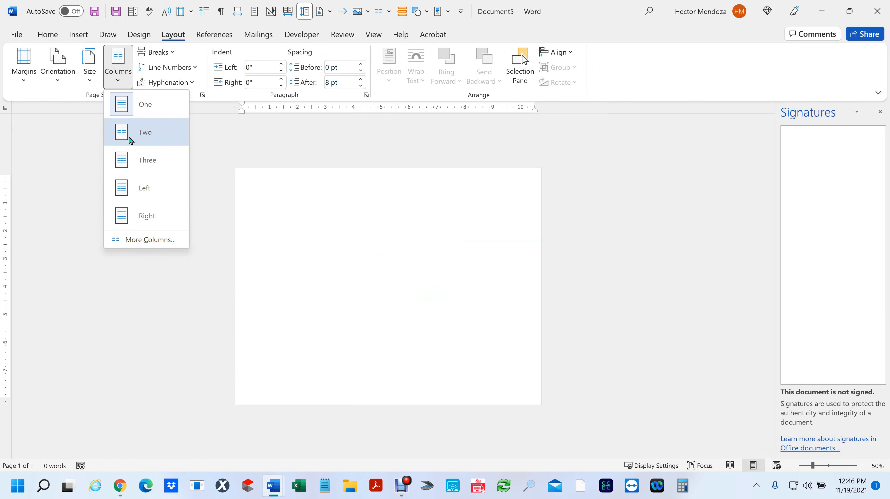
click(74, 77)
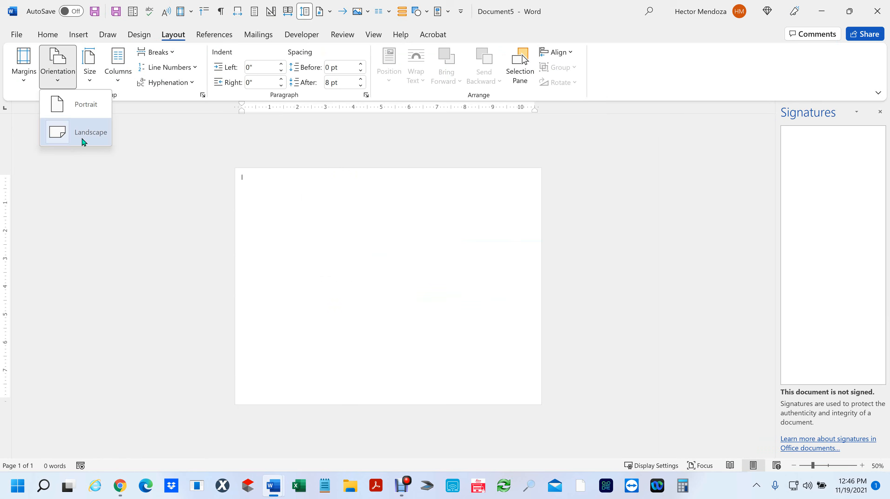
click(87, 106)
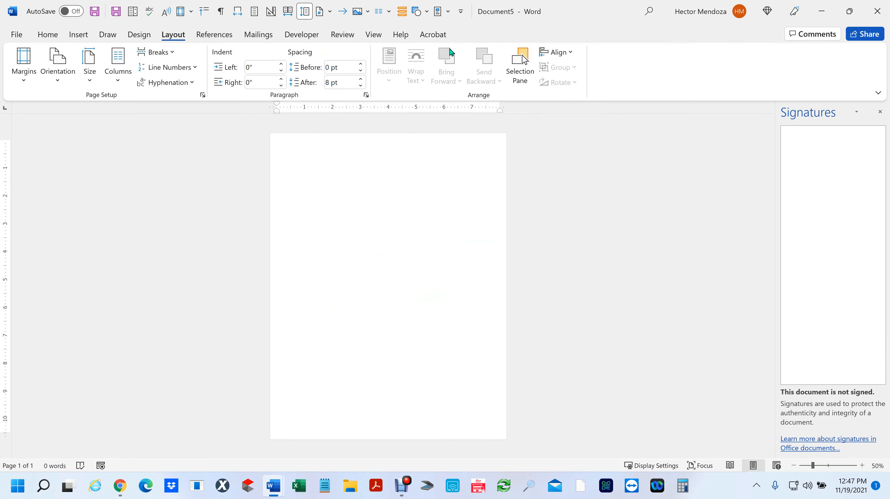
- Insert the four pages of First of three Document from the Desktop into blank Document5
click(76, 36)
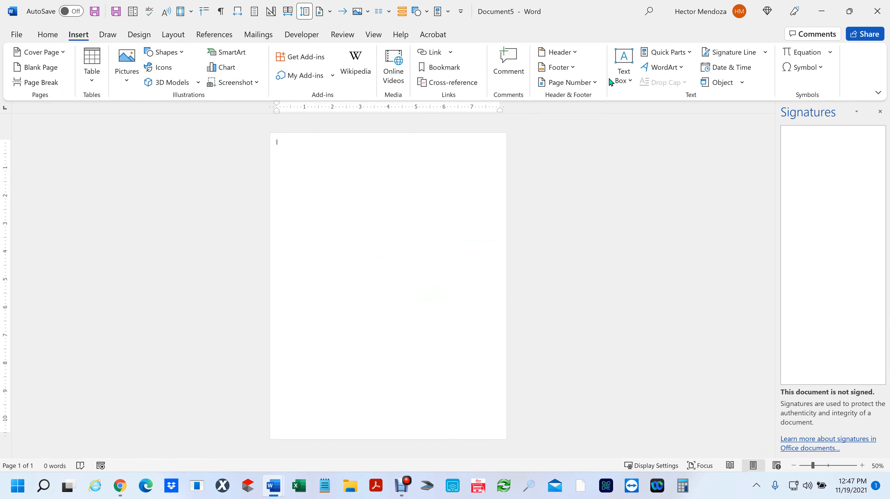
click(719, 83)
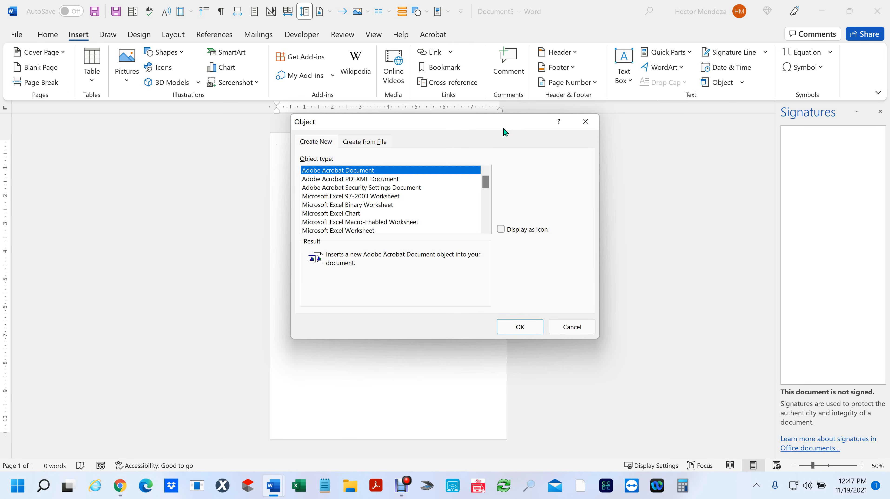
click(578, 327)
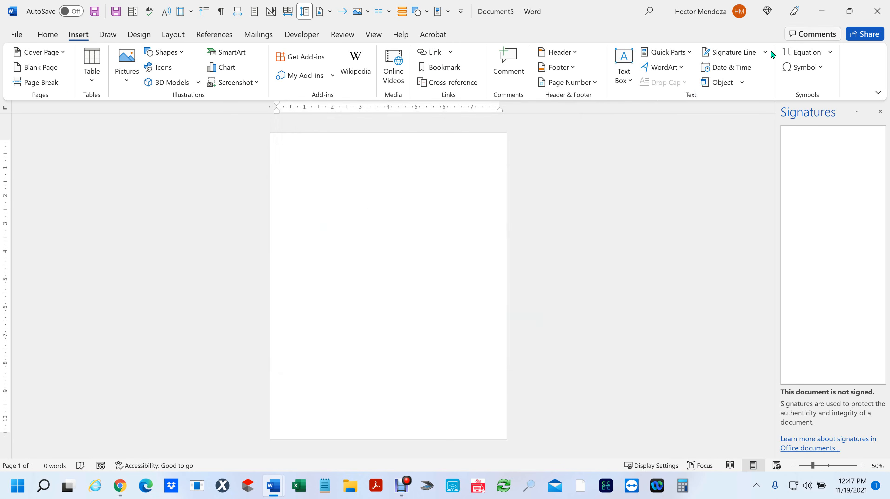
click(744, 82)
click(732, 121)
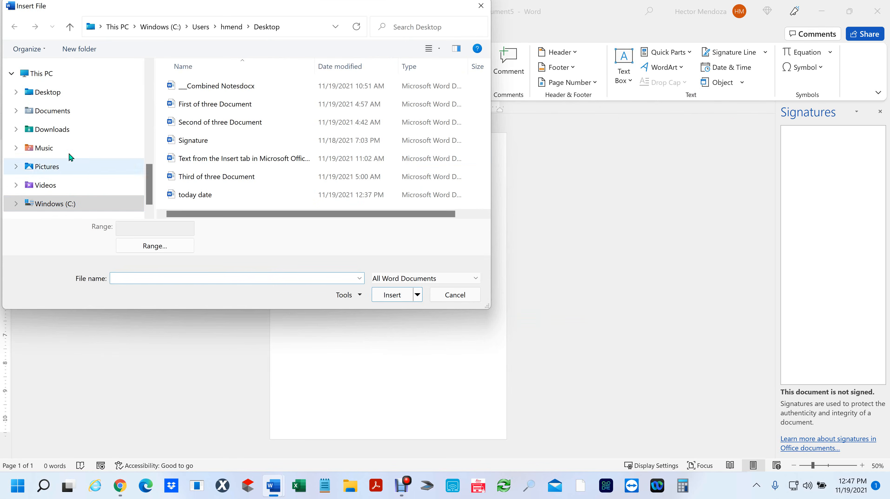
click(45, 92)
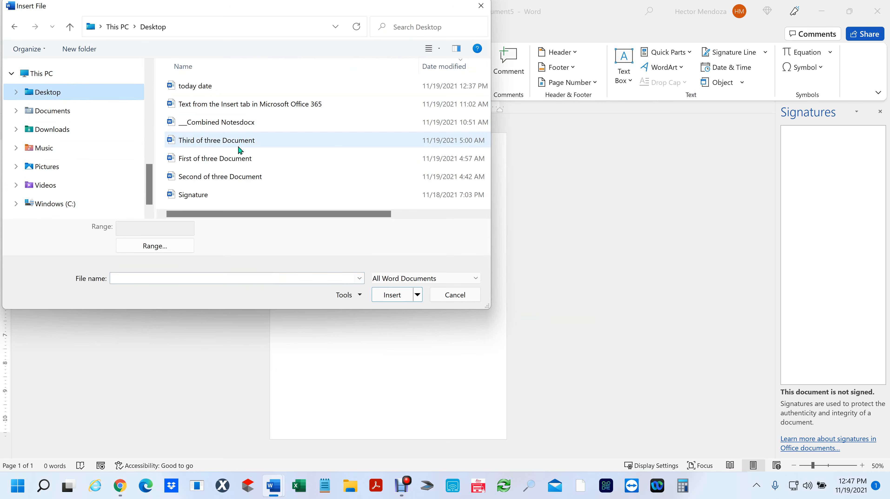
click(232, 160)
click(394, 295)
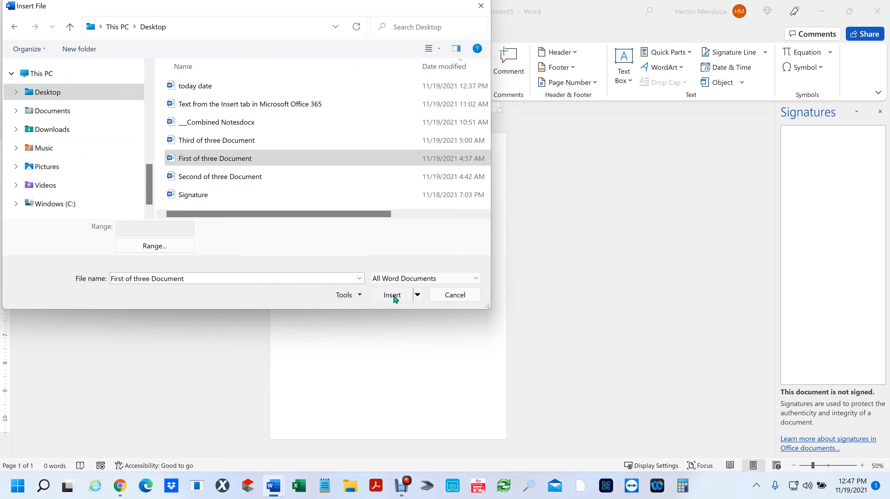
scroll(542, 286, up, 5)
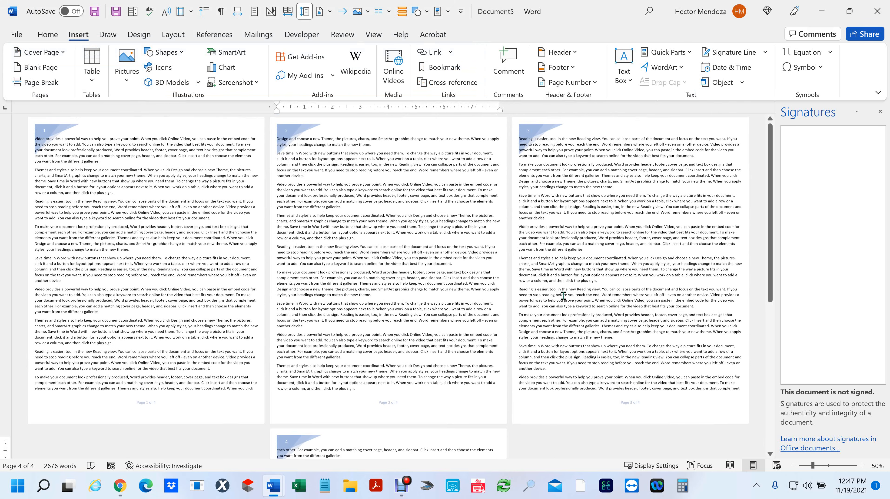
scroll(562, 294, down, 6)
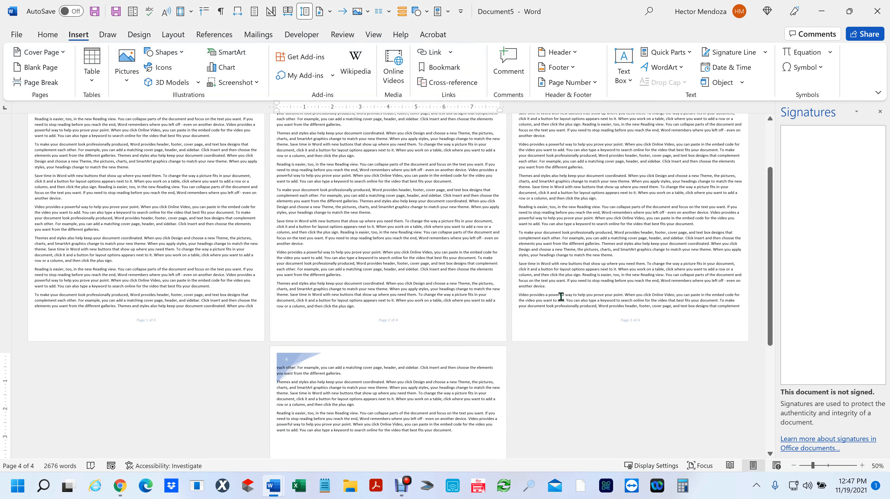
scroll(561, 296, up, 6)
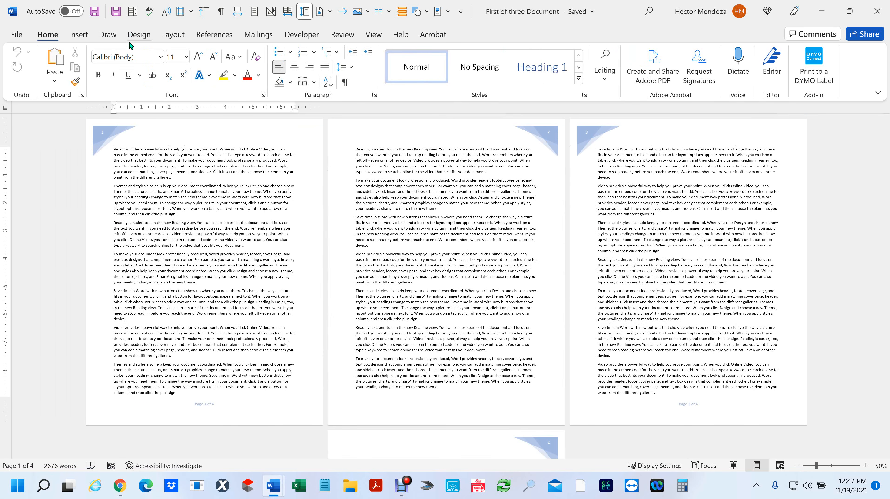
- Dismiss the Page Setup dialog unchanged and close the First of three Document window
click(173, 34)
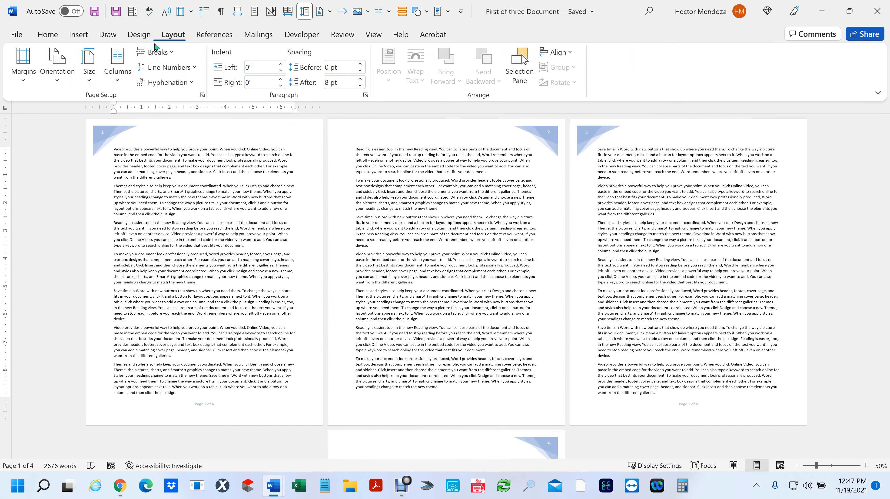
click(27, 65)
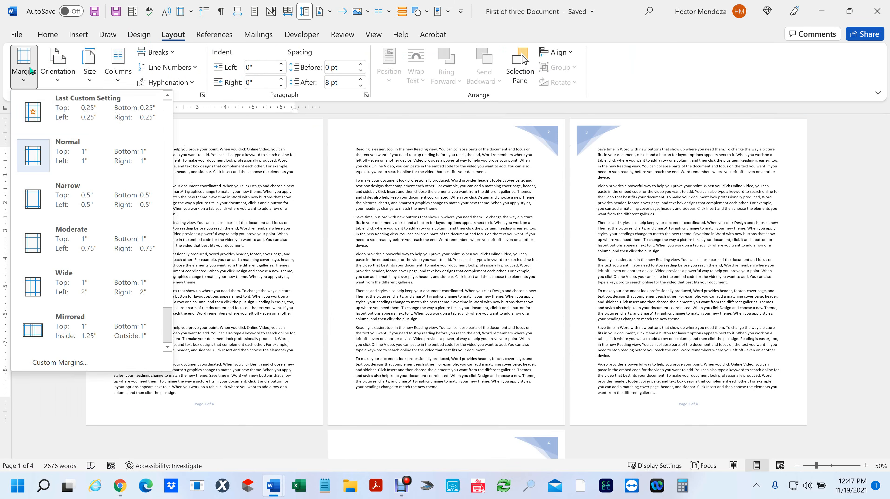
click(74, 361)
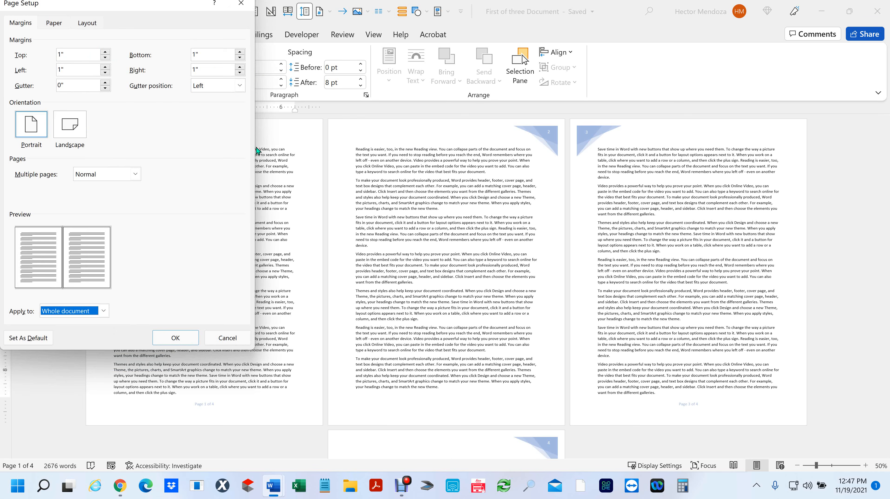
click(228, 341)
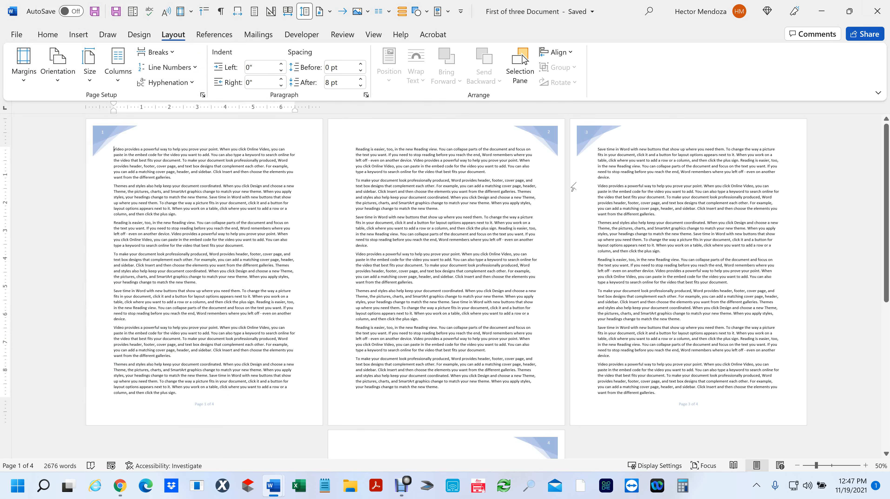
click(877, 12)
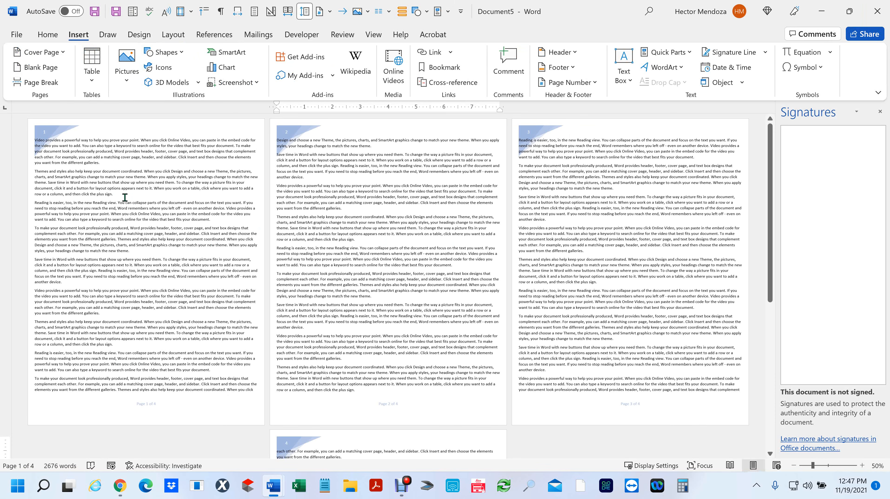
- Set all four margins of Document5 to 0.25" through Custom Margins
click(173, 34)
click(24, 70)
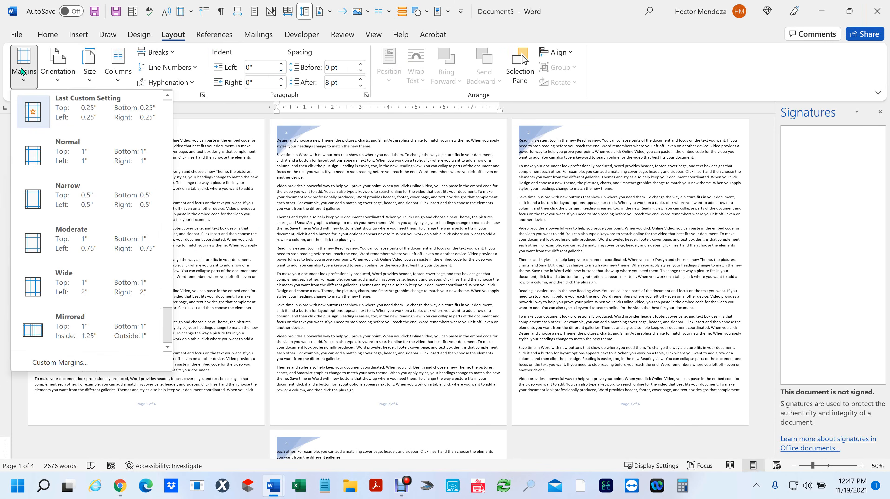
click(50, 361)
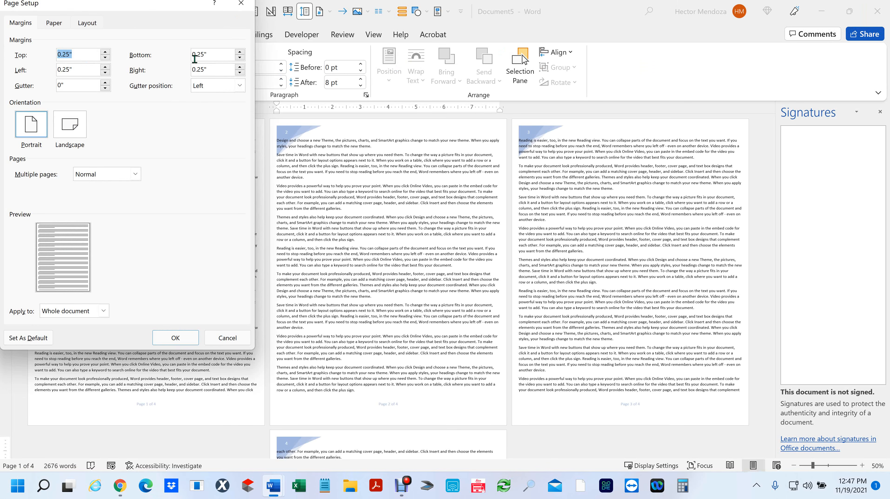
click(170, 339)
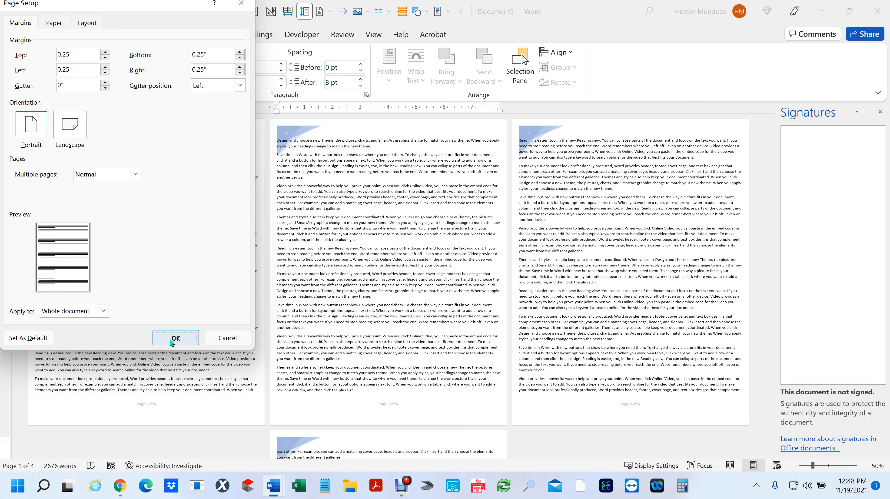
scroll(348, 292, up, 3)
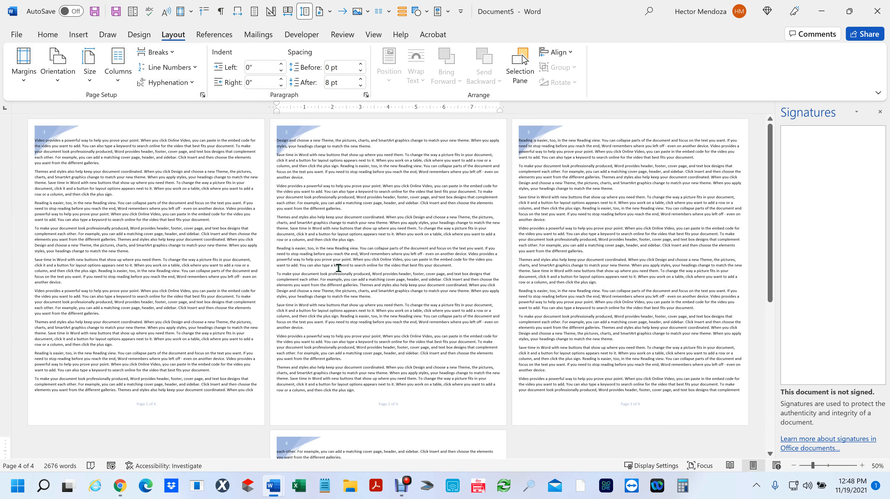
- Add a page break, then insert Second of three Document from the Desktop, reaching 8 pages
scroll(303, 296, down, 8)
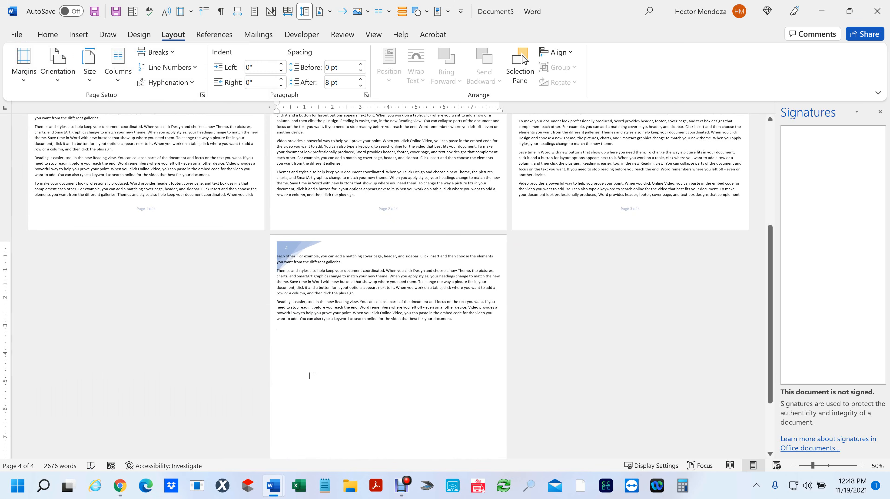
key(ctrl+Return)
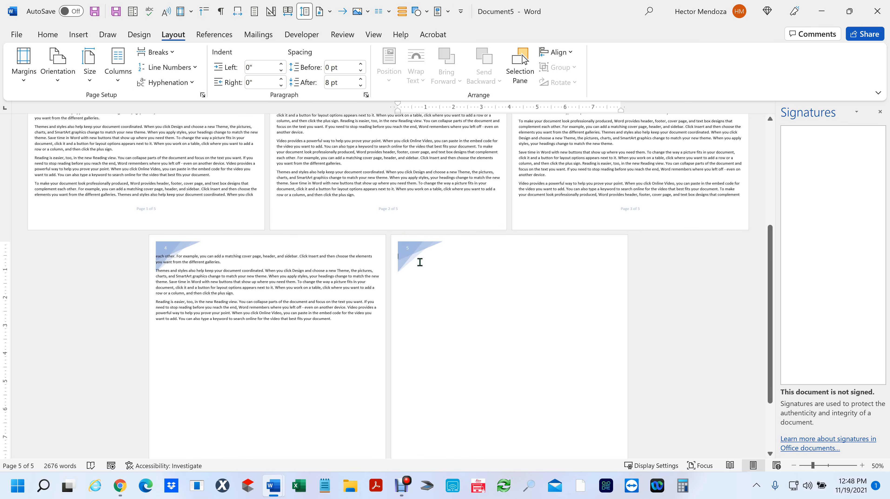
click(77, 39)
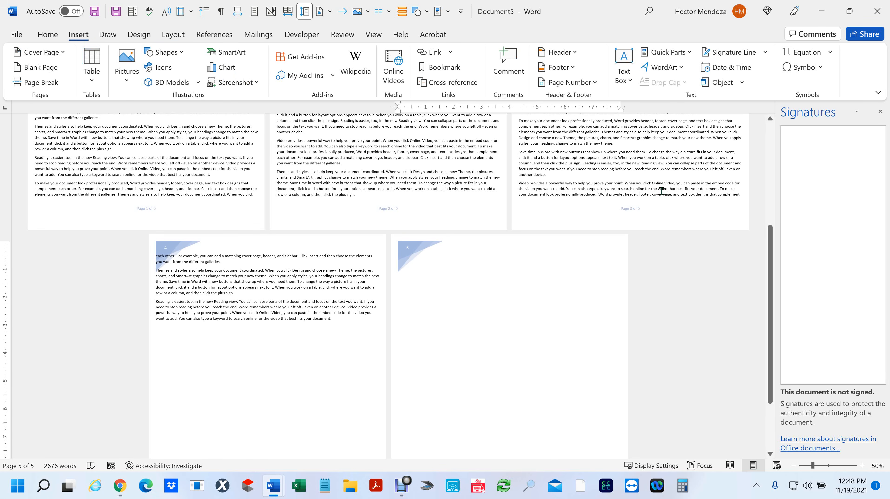
click(742, 84)
click(733, 118)
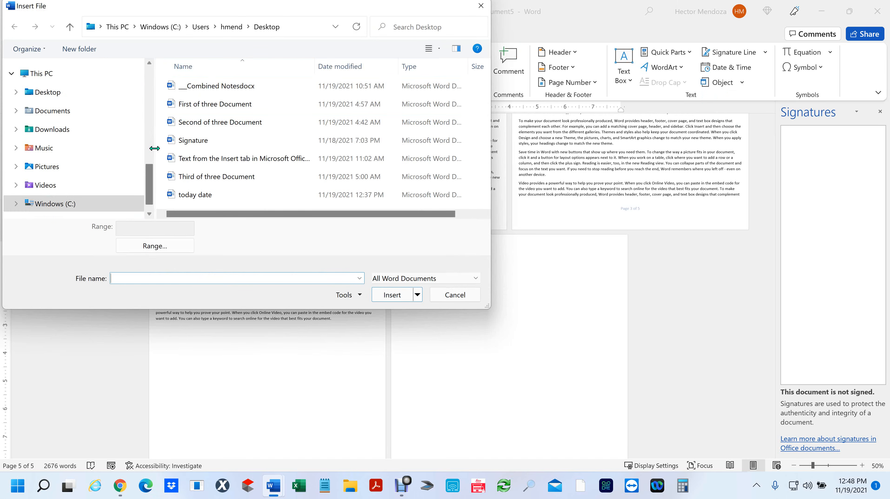
click(44, 92)
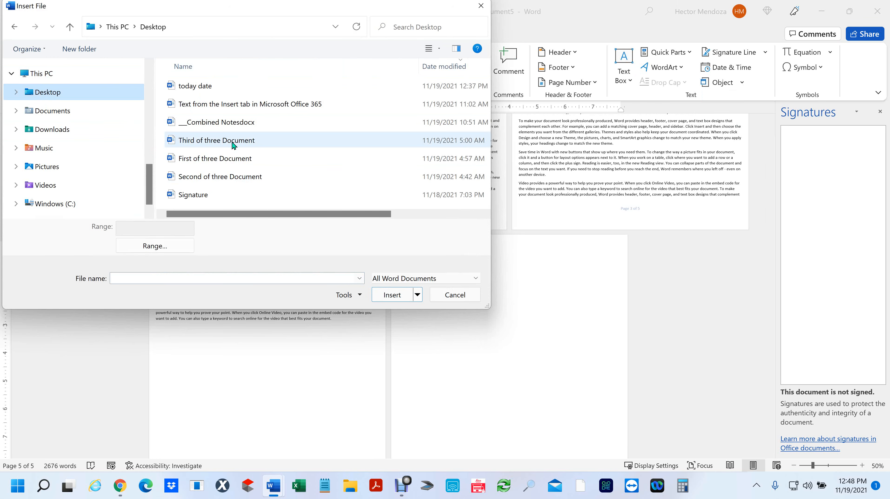
click(201, 179)
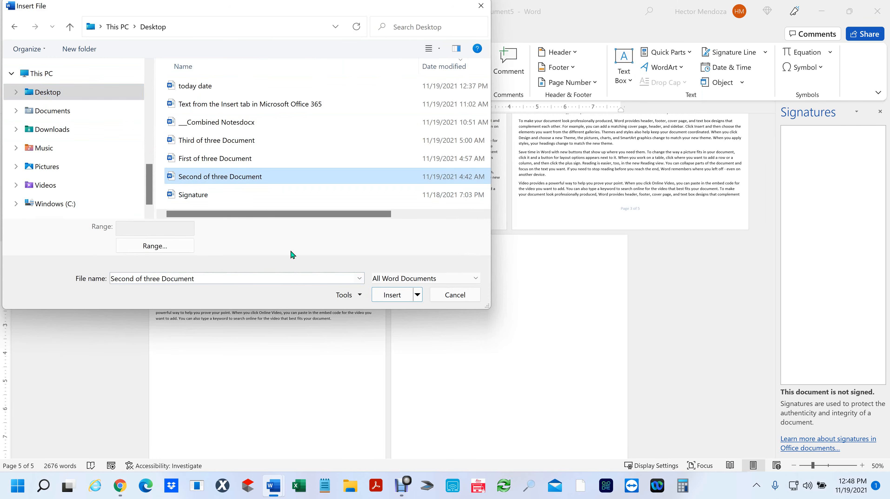
click(400, 298)
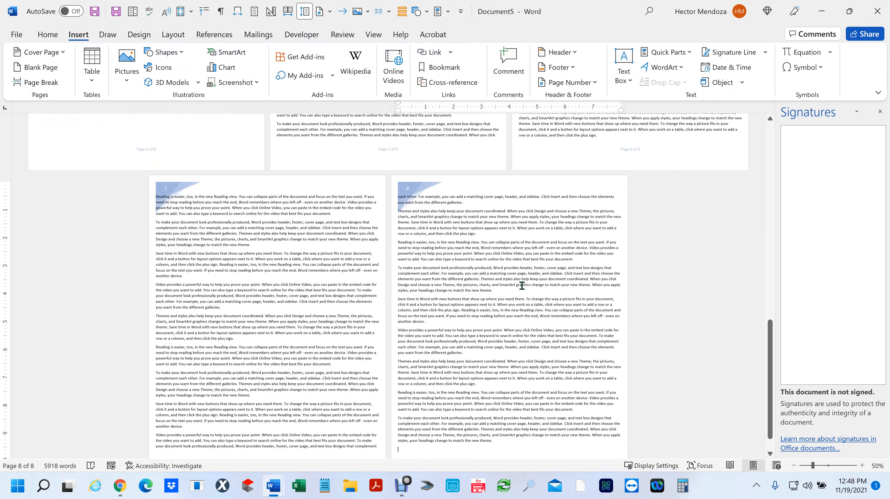
scroll(522, 285, up, 10)
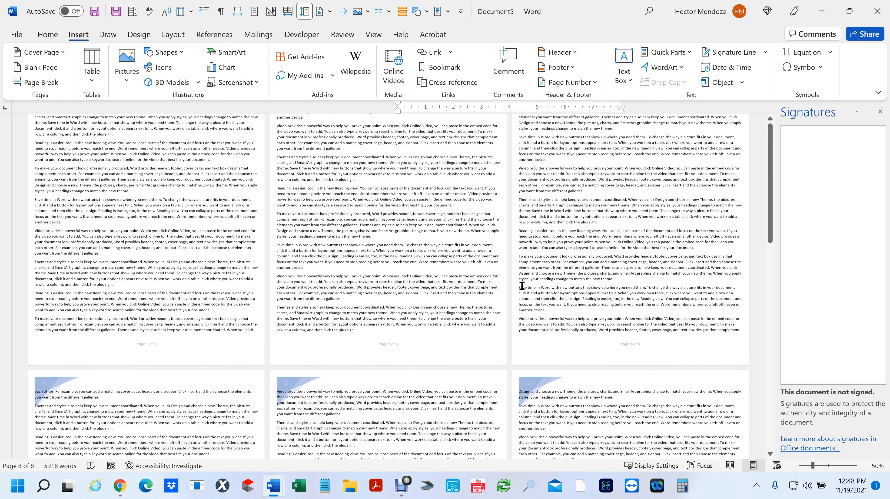
scroll(521, 287, down, 10)
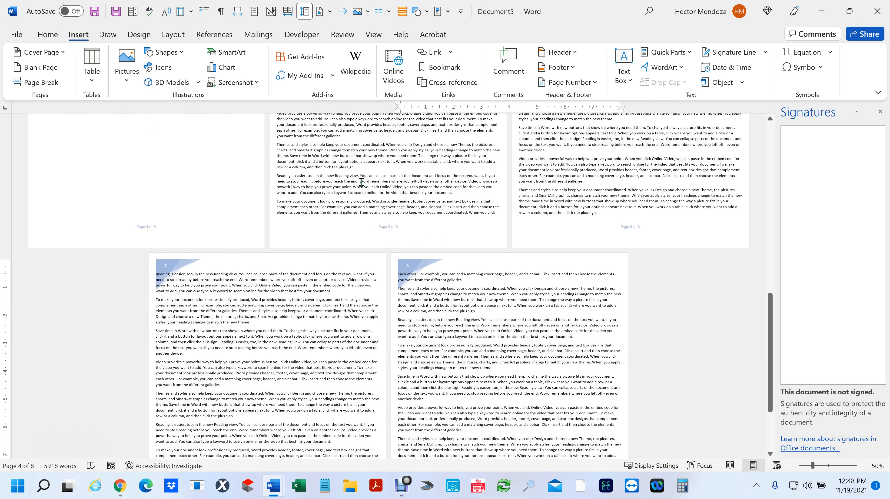
scroll(361, 182, down, 4)
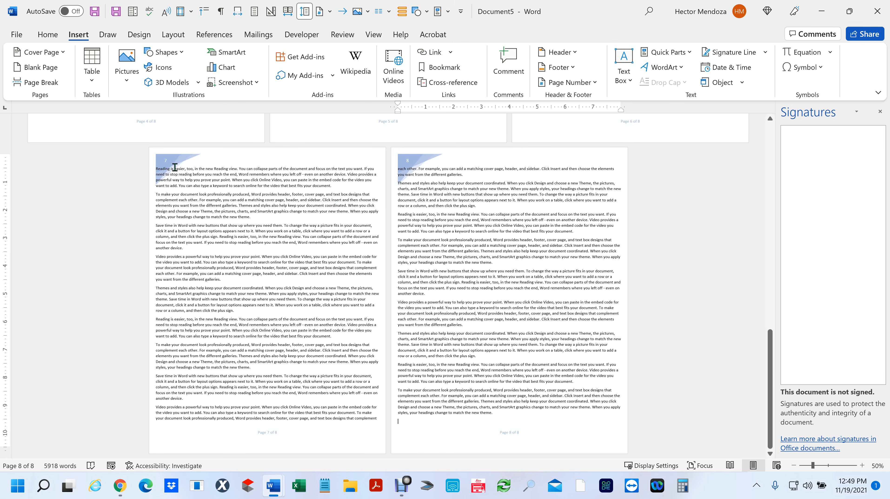
- Add a page break after the second document's text
scroll(347, 226, up, 3)
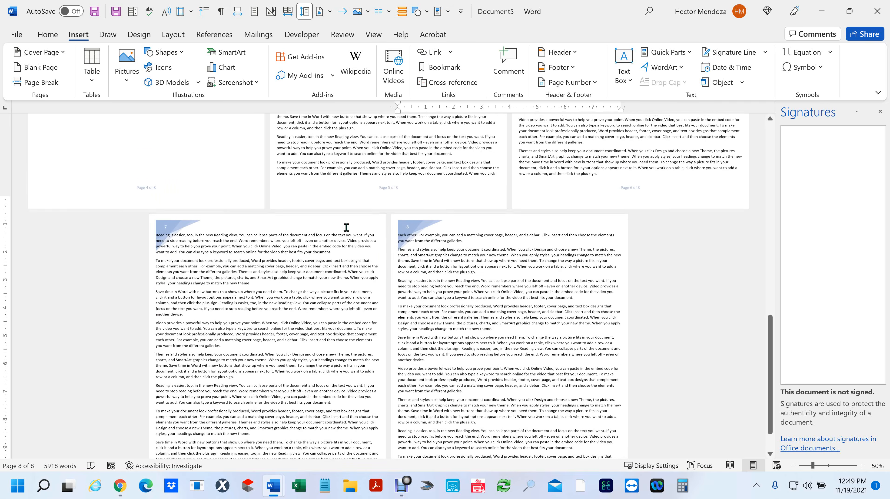
scroll(349, 234, down, 3)
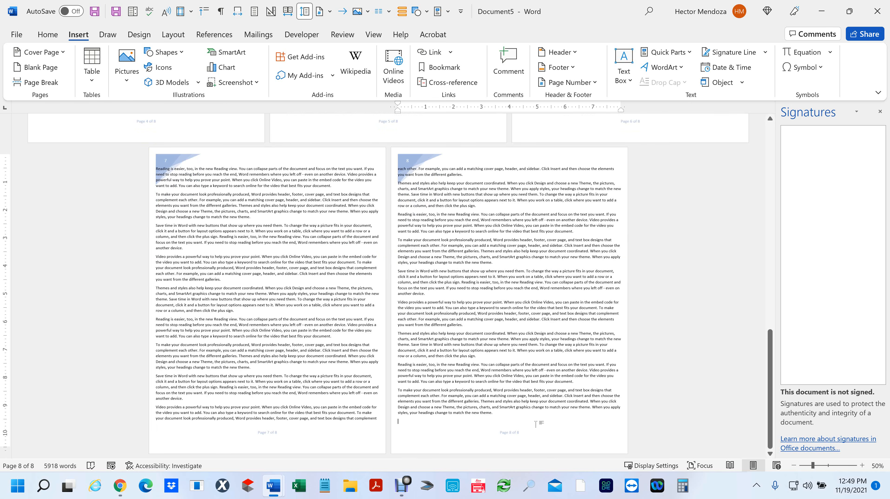
key(ctrl+Return)
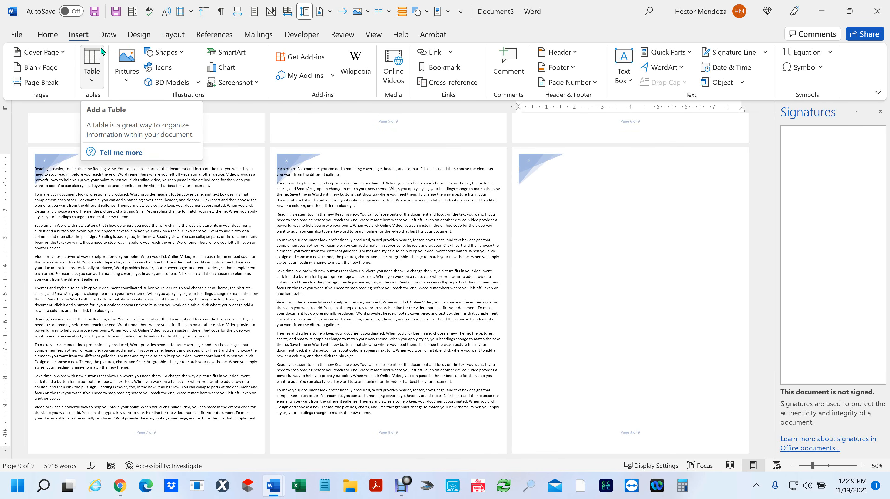
- Insert Third of three Document's text, bringing Document5 to 11 pages and 8,367 words
click(743, 82)
click(737, 119)
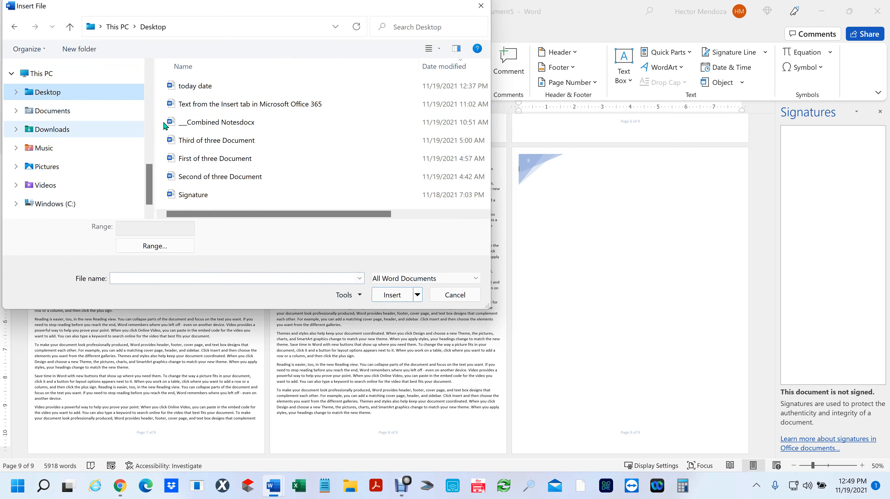
click(224, 141)
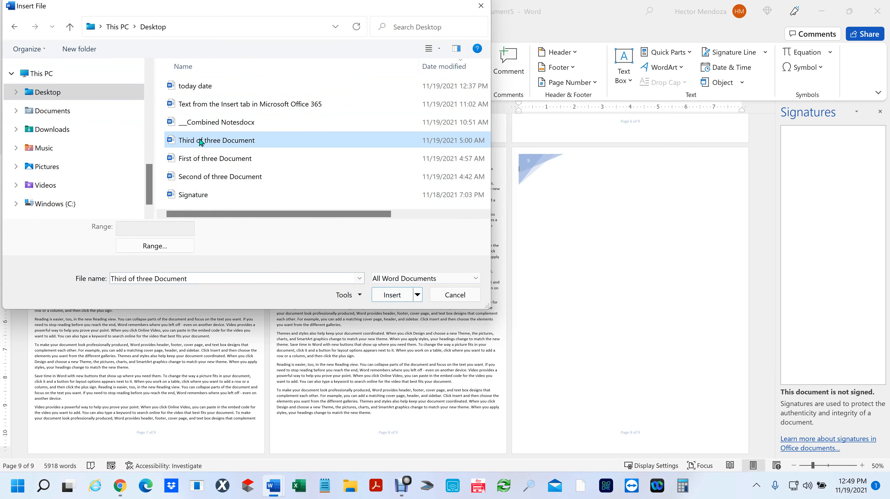
click(391, 295)
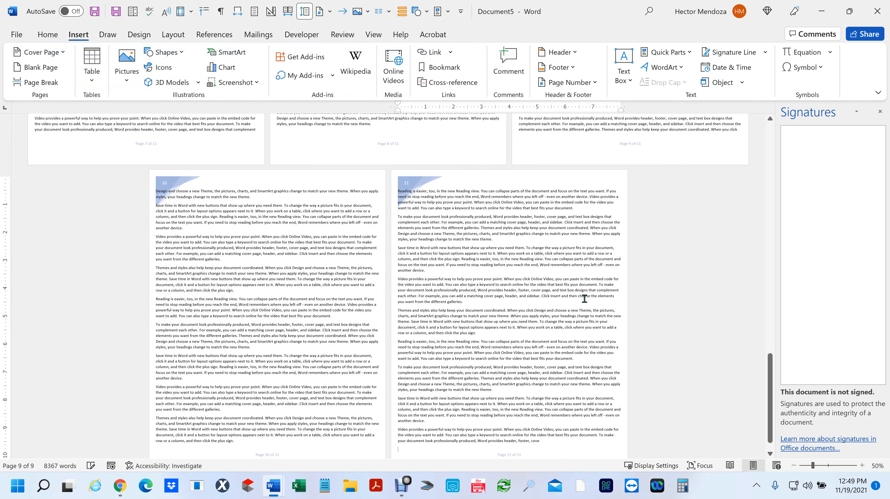
scroll(579, 290, up, 2)
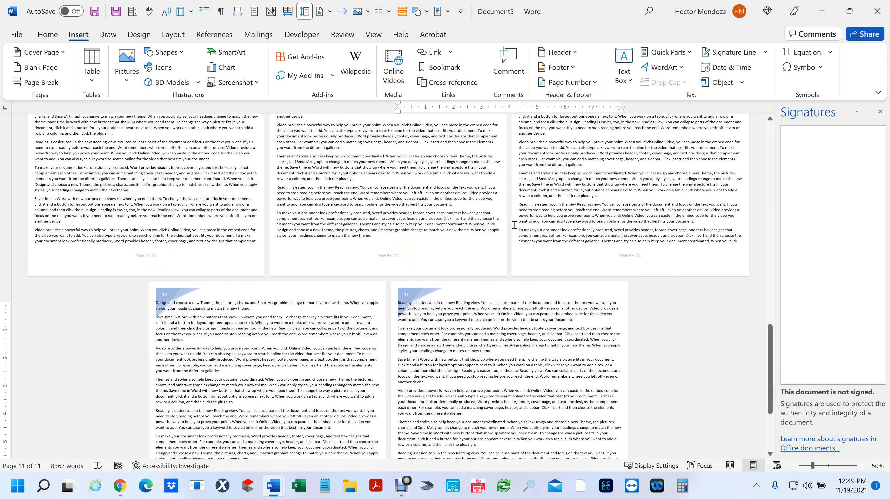
scroll(510, 214, up, 5)
scroll(510, 213, up, 2)
scroll(414, 206, down, 3)
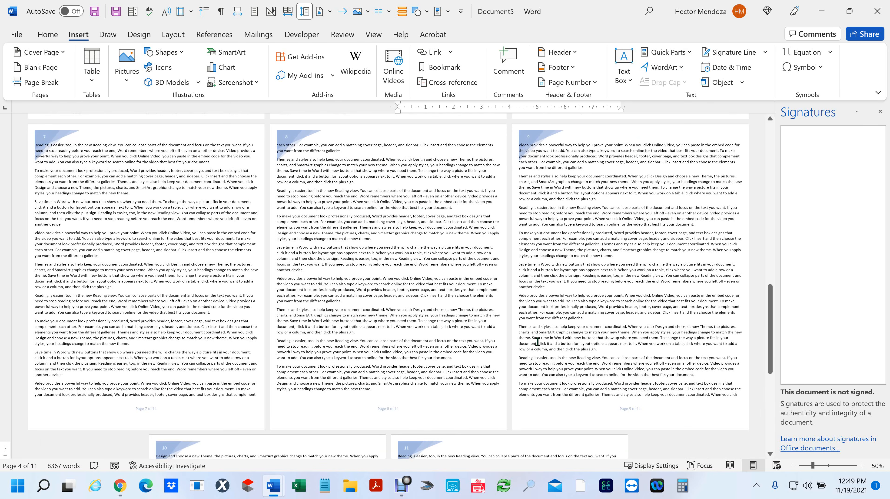
scroll(584, 260, down, 3)
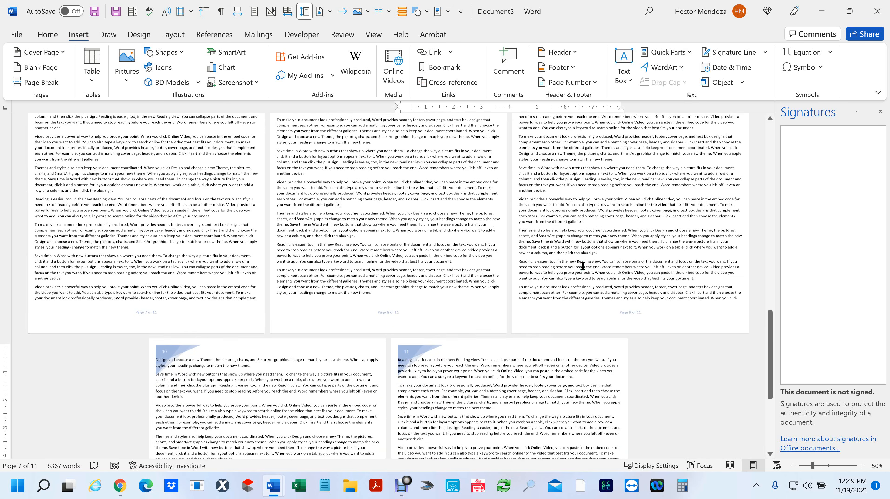
scroll(402, 272, down, 4)
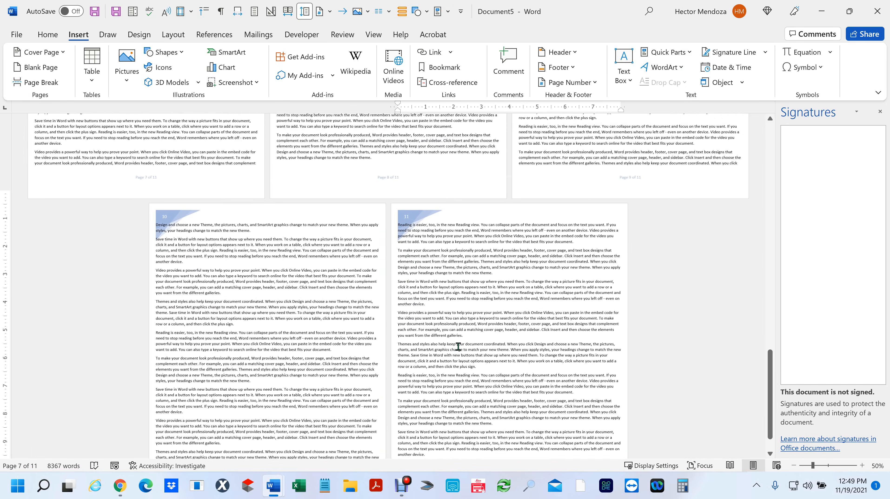
scroll(458, 346, up, 10)
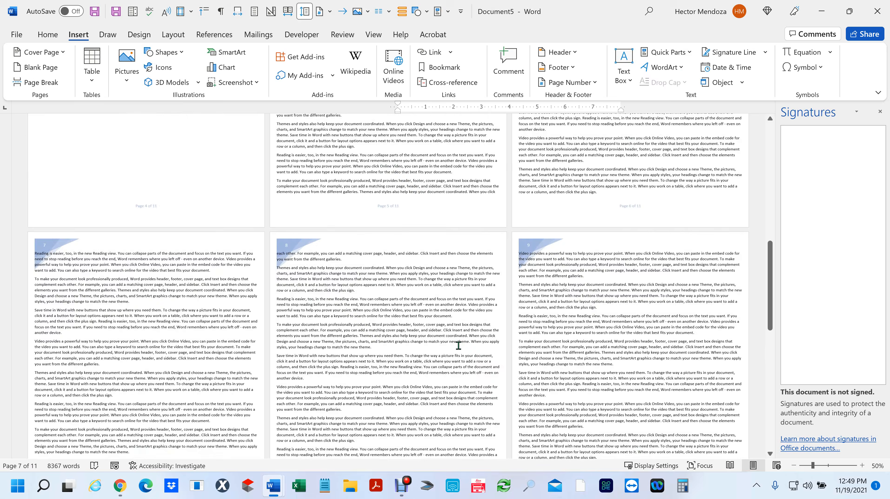
scroll(458, 346, up, 15)
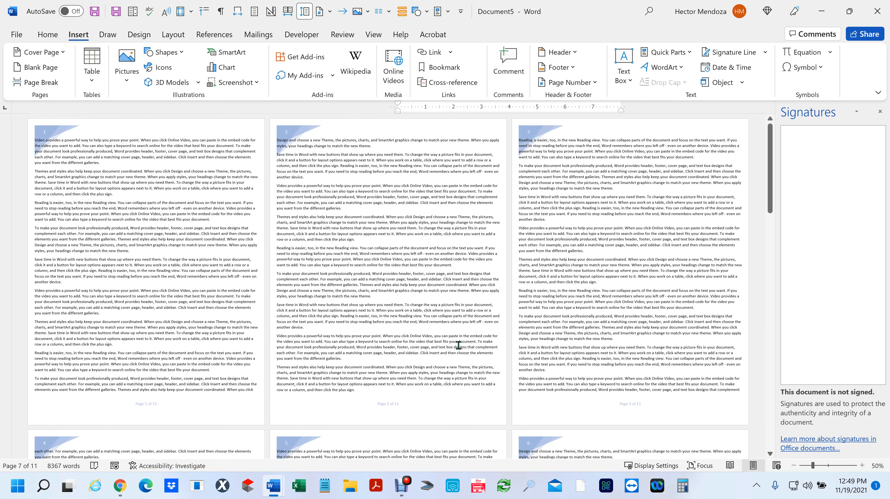
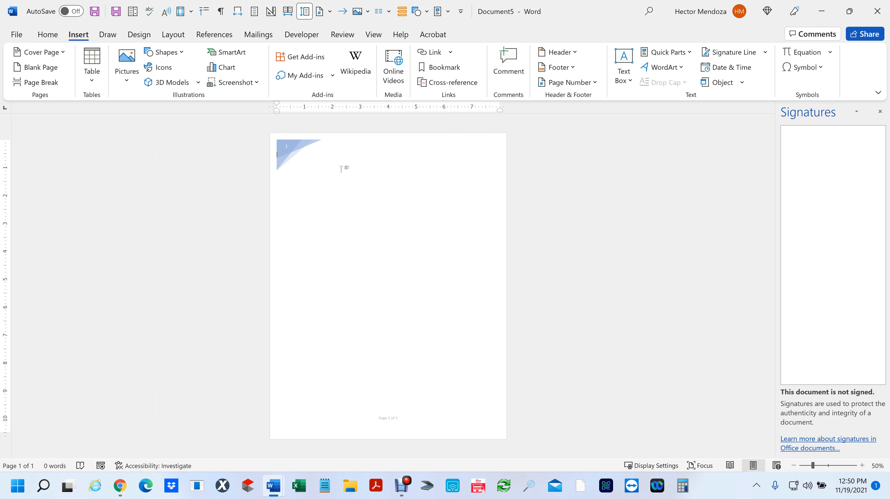
- Create a new blank document and set its orientation to portrait
key(ctrl+n)
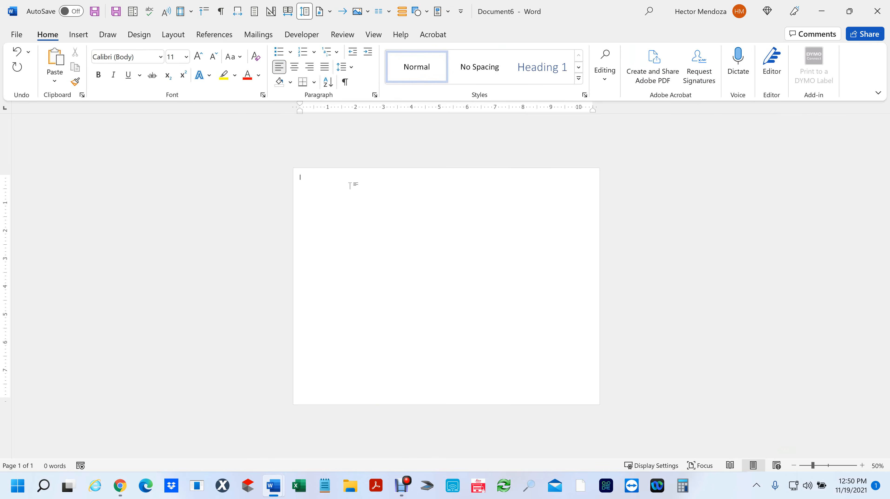
click(172, 35)
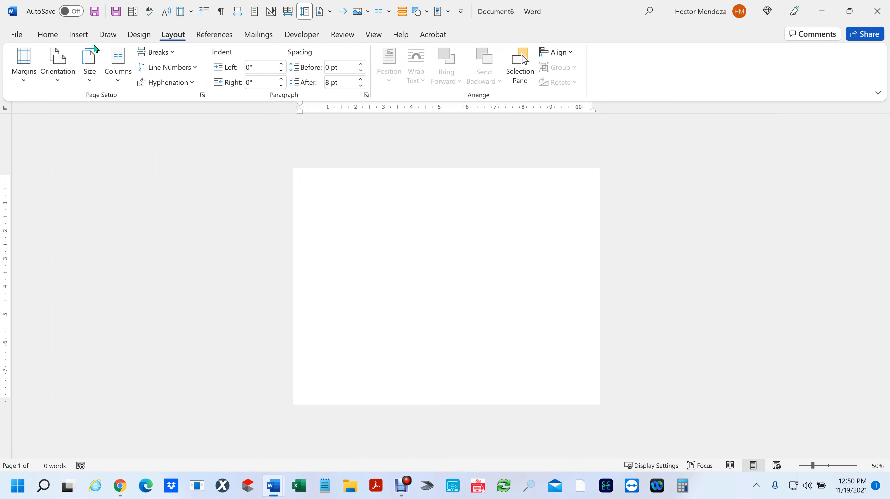
click(59, 64)
click(80, 111)
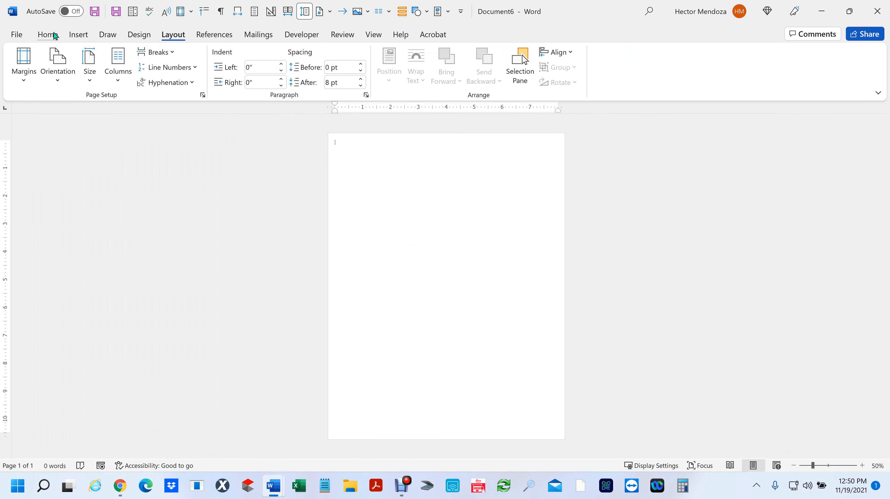
click(45, 34)
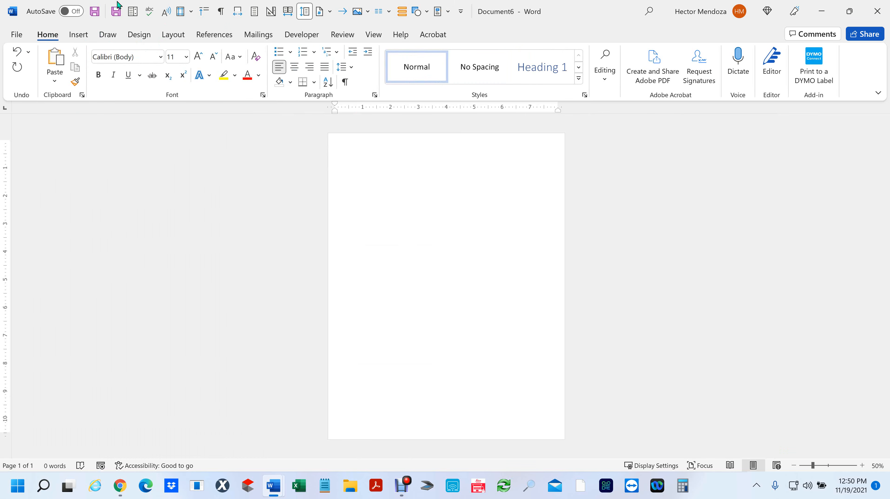
- Insert First of three Document's text from the Desktop, filling 4 pages with 2676 words
click(74, 35)
click(742, 82)
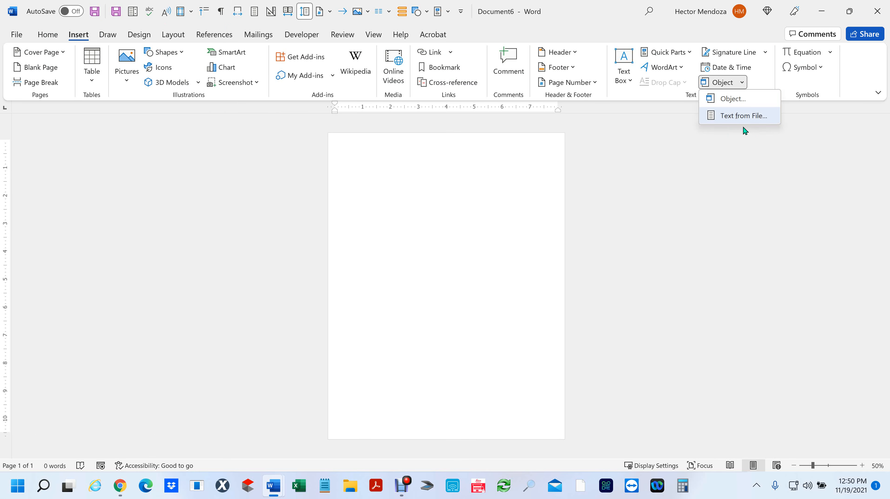
click(734, 117)
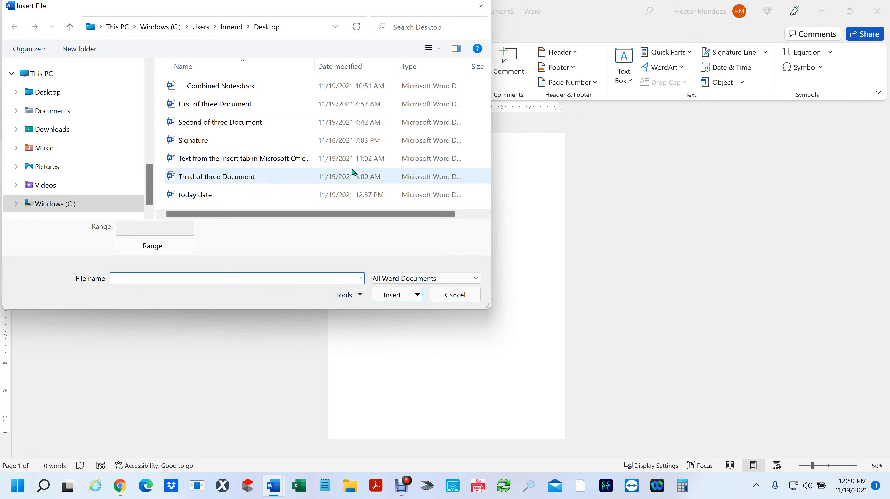
click(69, 92)
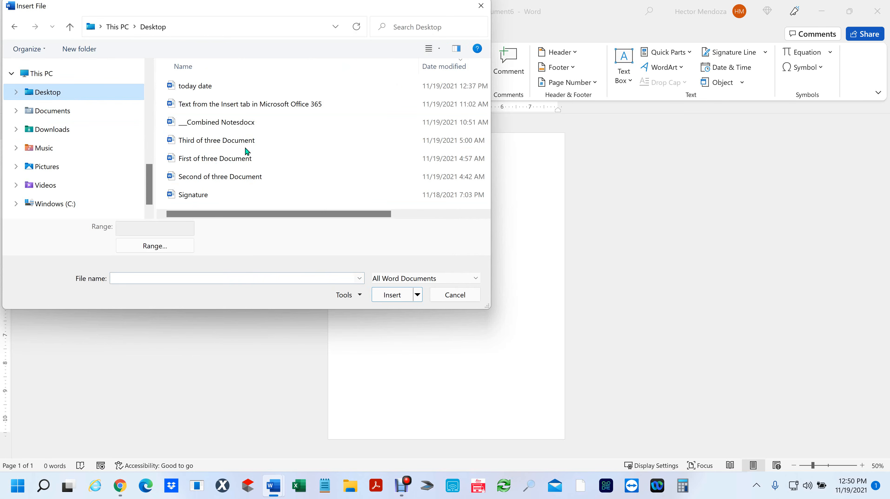
click(209, 163)
click(392, 295)
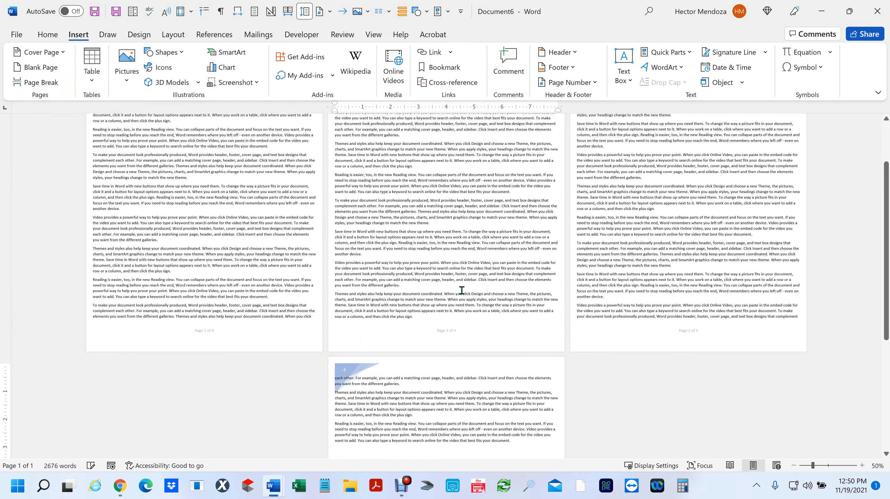
ctrl+scroll(741, 302, down, 2)
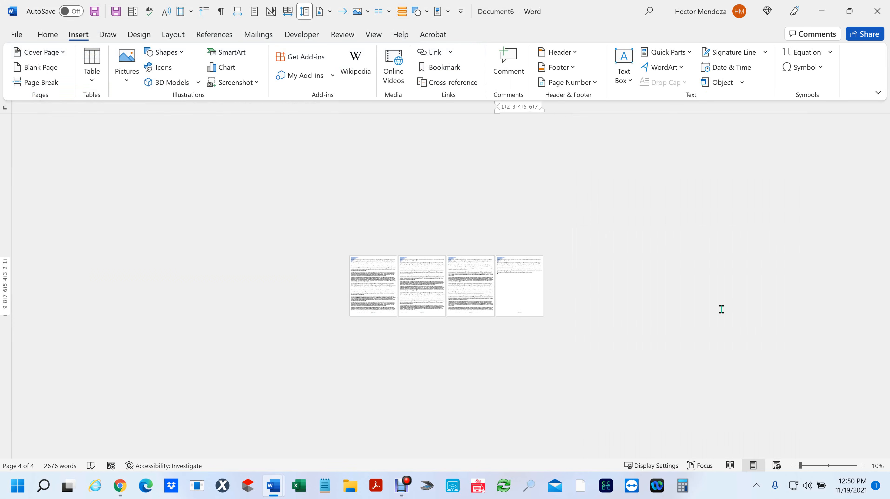
ctrl+scroll(574, 341, up, 5)
scroll(457, 351, up, 10)
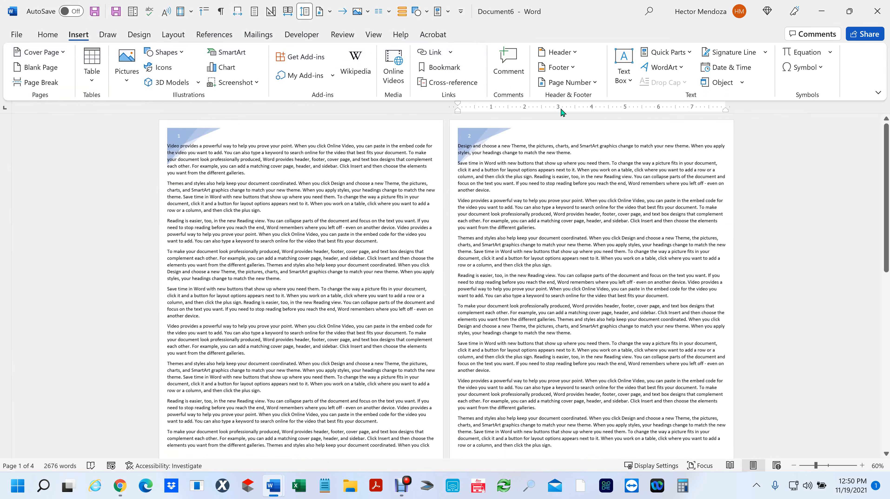
- Set the top, bottom and left margins to 0.5 inches via Custom Margins
click(173, 35)
click(28, 69)
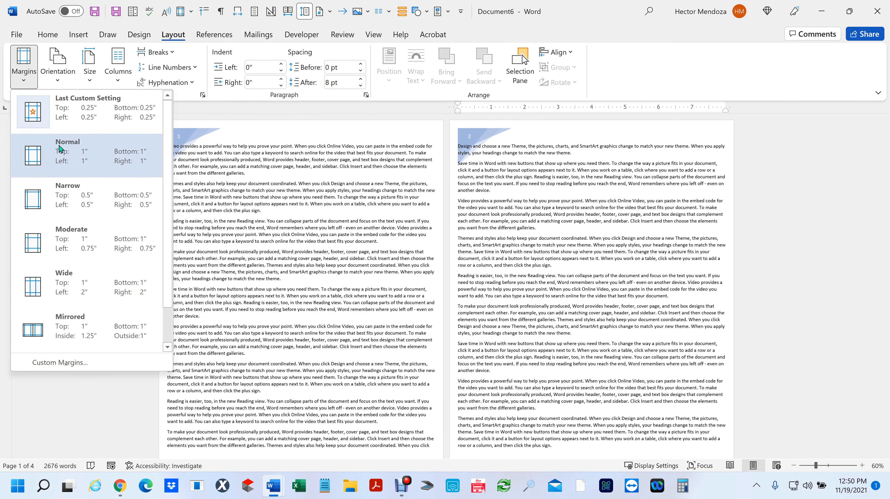
click(61, 363)
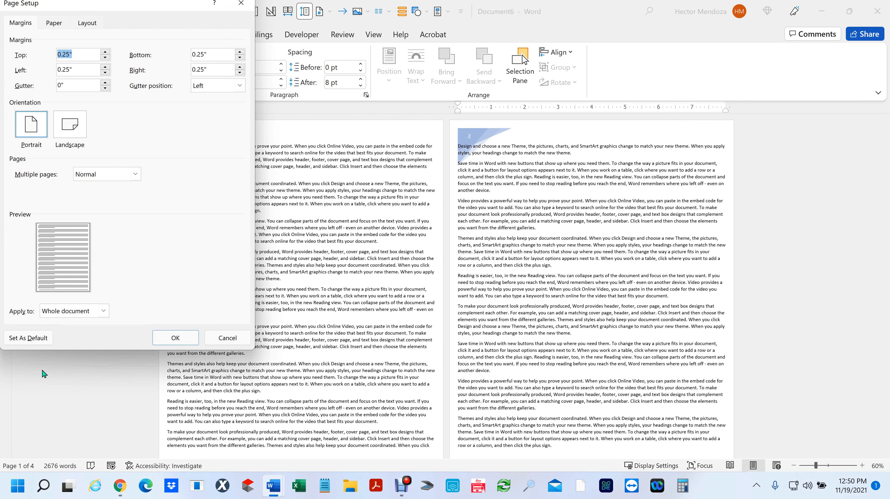
text(.5)
key(Tab)
text(.5)
key(Tab)
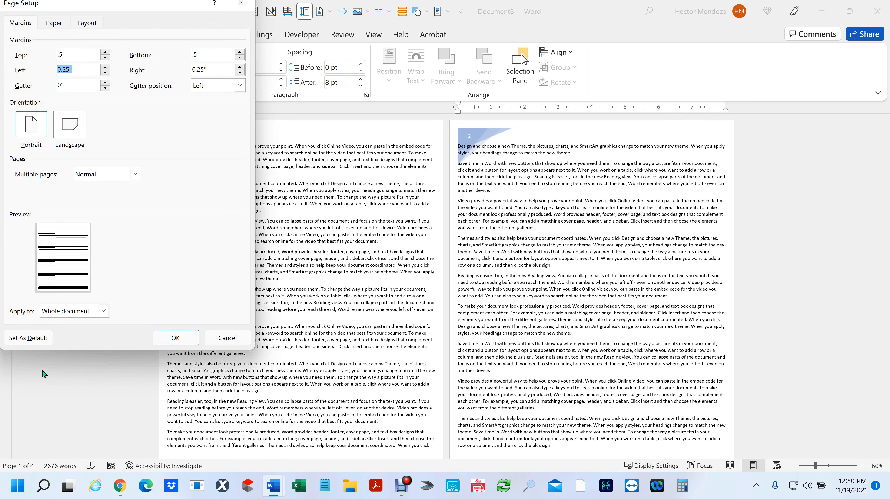
text(.5)
key(Tab)
text(.)
click(167, 336)
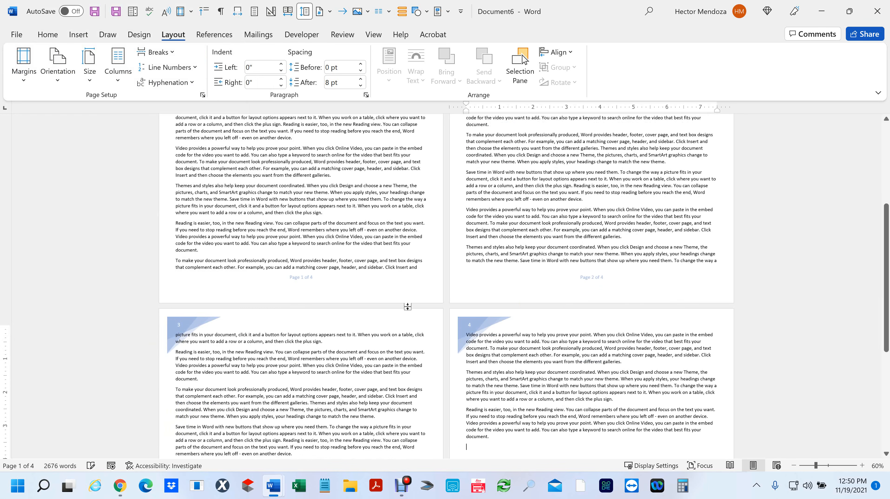
scroll(625, 236, down, 1)
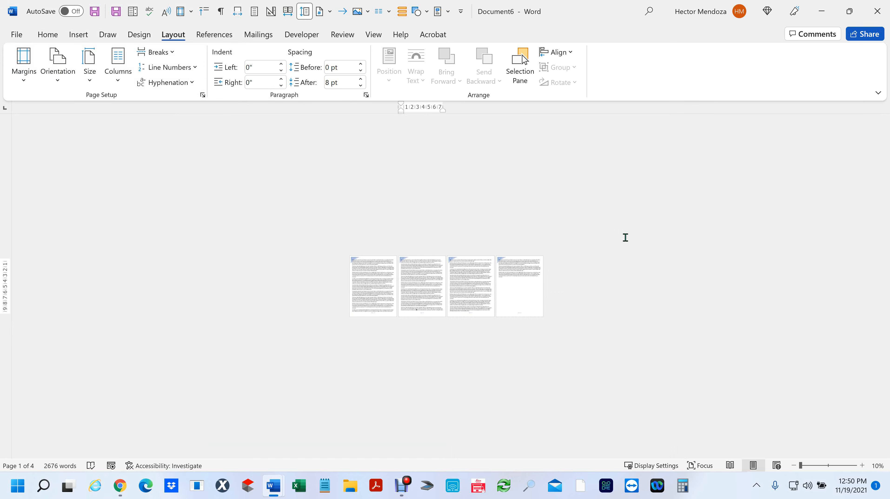
scroll(548, 292, up, 4)
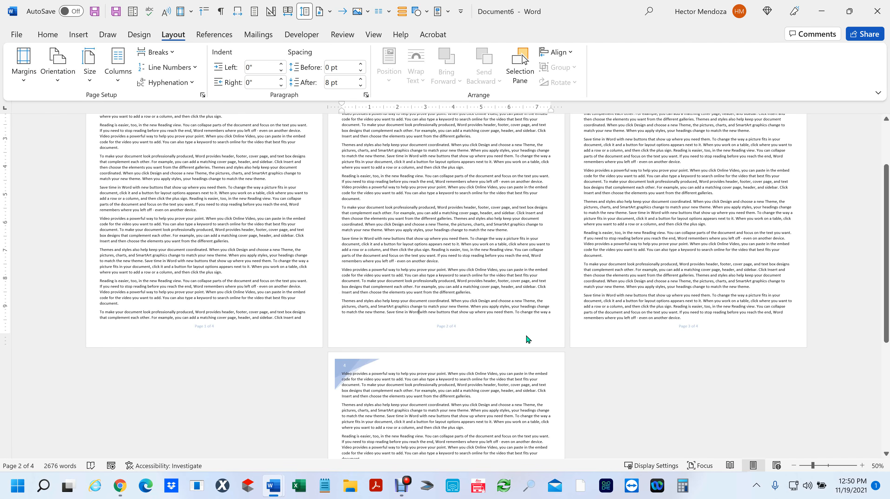
scroll(525, 341, up, 2)
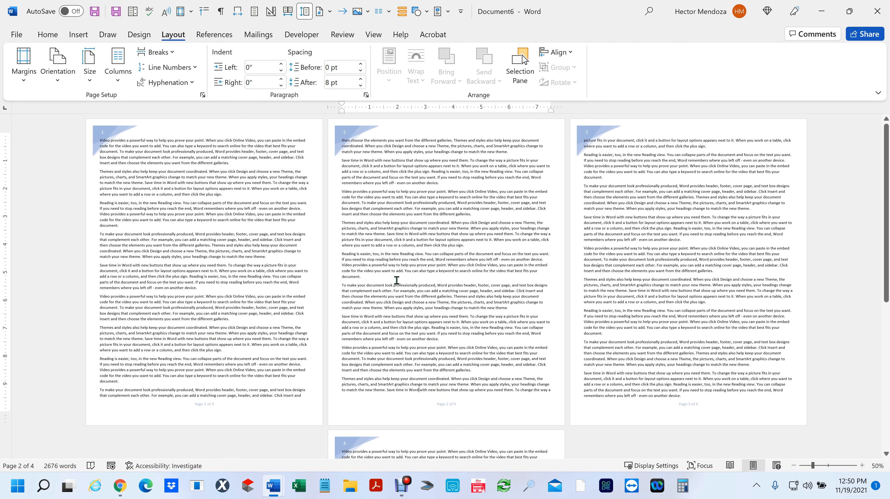
scroll(628, 250, down, 1)
scroll(628, 250, down, 5)
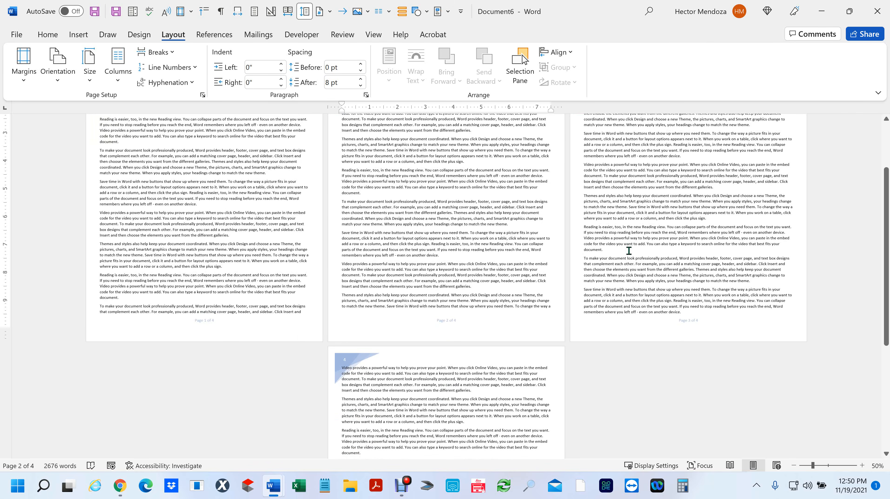
scroll(628, 250, up, 6)
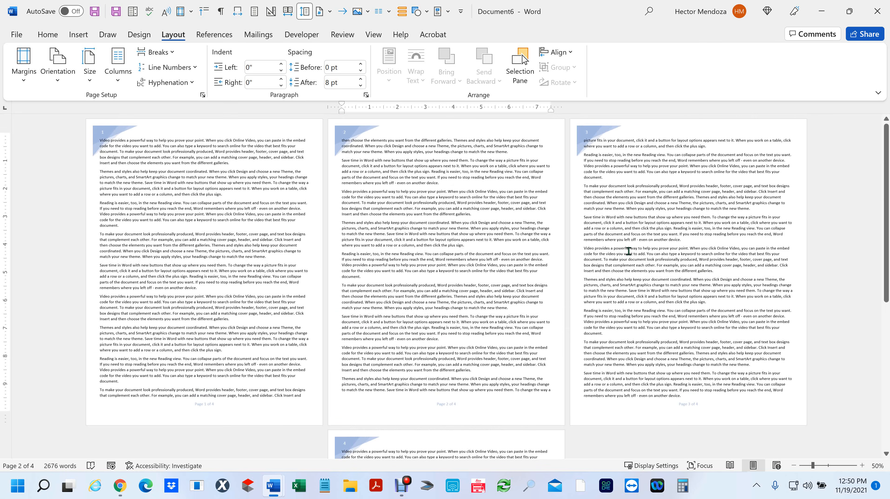
scroll(628, 250, down, 4)
scroll(628, 250, down, 3)
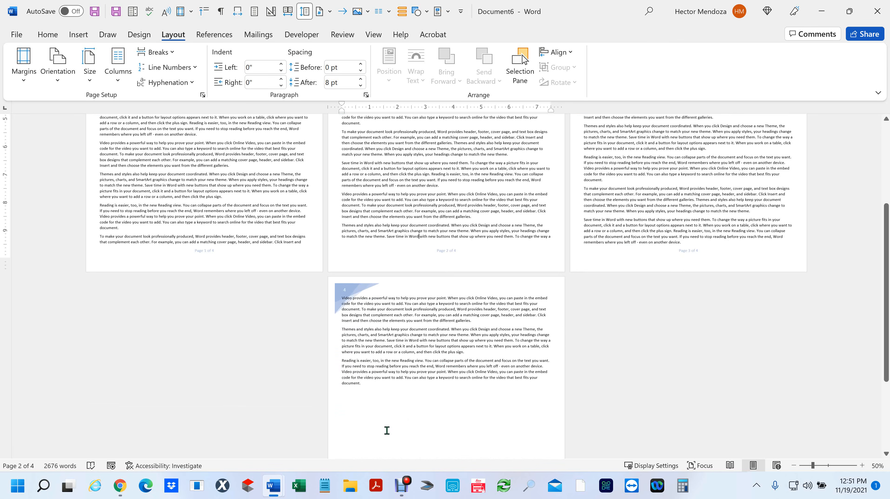
scroll(369, 390, up, 1)
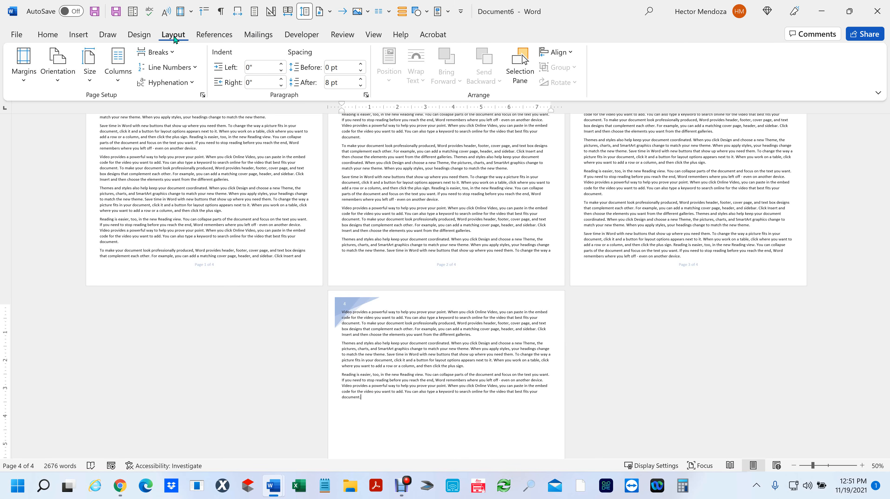
- Add a Next Page section break so Section 2 starts on page 5
click(172, 53)
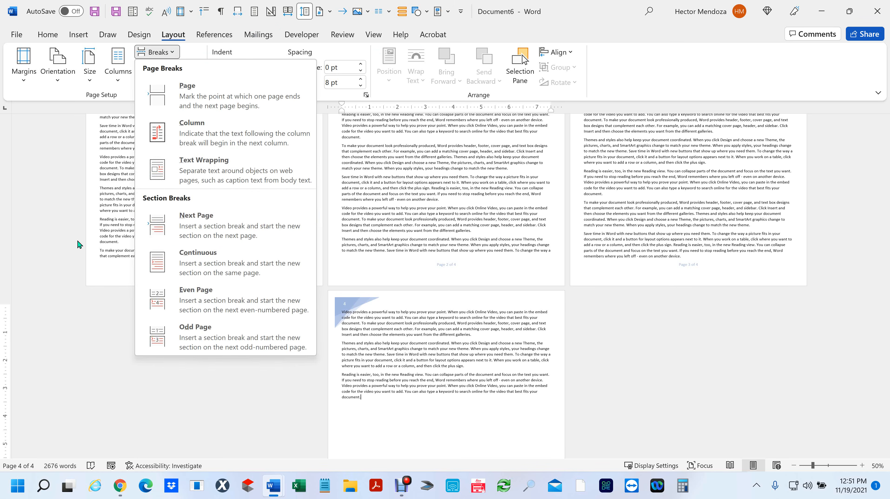
click(173, 233)
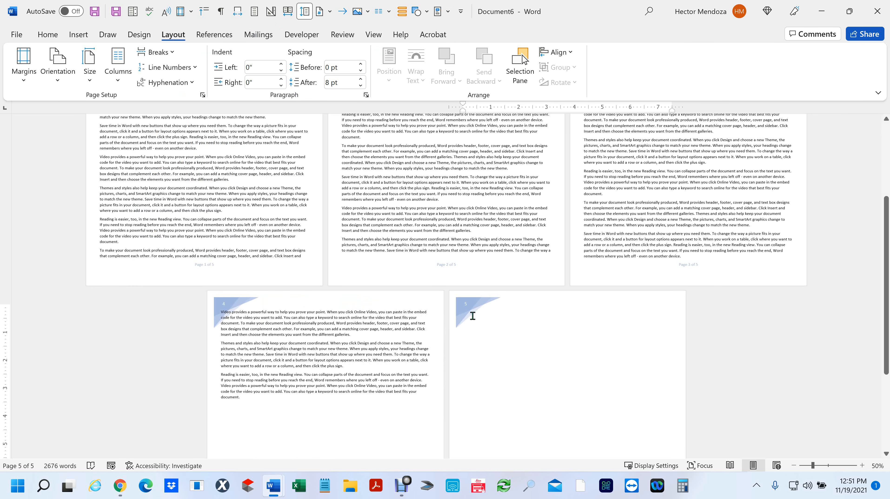
scroll(515, 318, up, 1)
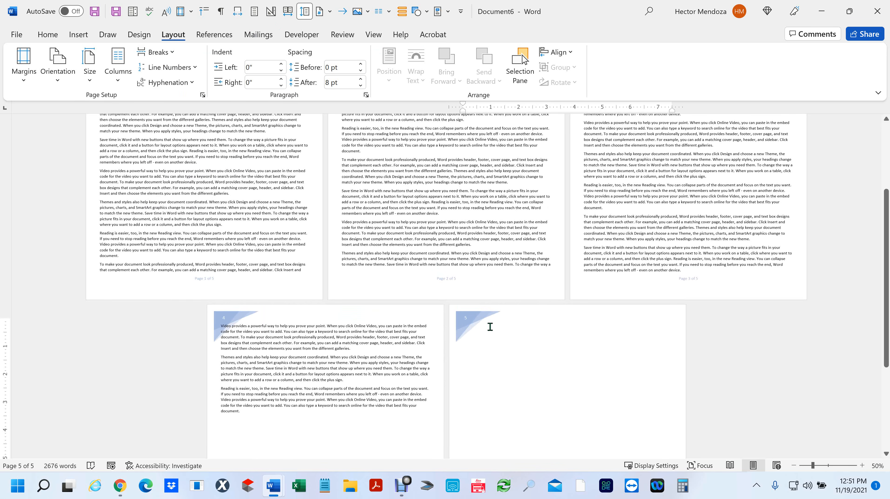
- Open the page 5 header, try Remove Header, and select its blue graphic
double_click(476, 322)
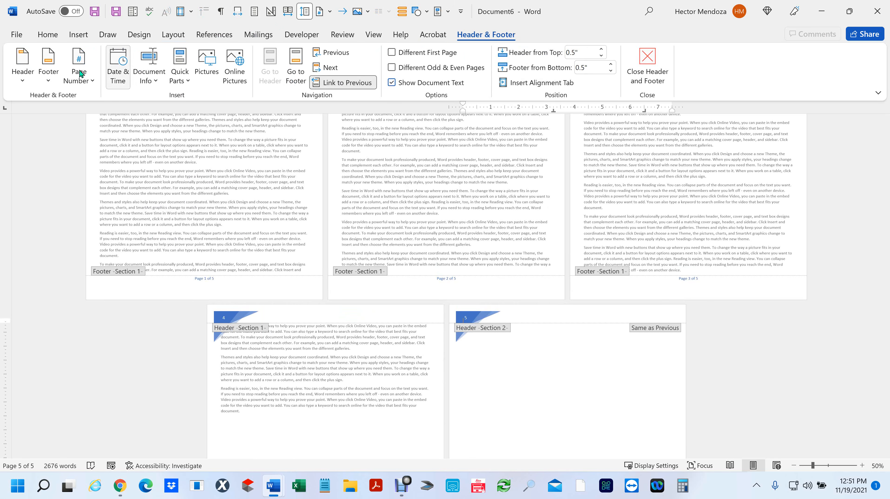
click(23, 81)
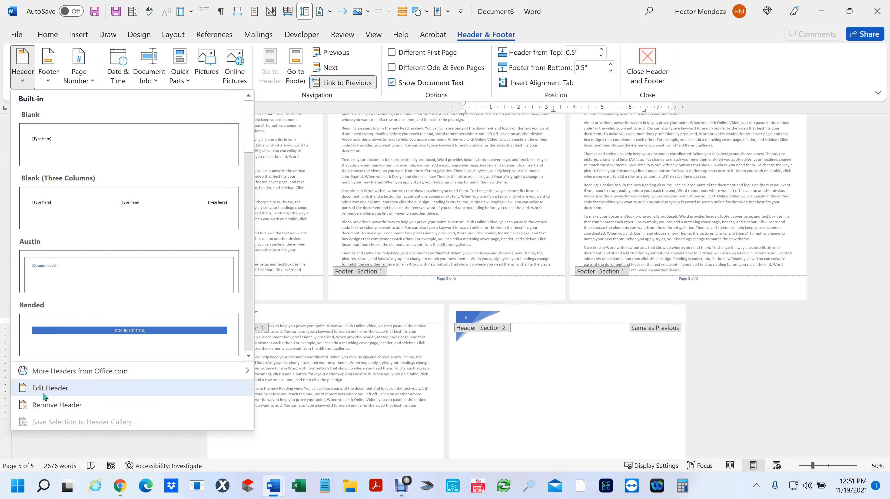
click(58, 405)
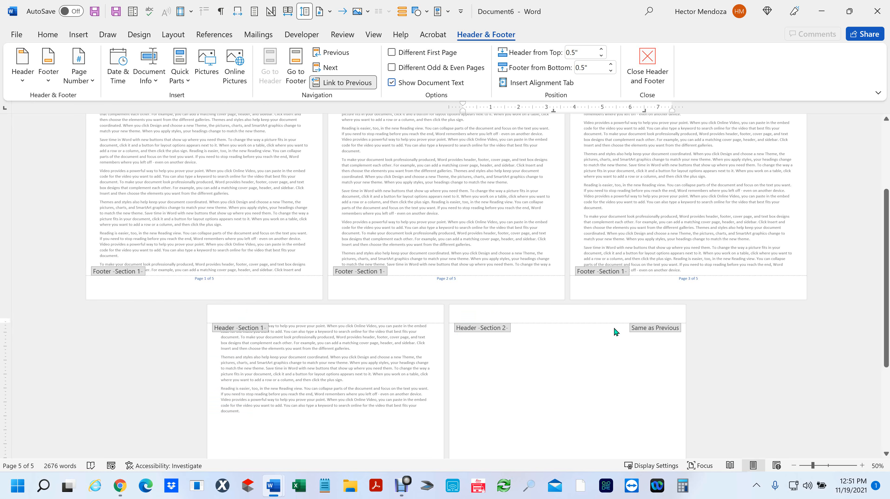
scroll(616, 331, up, 5)
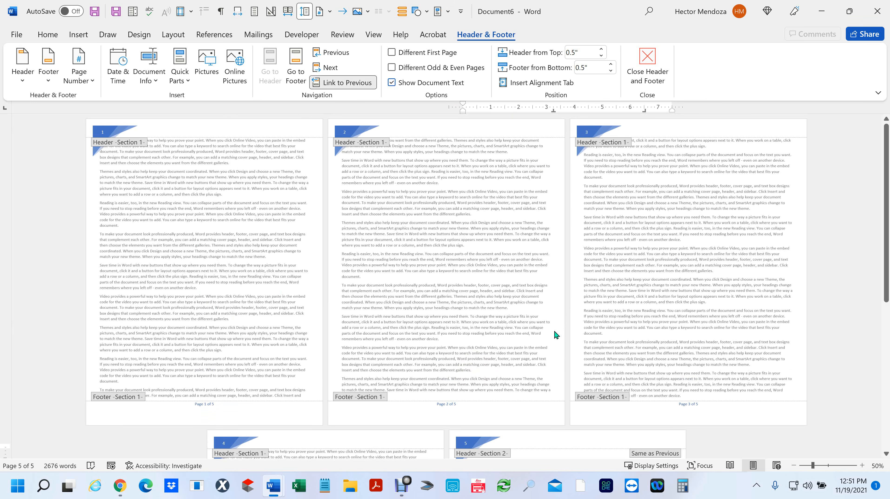
scroll(505, 373, down, 3)
click(477, 376)
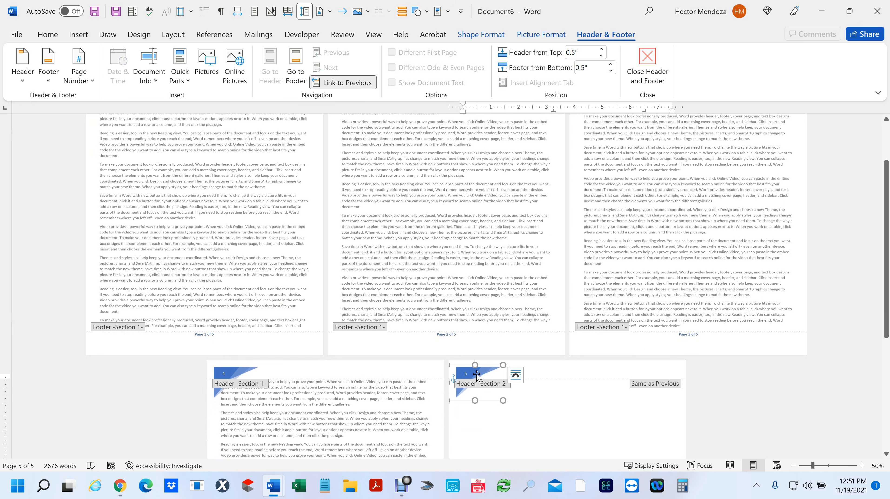
click(529, 390)
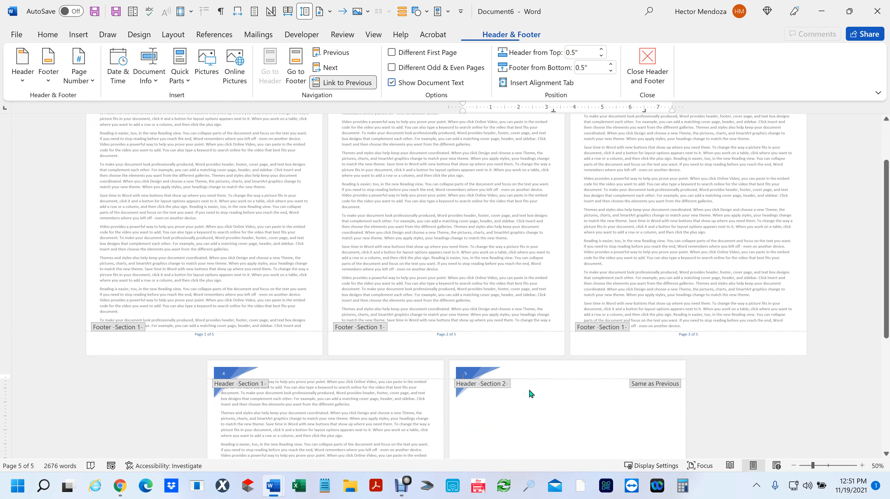
click(477, 370)
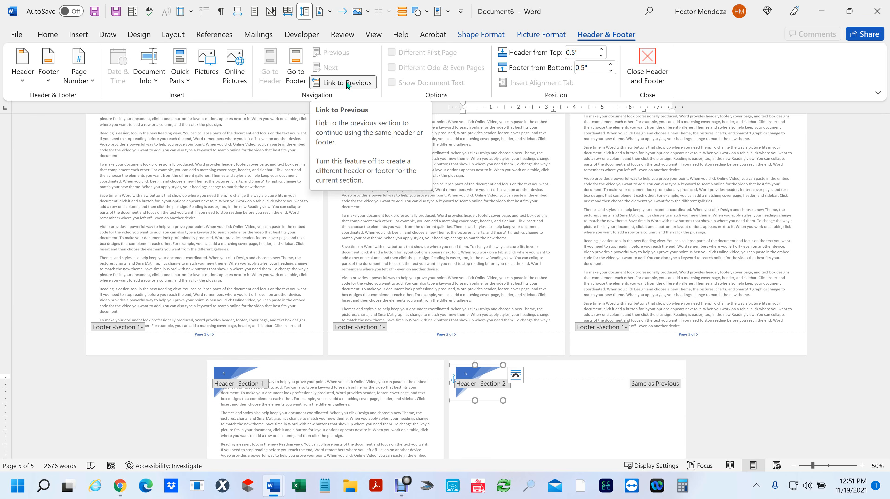
- Turn off Link to Previous for the Section 2 header and delete its blue graphic
click(340, 83)
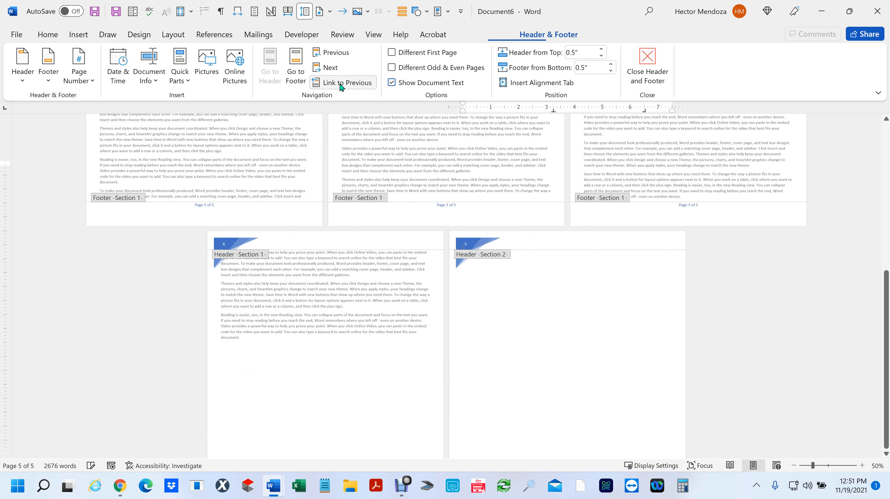
scroll(543, 206, up, 2)
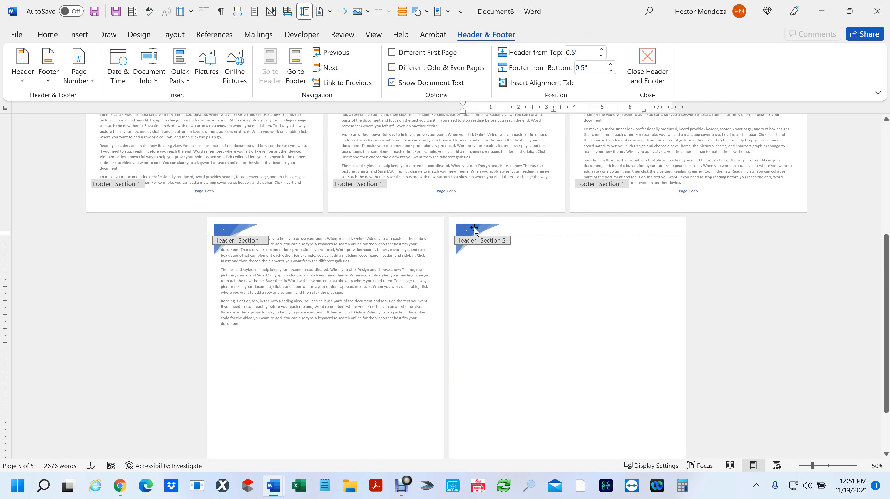
click(471, 228)
key(Delete)
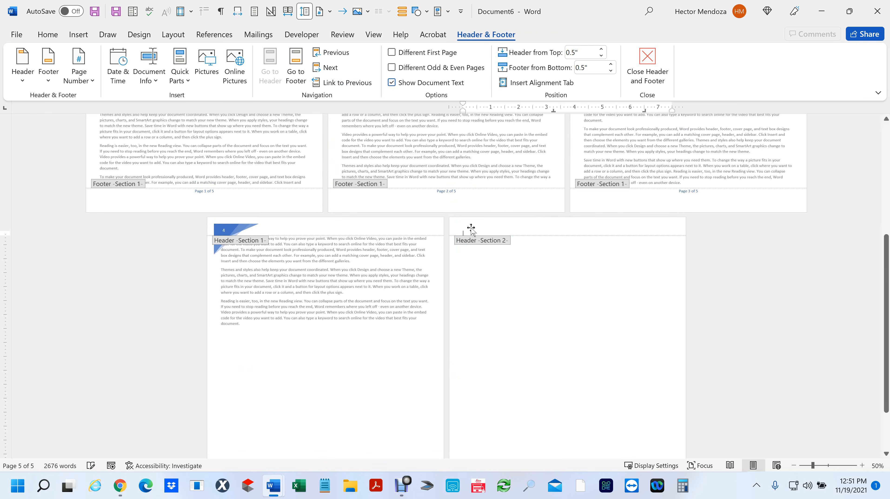
scroll(472, 228, up, 7)
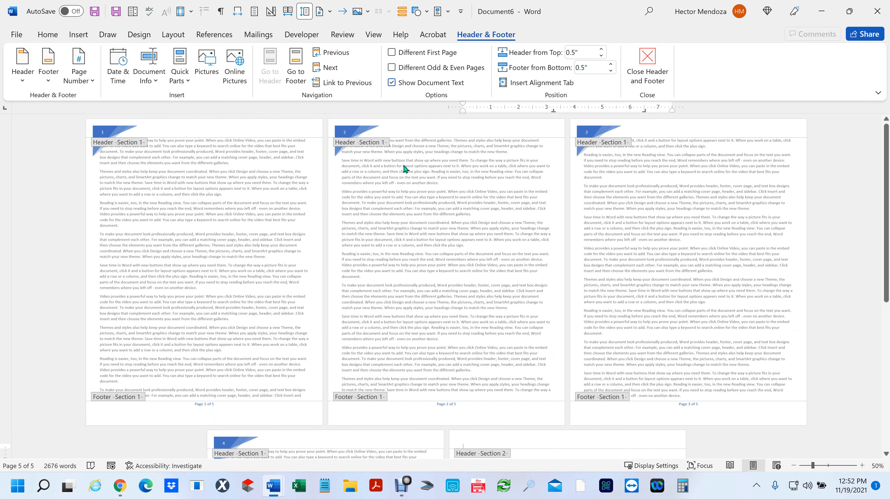
scroll(489, 437, down, 2)
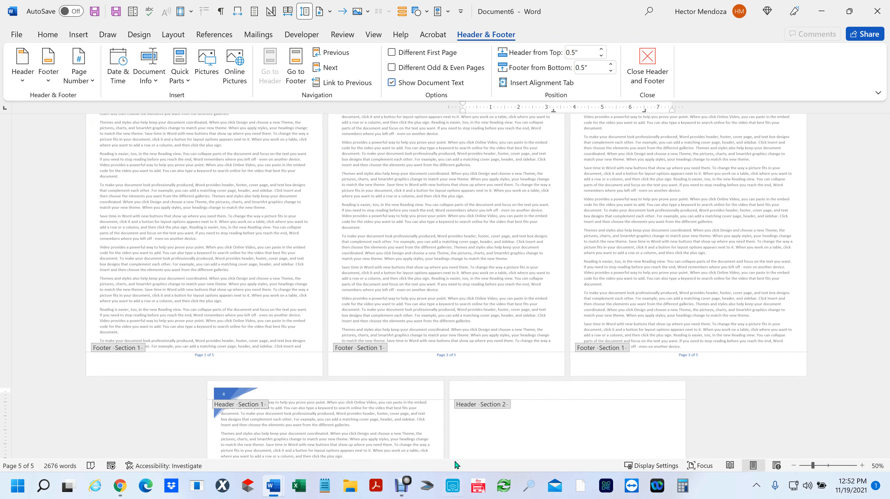
scroll(500, 430, up, 1)
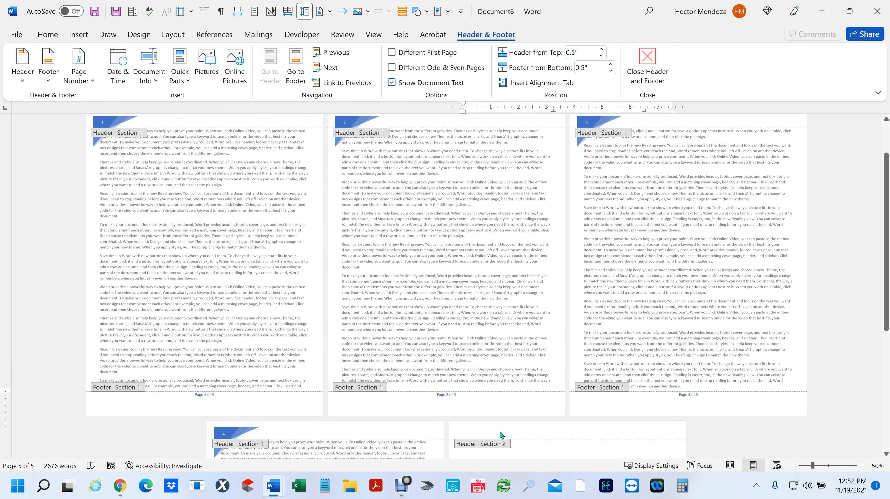
scroll(500, 433, down, 2)
scroll(543, 382, down, 2)
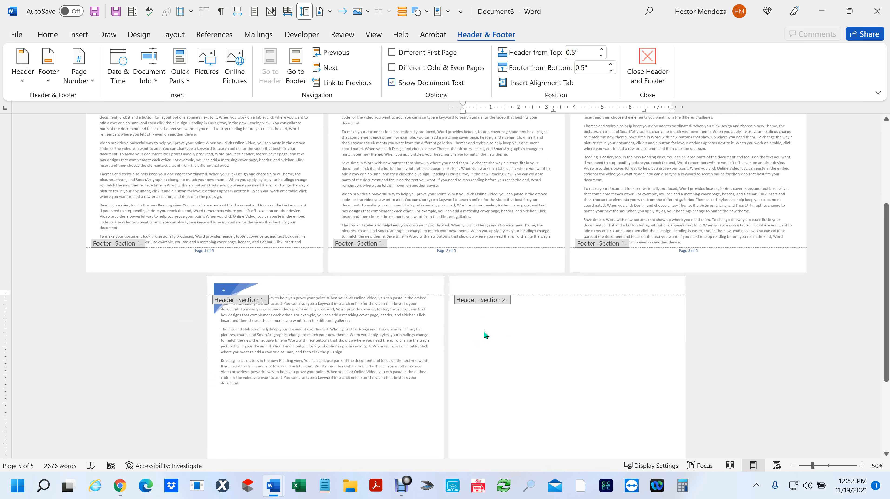
- Close header editing, set the paper size to Legal, and apply the last custom 0.5-inch margins
double_click(484, 319)
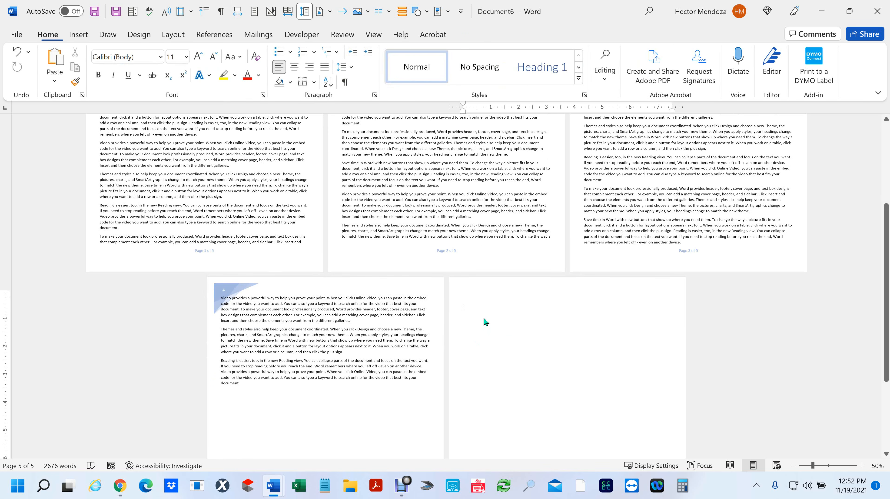
click(170, 36)
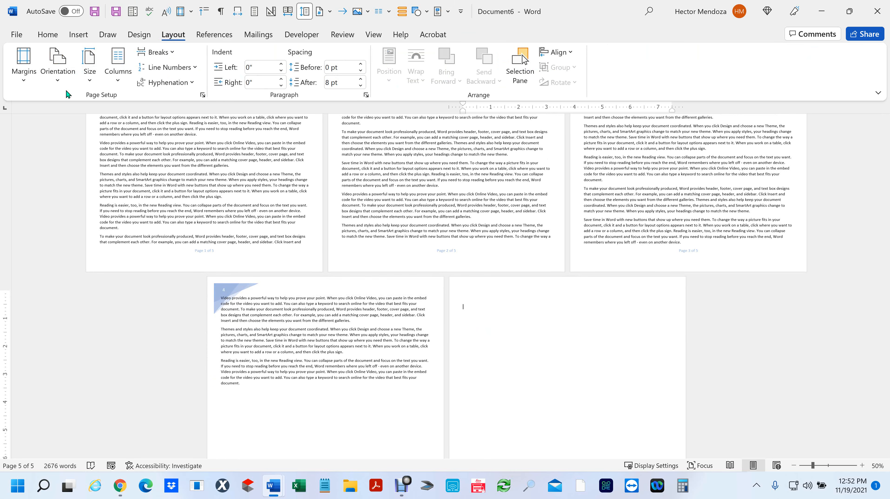
click(89, 68)
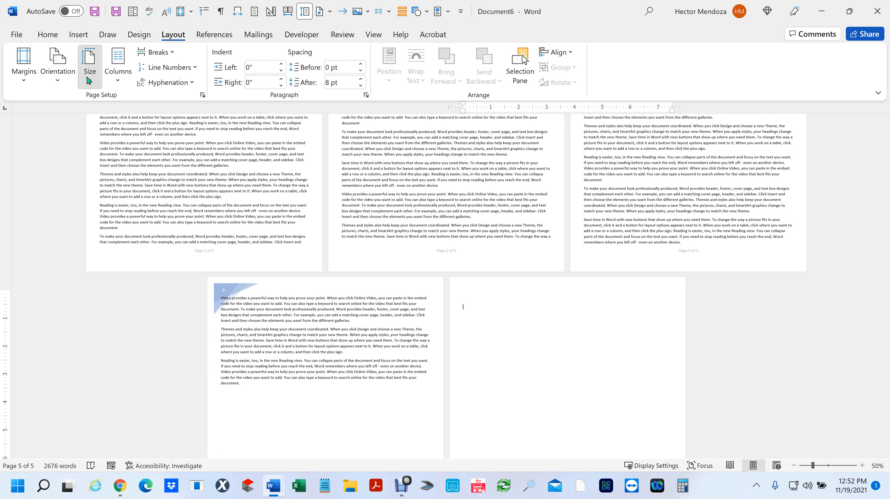
click(147, 146)
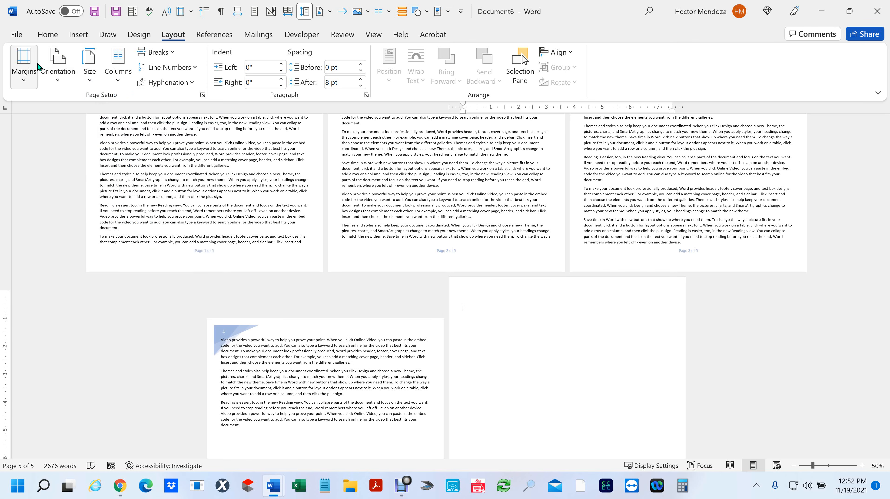
click(25, 72)
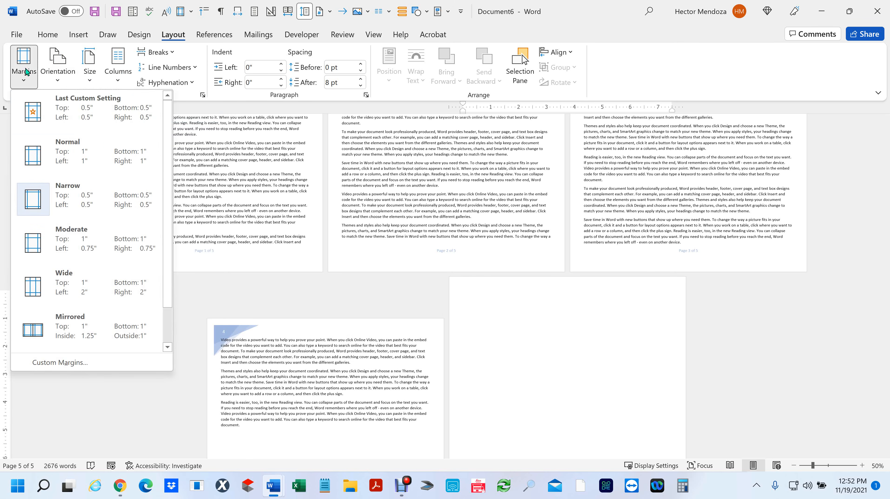
click(61, 116)
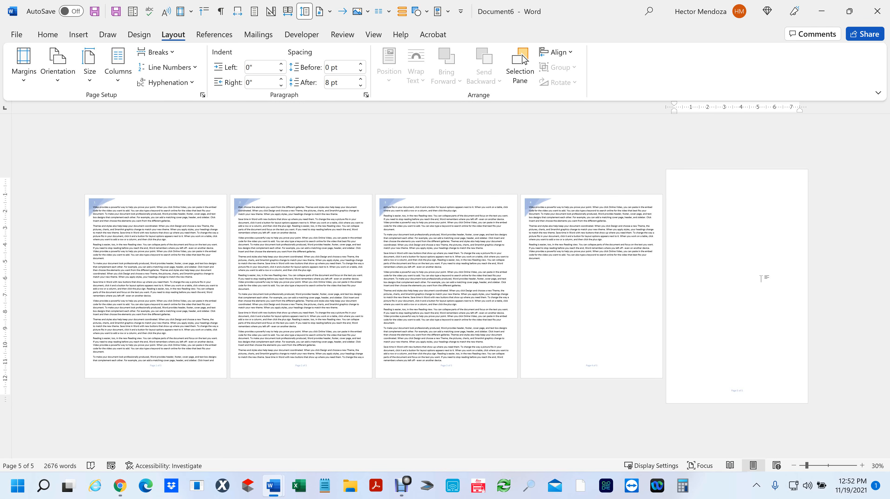
- Insert Second of three Document's text from the Desktop into Section 2
click(78, 34)
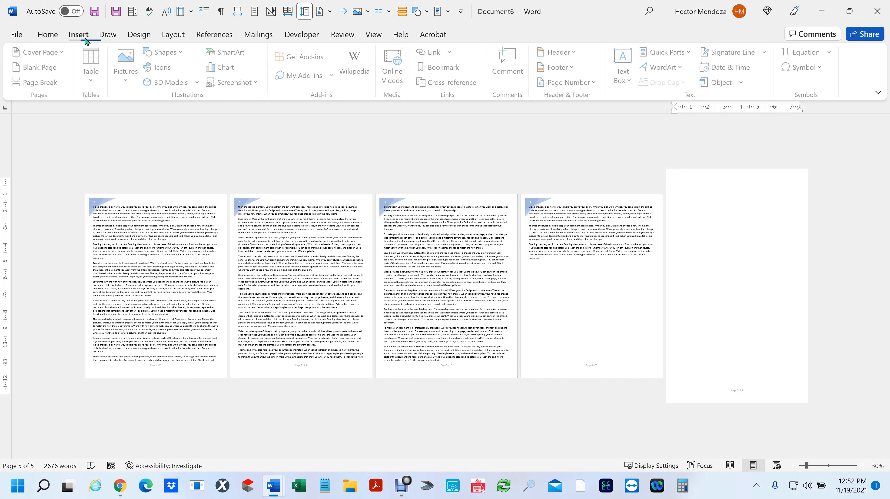
click(742, 83)
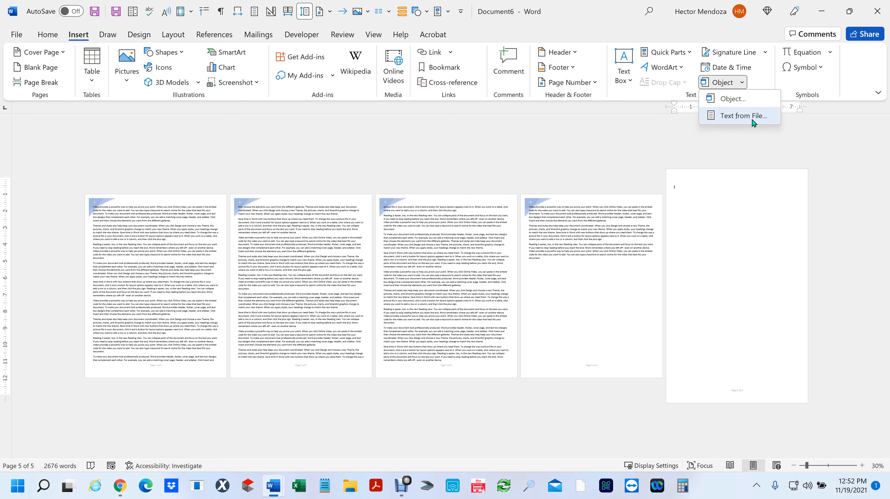
click(746, 120)
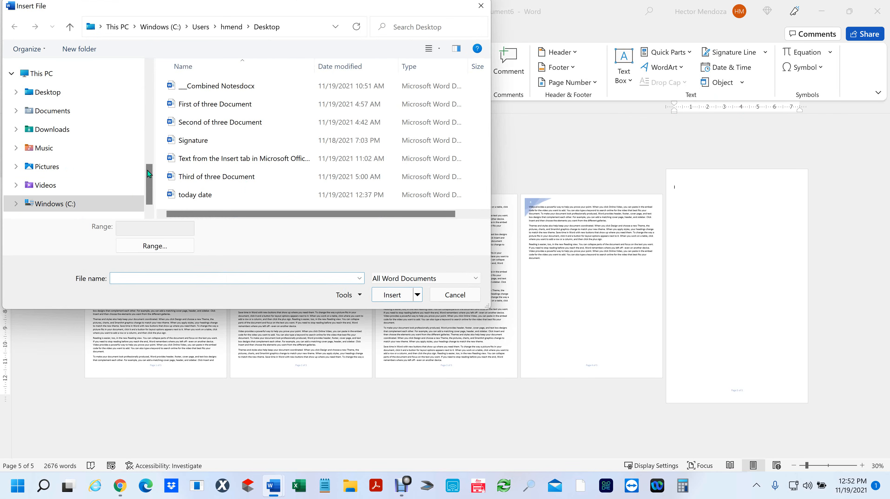
click(52, 93)
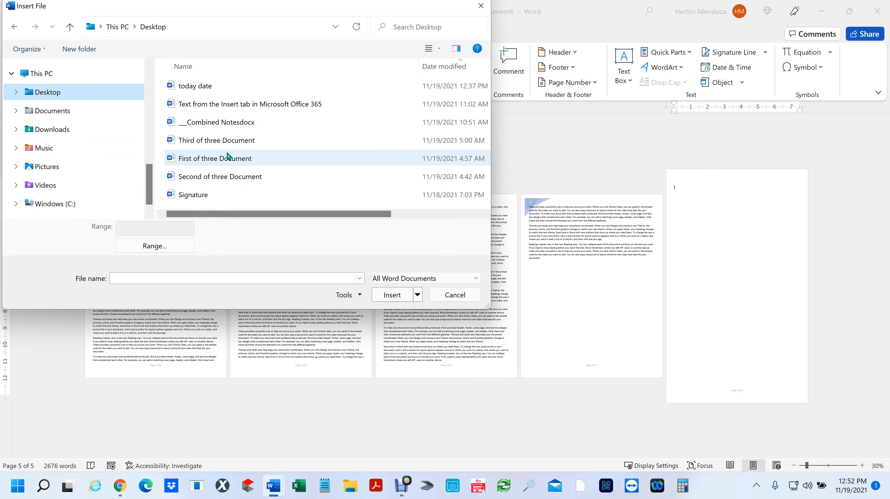
click(206, 177)
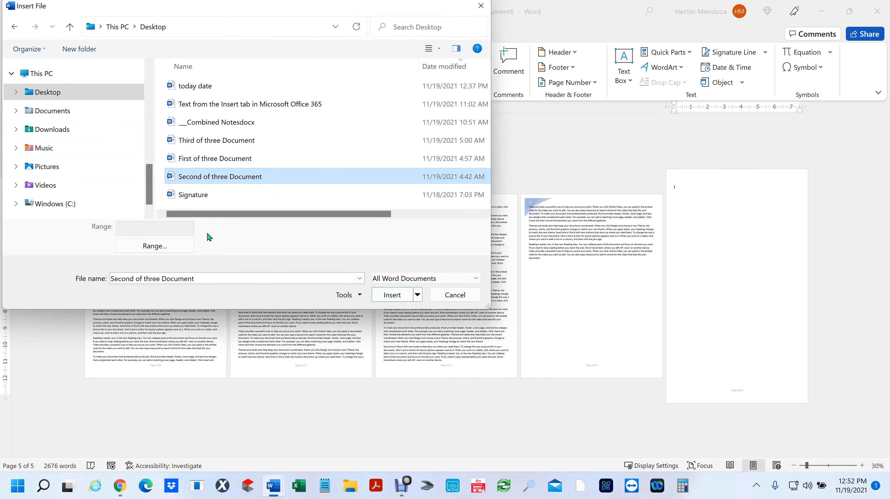
click(393, 295)
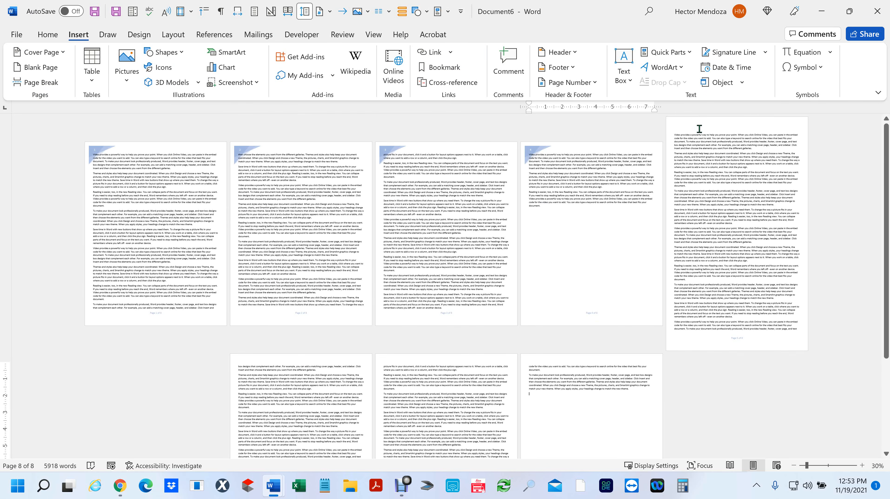
- Move to page 8 and place the cursor after the final paragraph
click(689, 130)
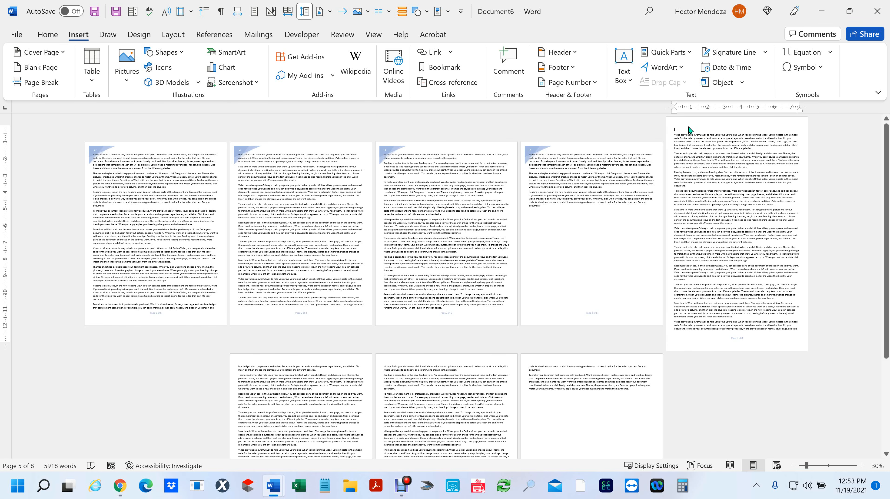
scroll(688, 127, down, 1)
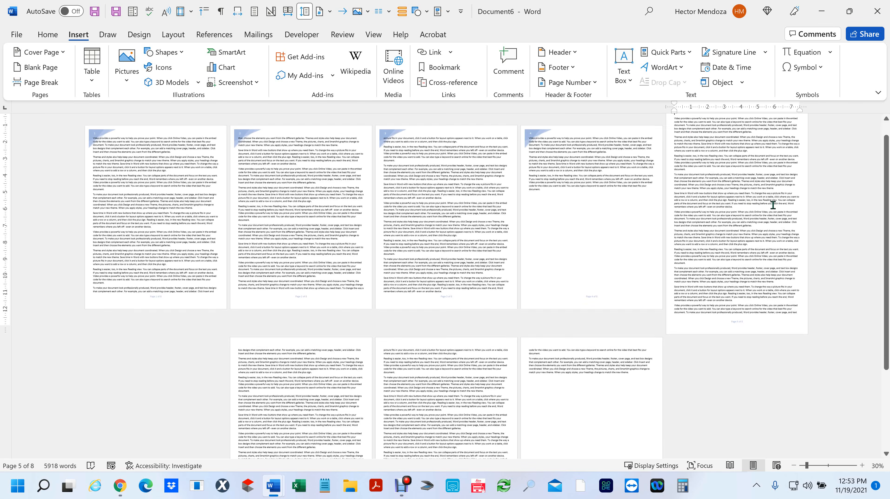
scroll(669, 266, up, 1)
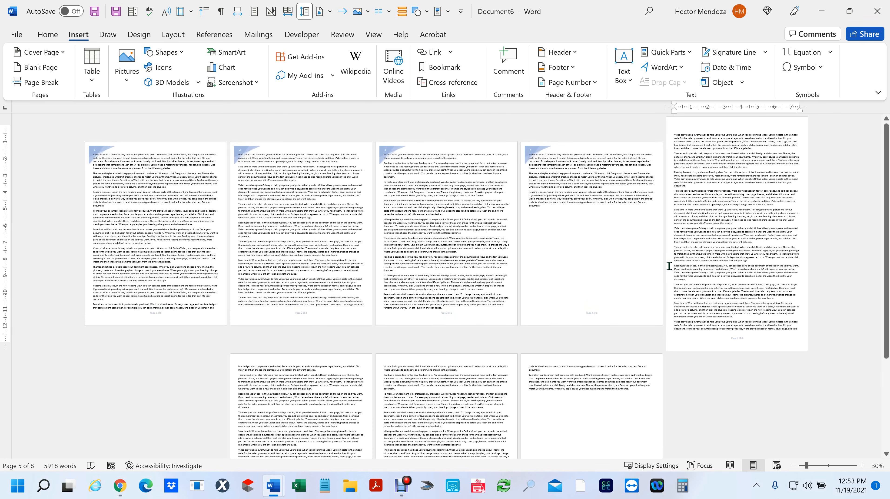
scroll(668, 265, down, 5)
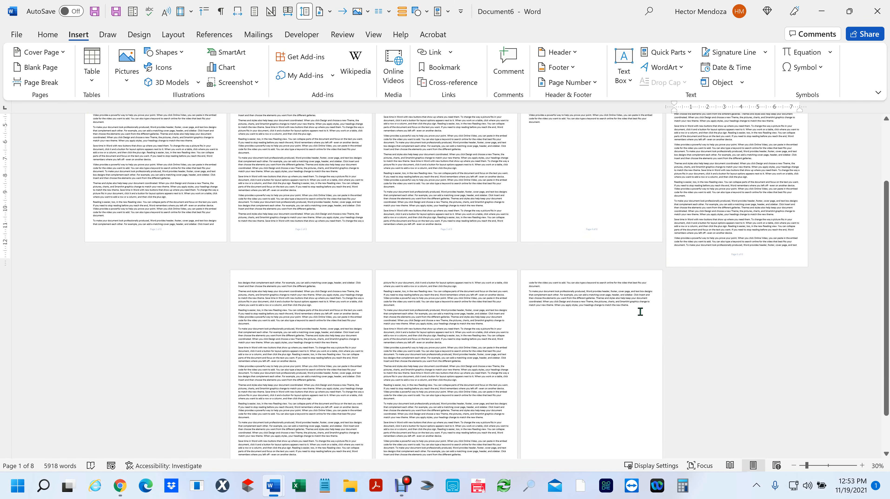
click(640, 308)
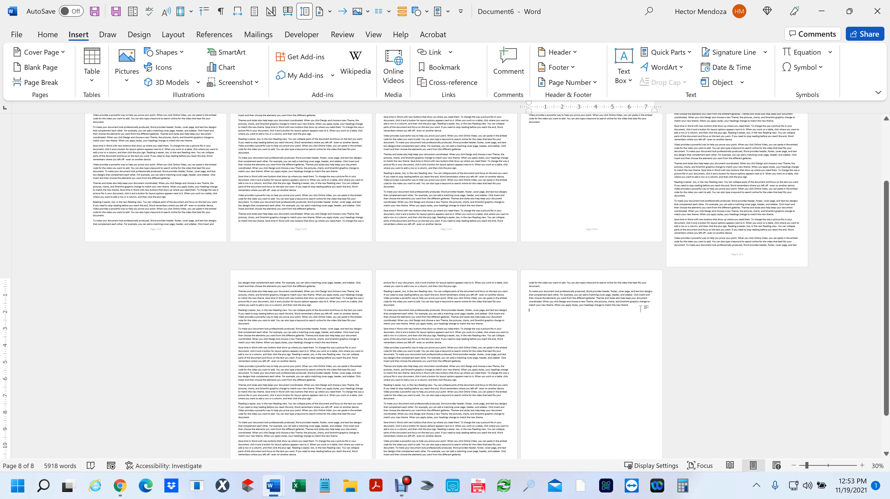
- Add a Next Page section break to begin Section 3 on page 9
click(167, 36)
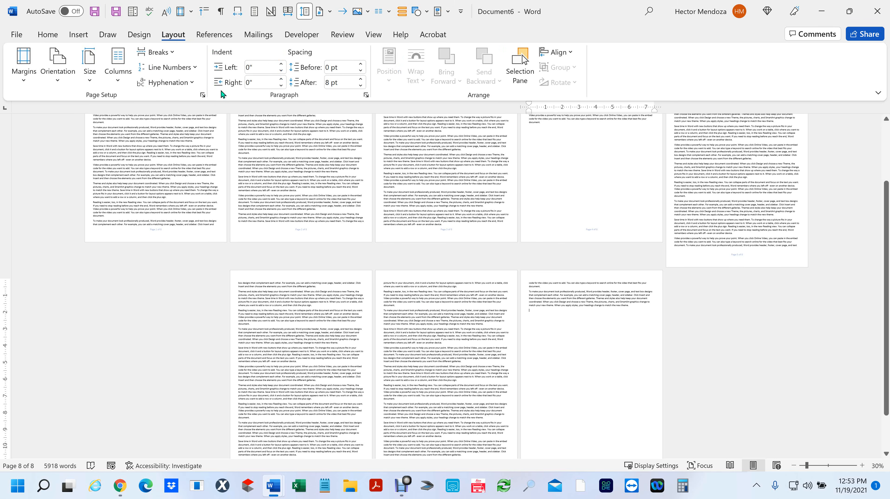
click(171, 52)
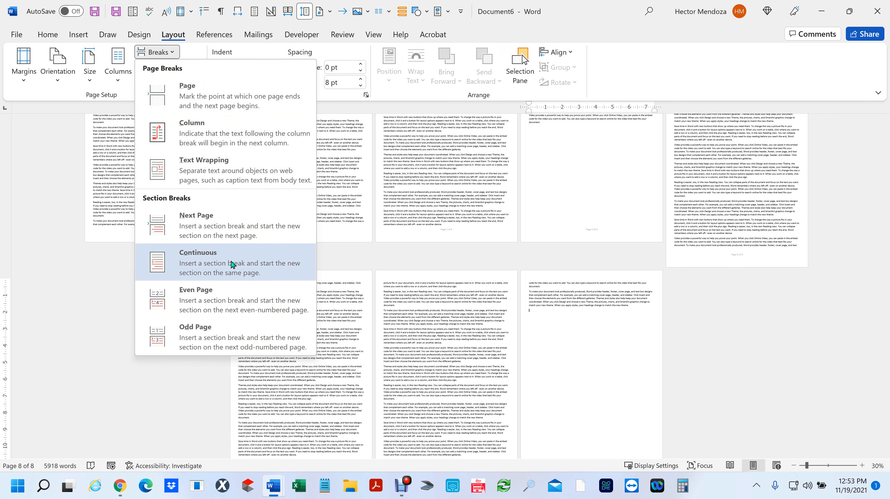
click(212, 228)
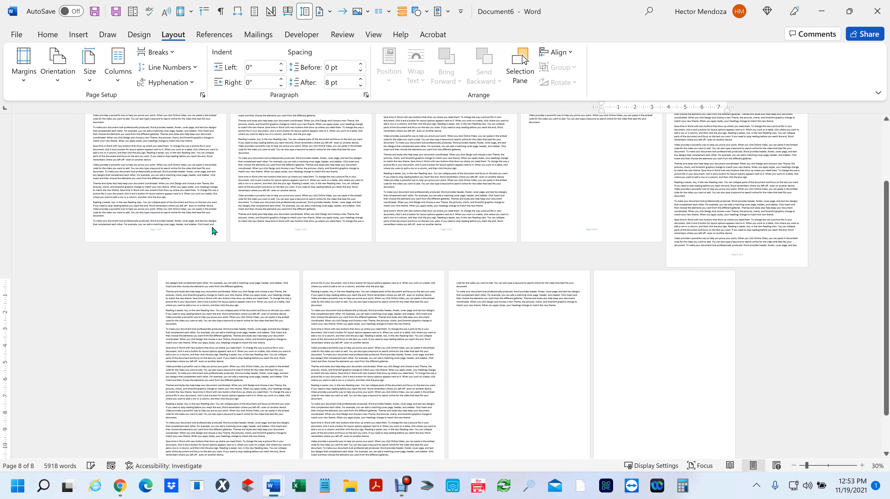
- Open header editing and turn off Link to Previous for the Section 3 header
double_click(611, 280)
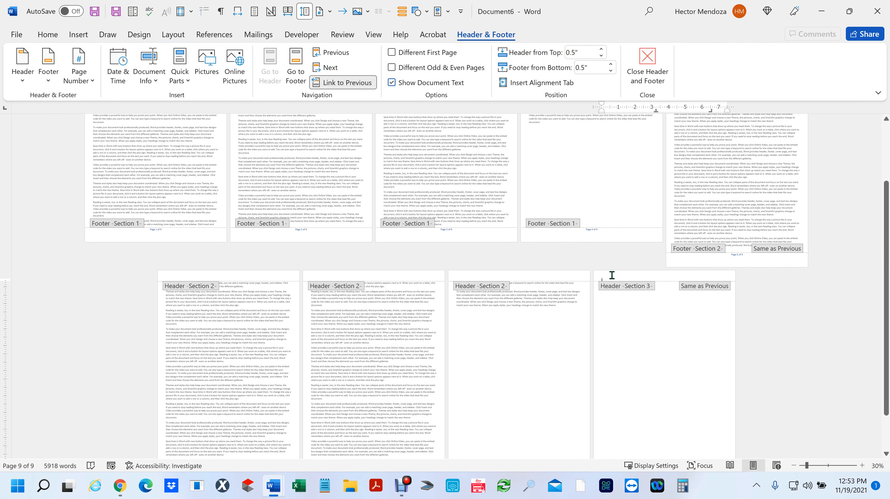
click(29, 83)
click(28, 83)
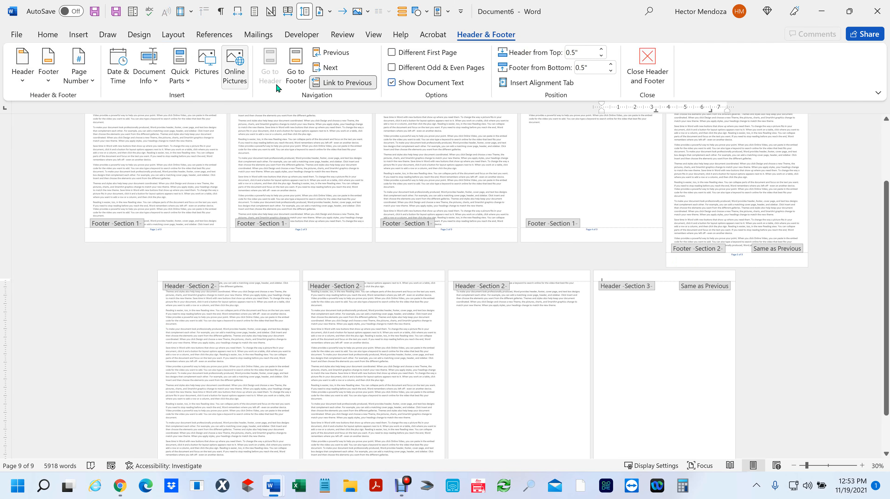
click(328, 84)
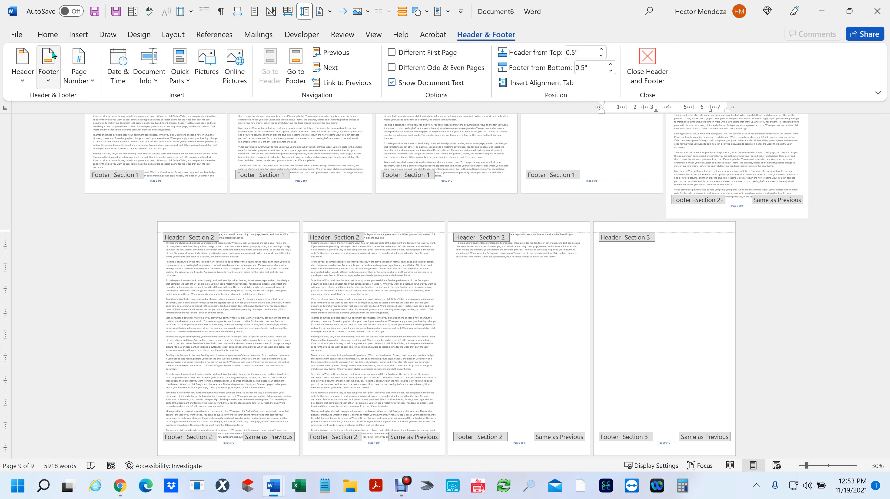
- Set Section 3's paper to a custom 11 × 17 inch size, ignoring the margins warning
click(177, 34)
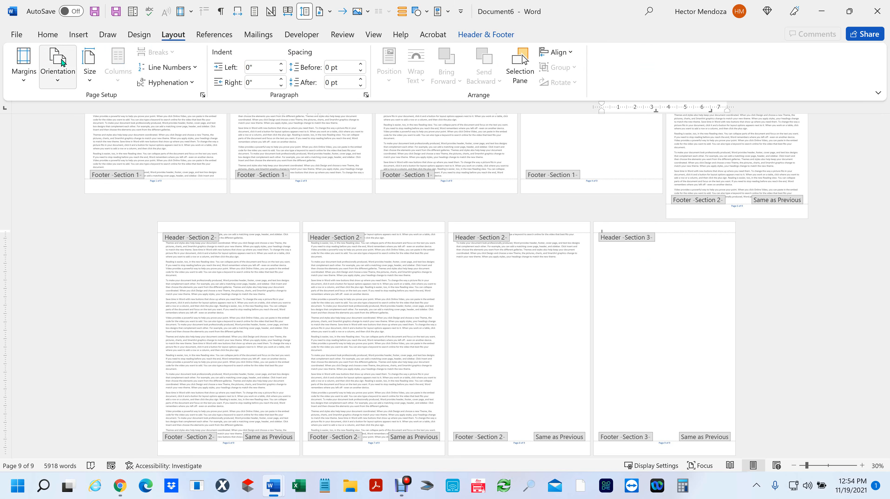
click(89, 68)
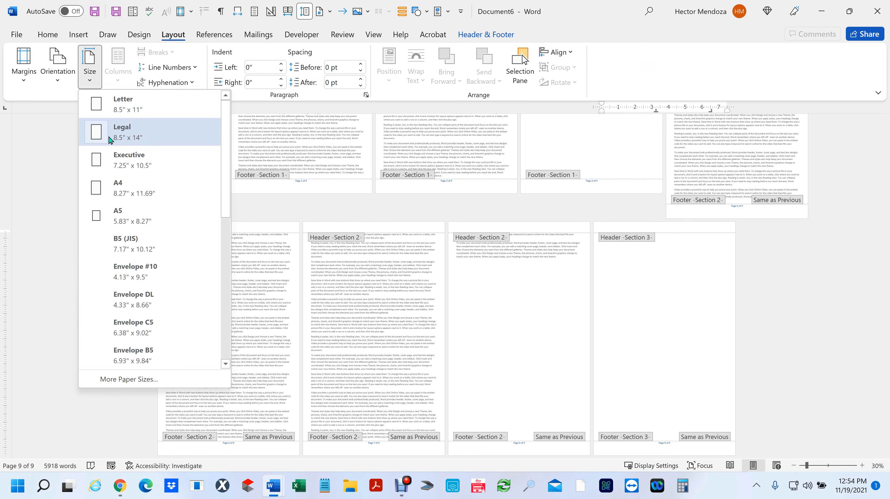
click(127, 379)
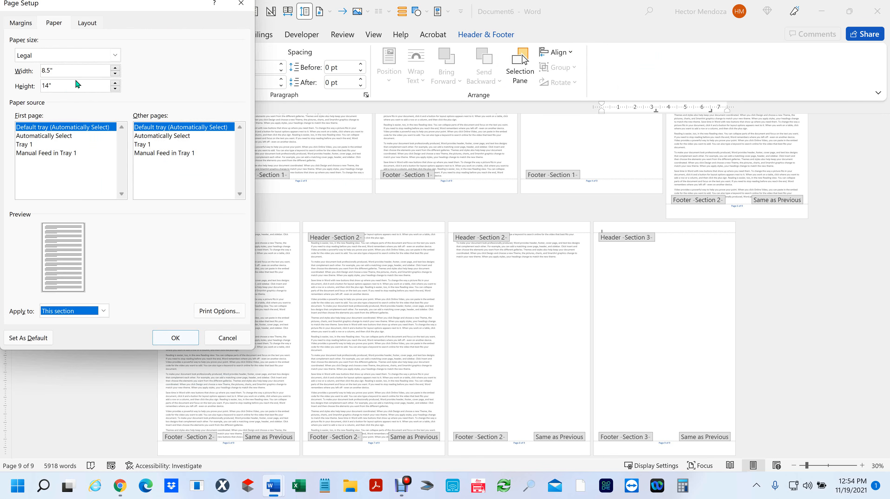
click(72, 73)
drag(72, 73, 34, 80)
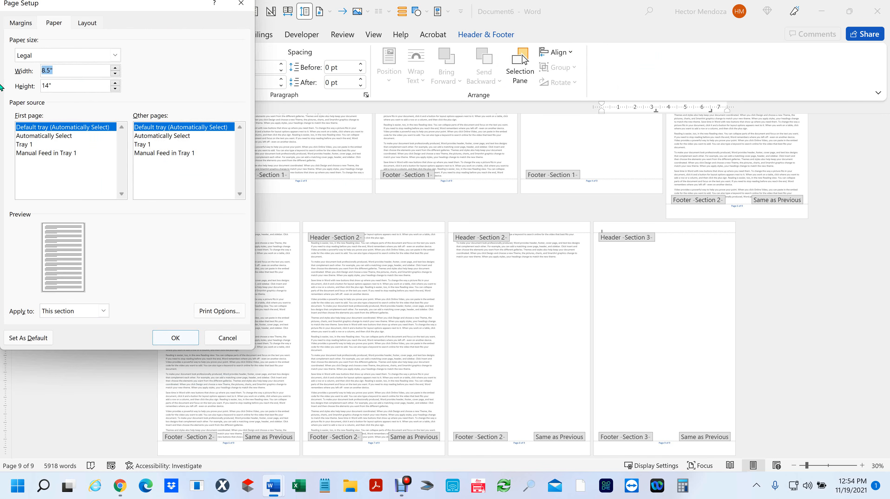
text(11)
key(Tab)
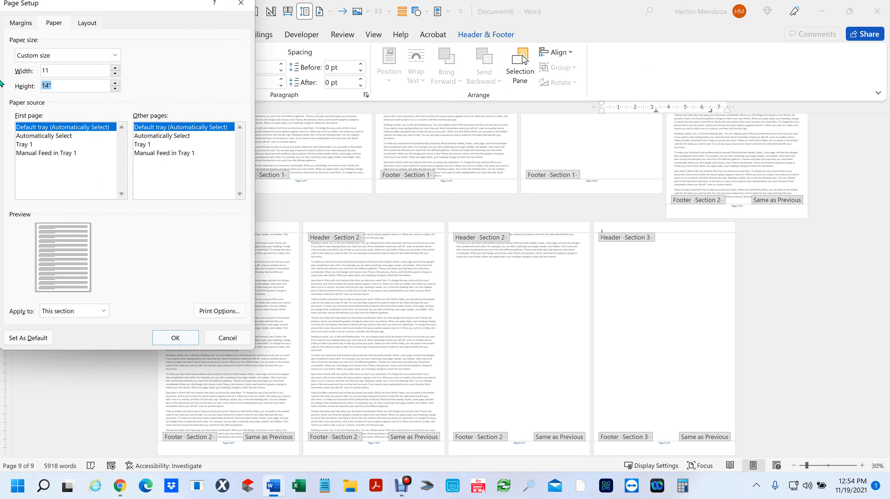
text(17)
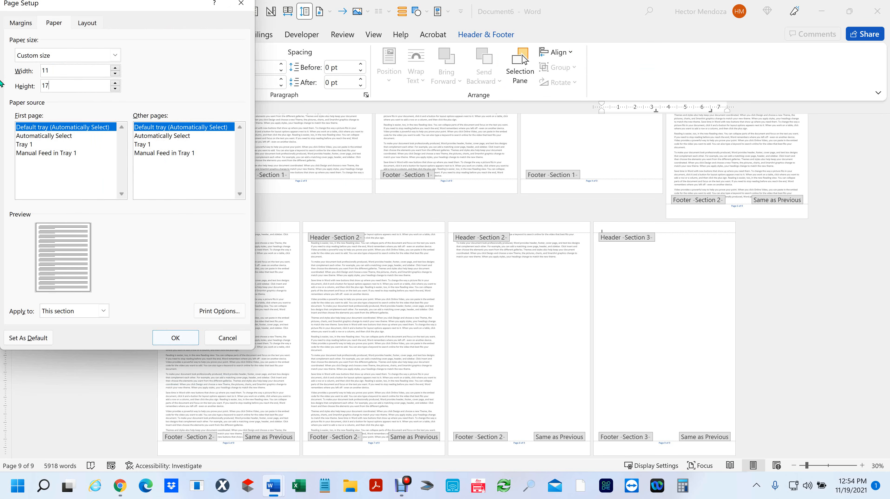
click(170, 336)
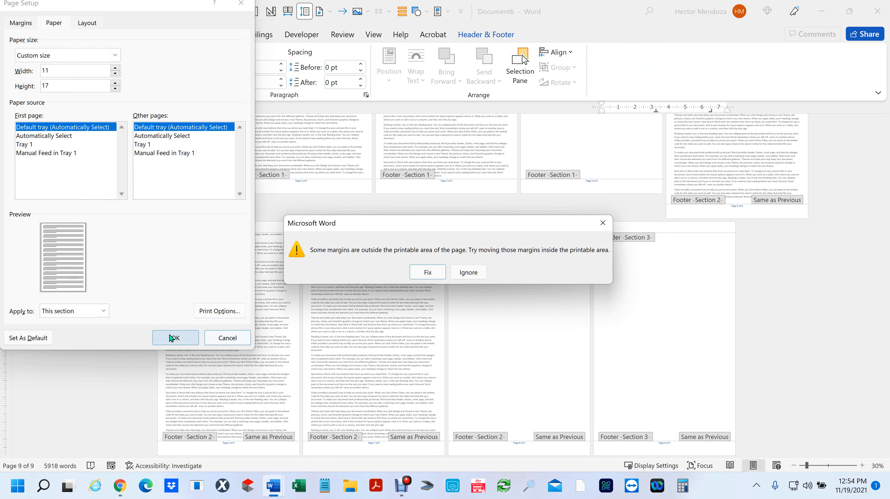
click(477, 271)
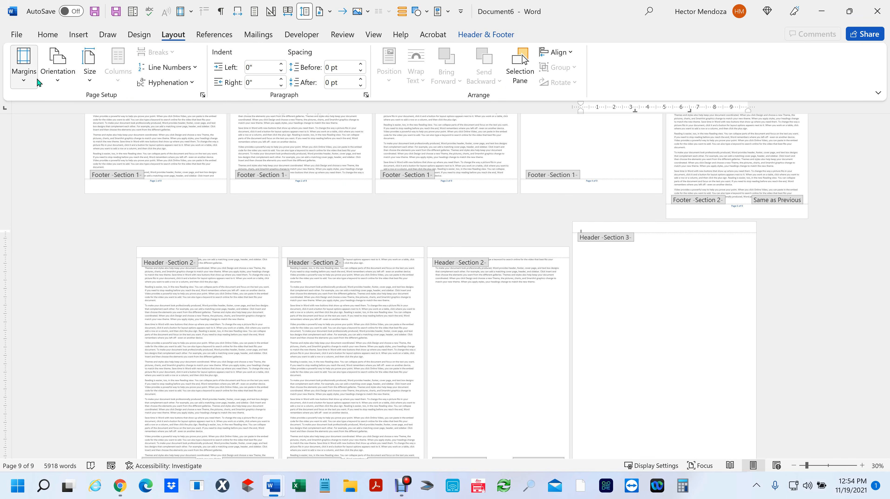
- Give Section 3 margins of 1 inch top/bottom and 2 inches left/right, then exit header editing
click(27, 64)
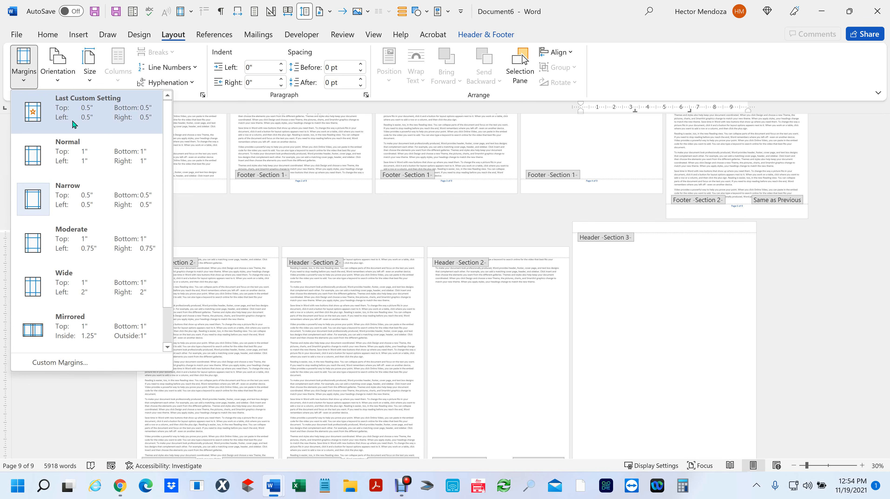
click(66, 361)
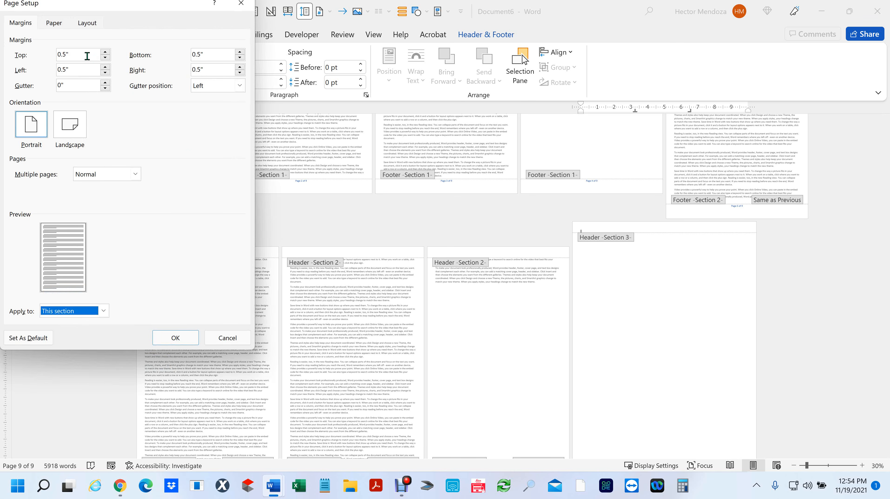
drag(87, 55, 35, 57)
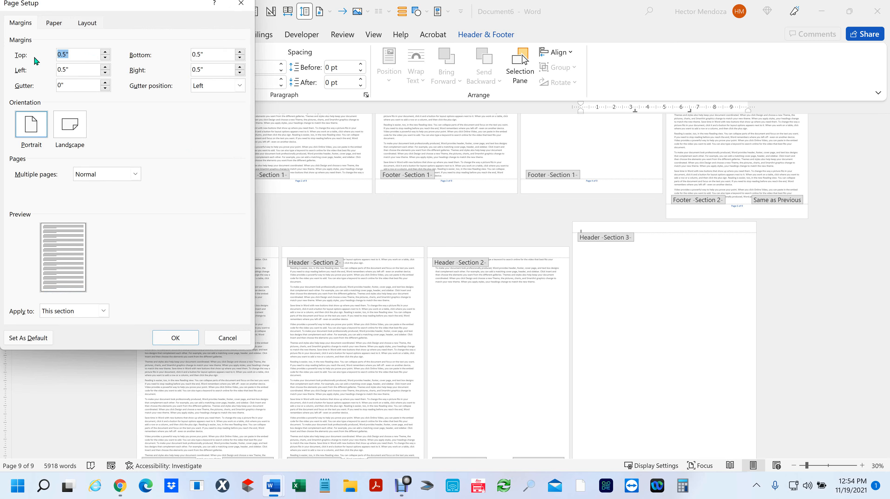
text(1)
key(Tab)
text(1)
key(Tab)
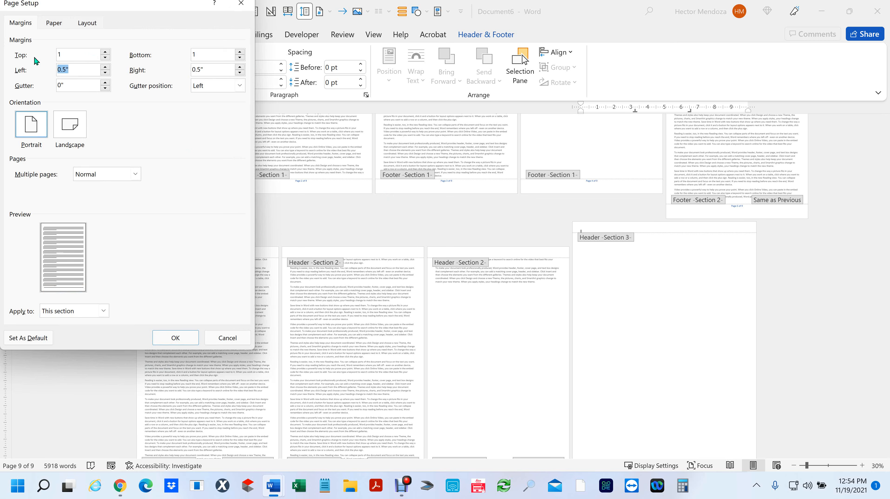
text(2)
key(Tab)
text(2)
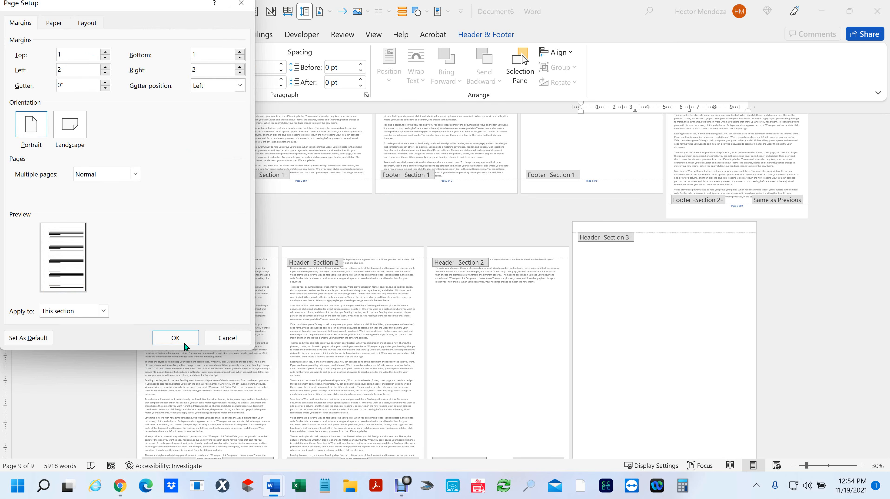
click(170, 338)
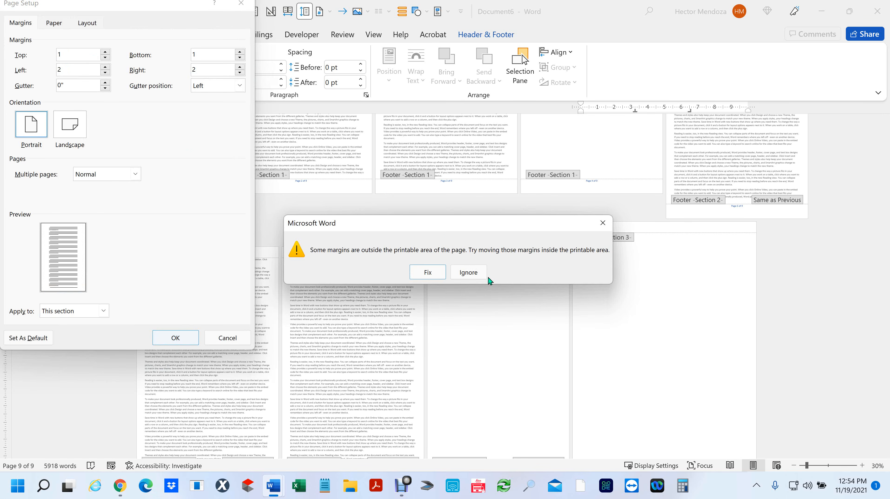
click(462, 278)
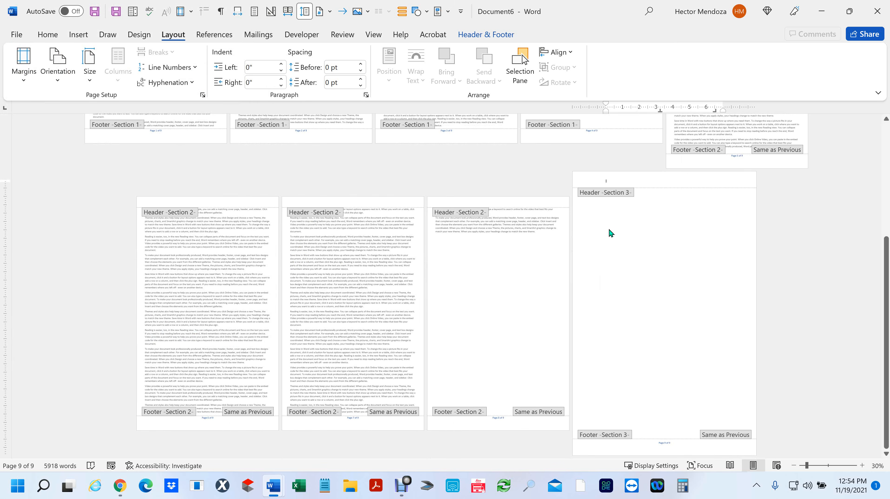
double_click(604, 224)
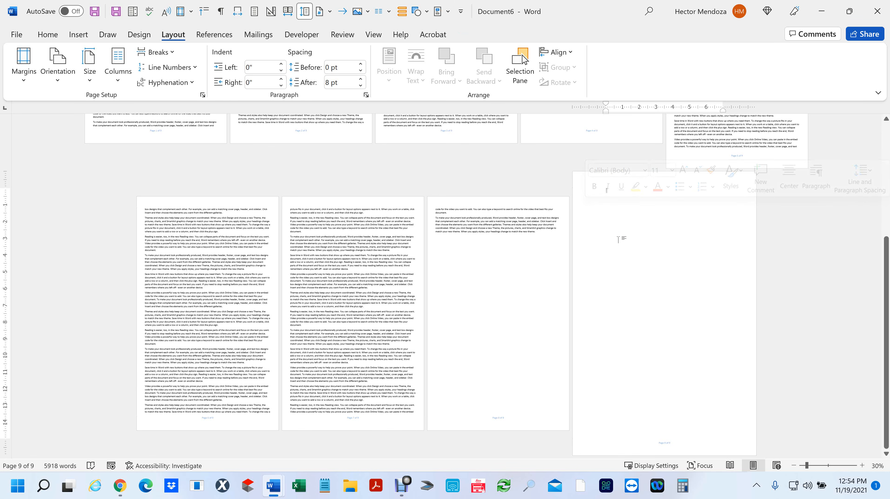
- Insert Second of three Document's text on the empty page 9, reaching 11 pages and 9160 words
key(BackSpace)
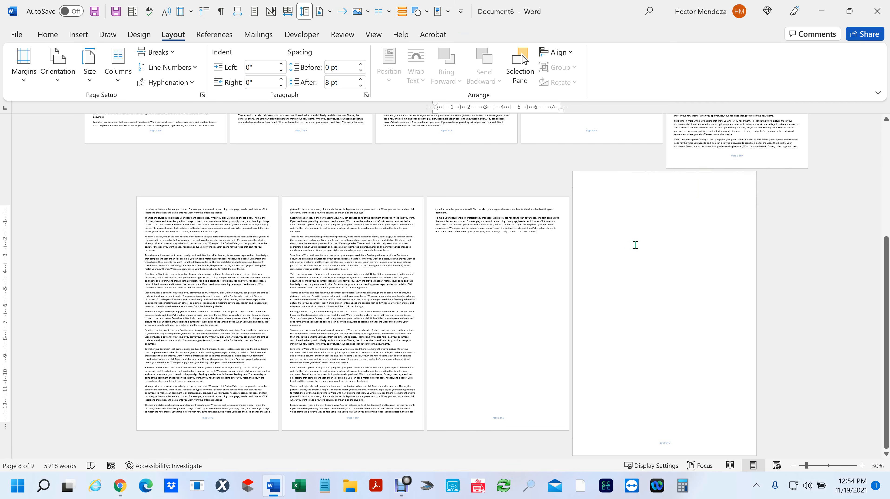
click(635, 245)
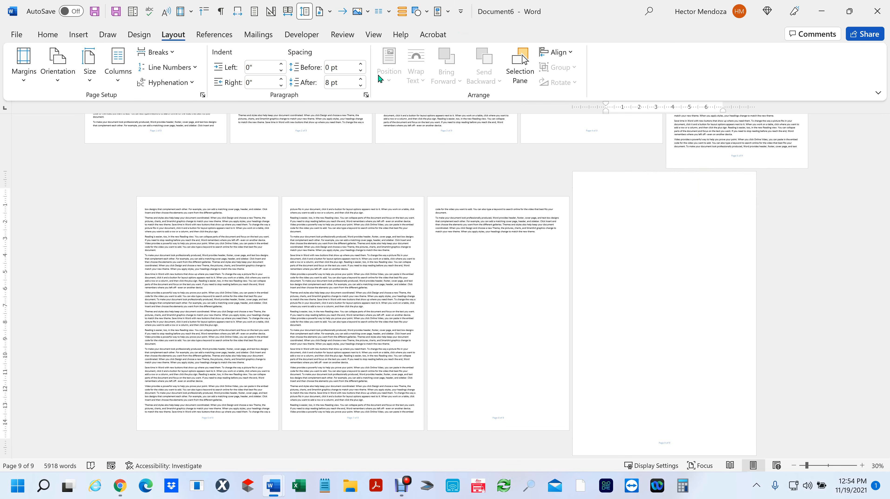
click(78, 34)
click(742, 82)
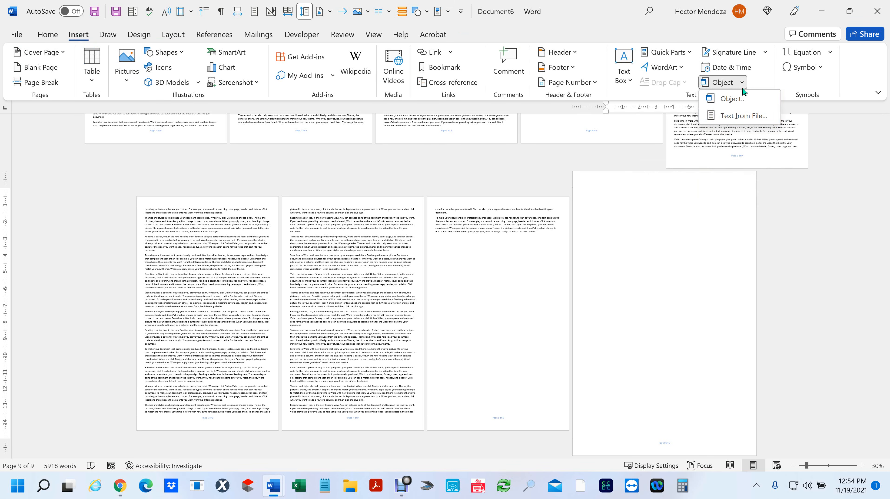
click(735, 115)
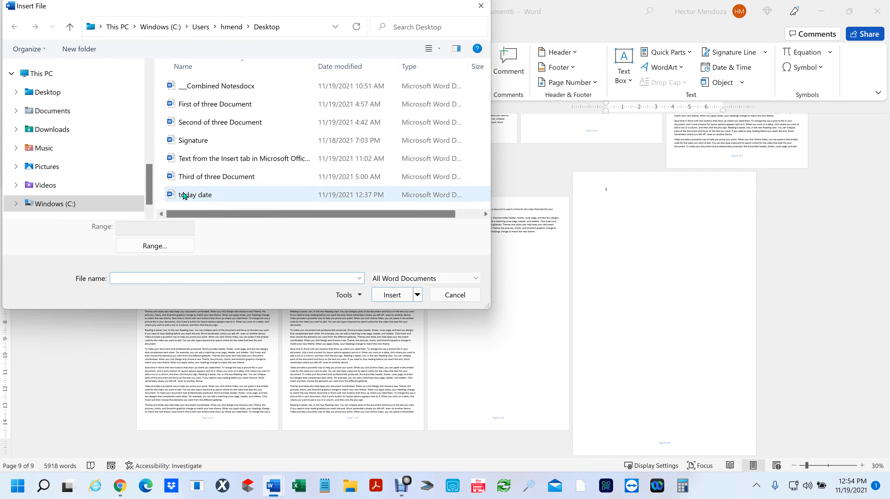
click(53, 93)
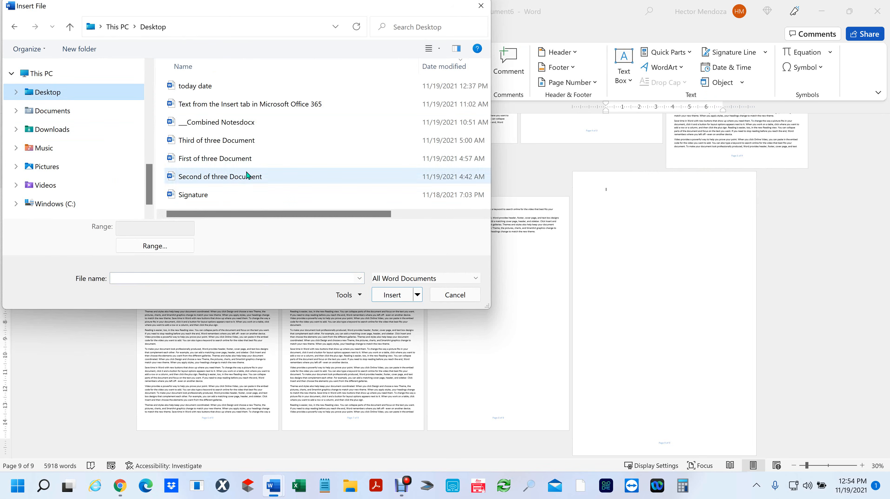
click(218, 183)
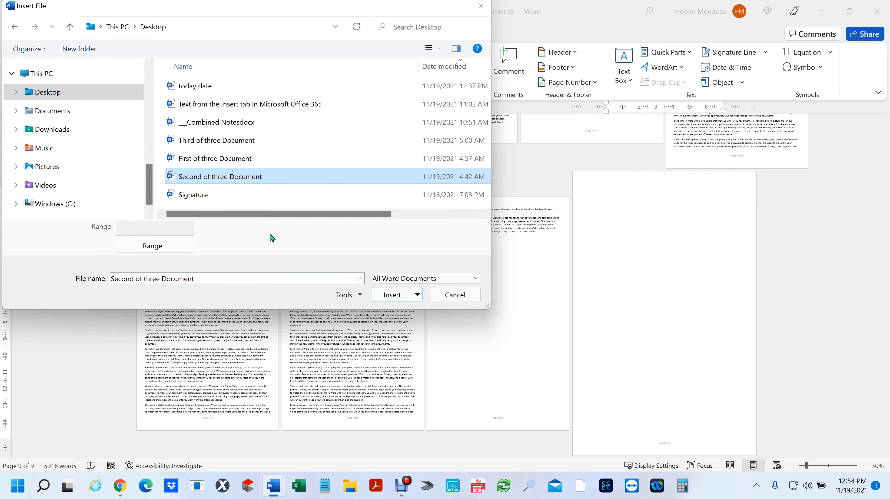
click(400, 296)
scroll(703, 262, up, 5)
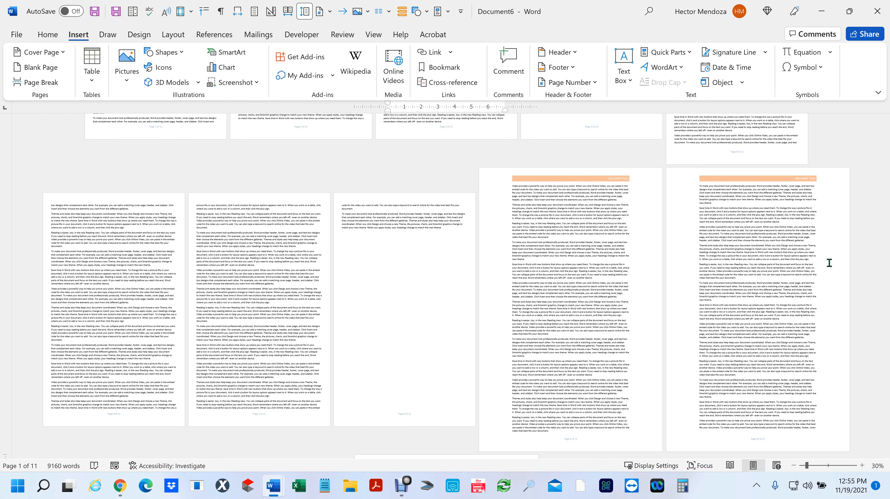
scroll(693, 292, up, 5)
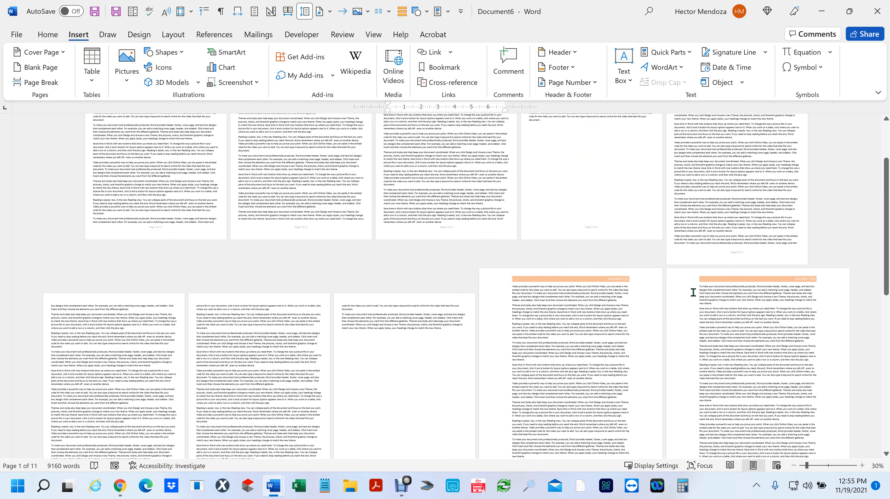
scroll(683, 303, up, 3)
scroll(683, 303, down, 3)
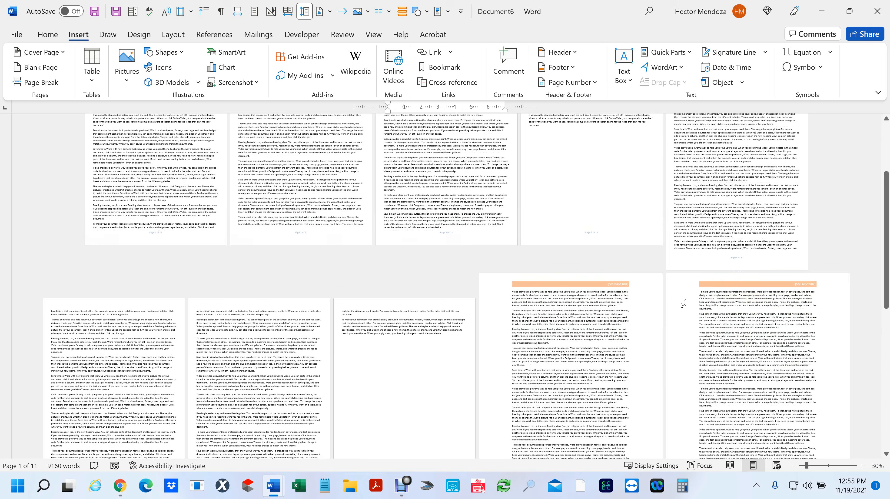
scroll(683, 302, down, 4)
- Reopen the Text from File dialog and cancel without inserting anything
click(747, 79)
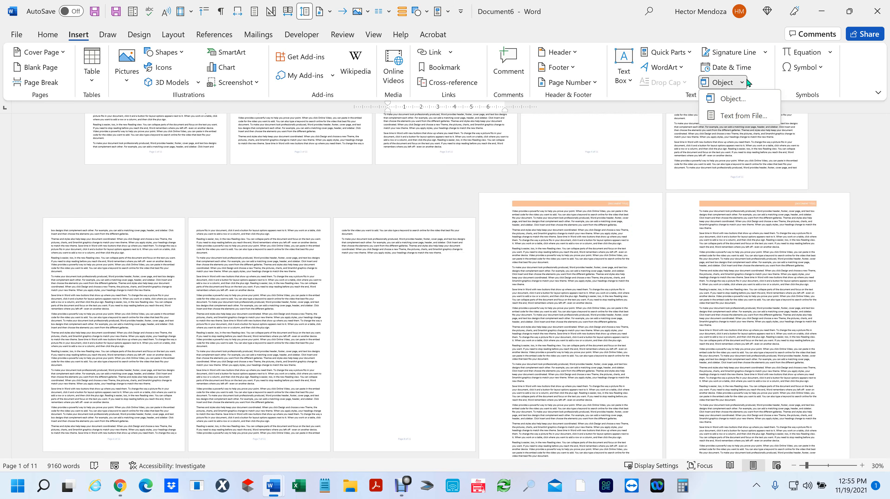
click(745, 118)
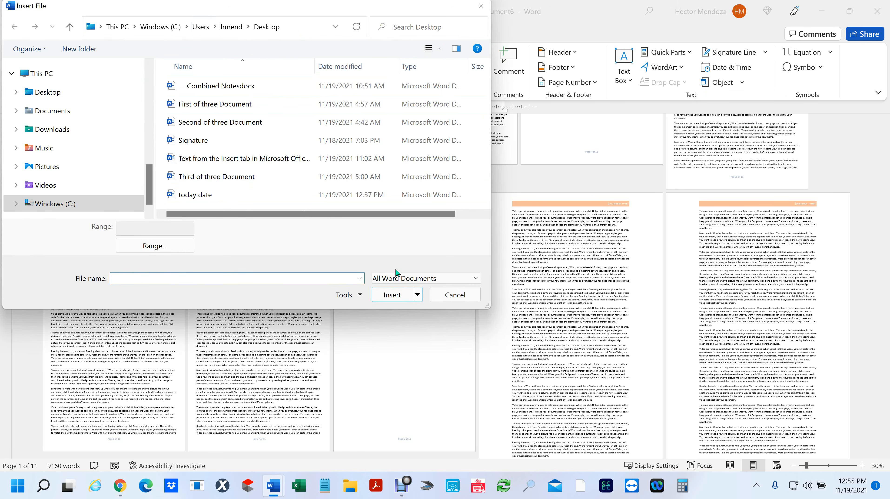
click(455, 295)
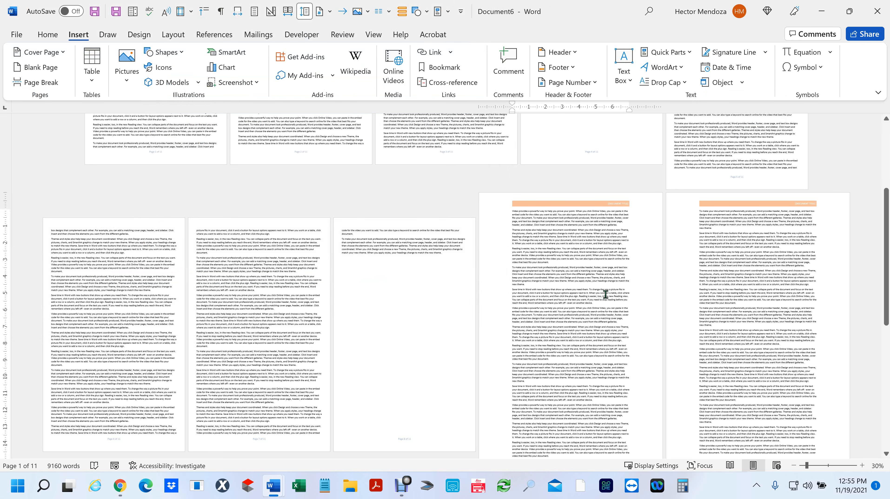
- Close Document6 and Document5 without saving changes
click(877, 11)
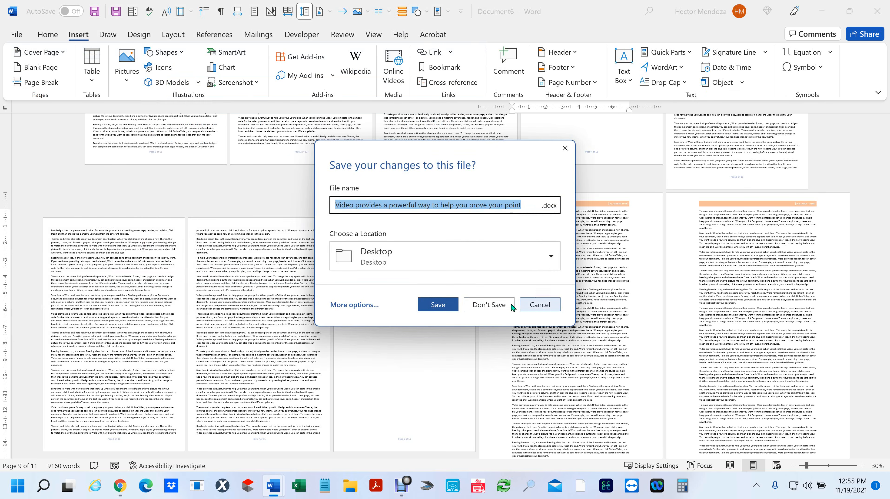
click(496, 310)
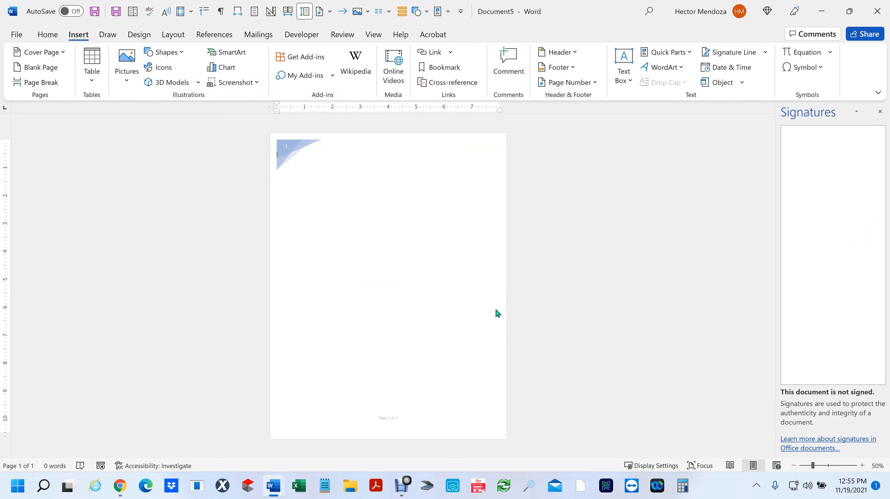
click(877, 11)
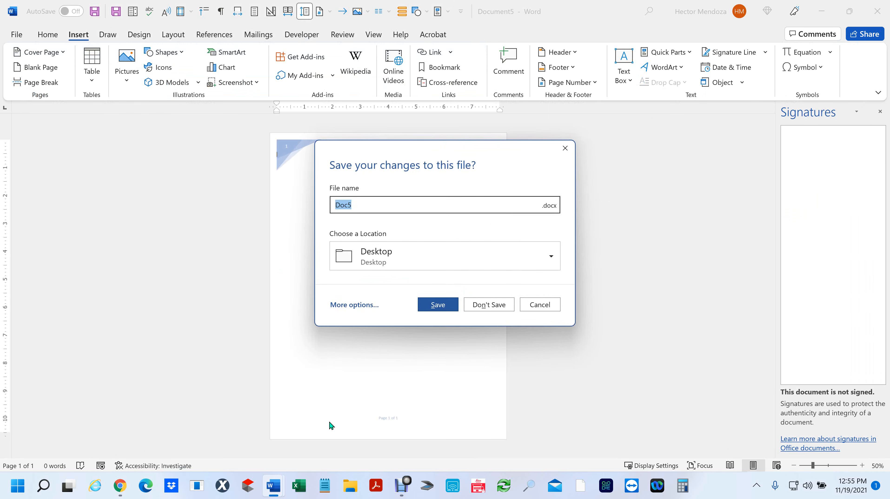
click(489, 306)
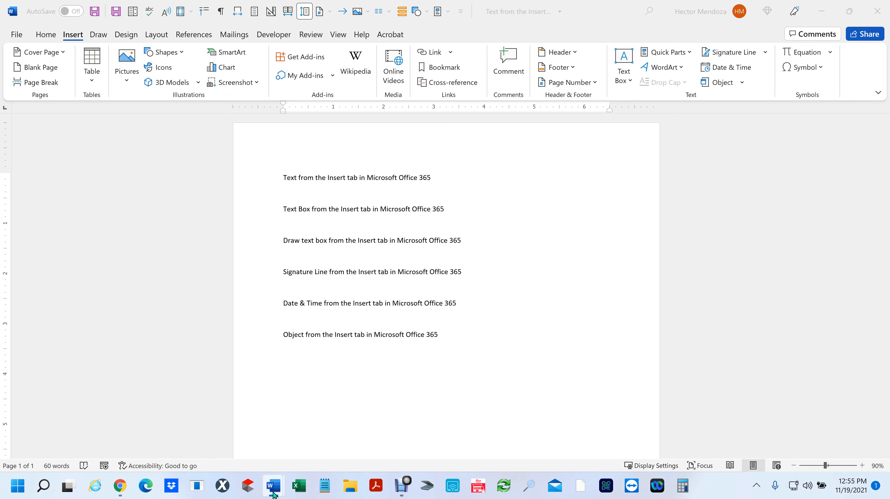
- Start a new blank Word document from the taskbar and set it to portrait orientation
right_click(272, 496)
click(246, 418)
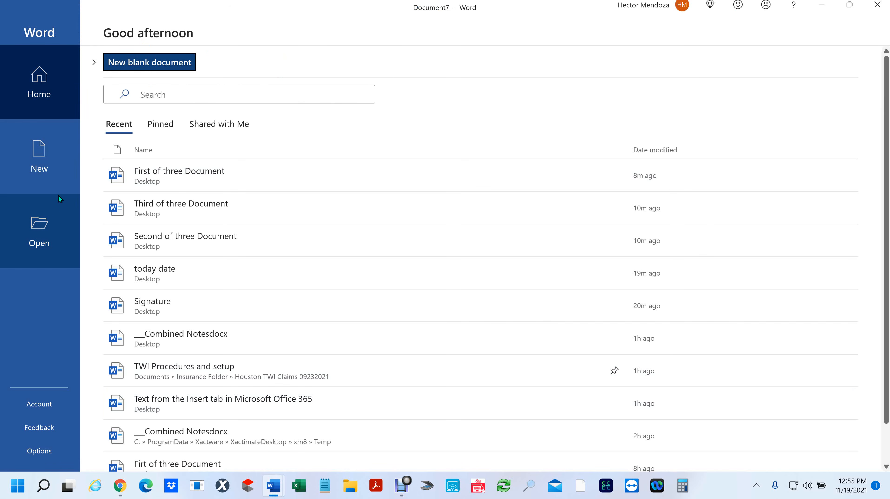
click(54, 178)
click(185, 129)
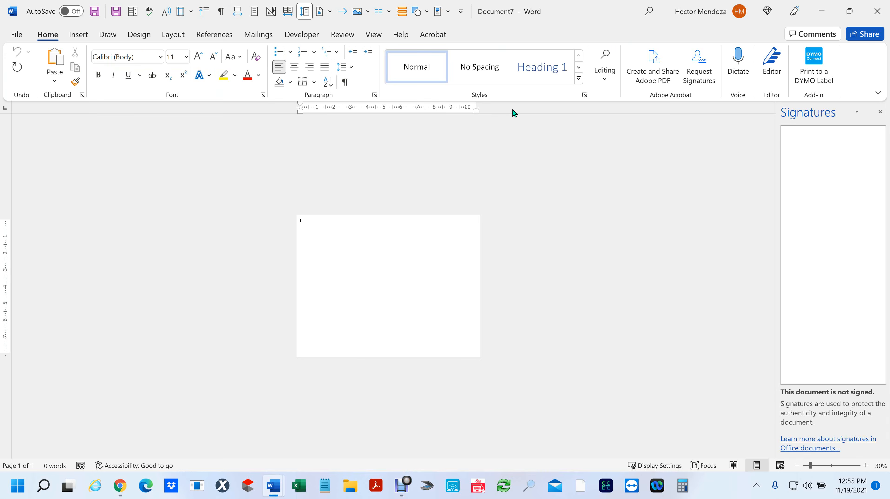
click(169, 34)
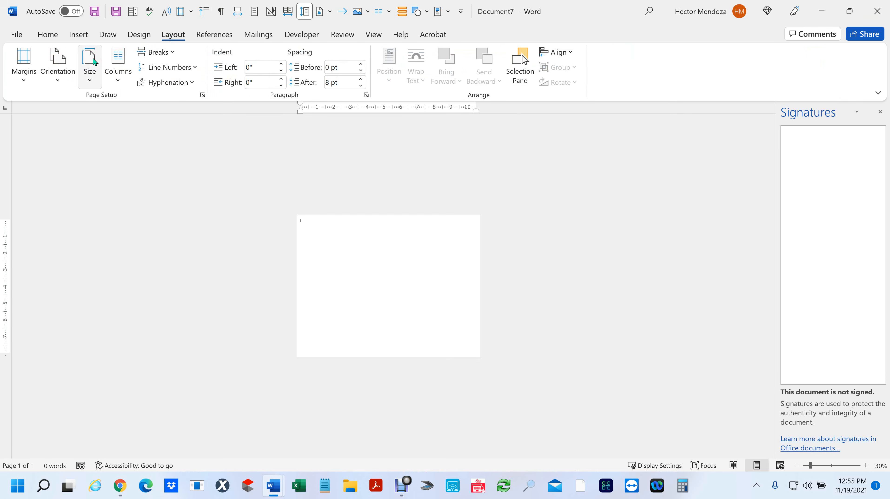
click(63, 70)
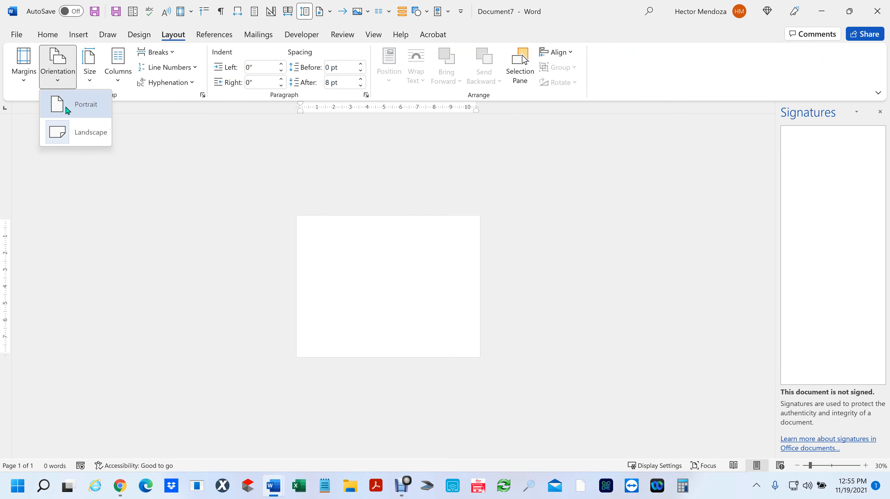
click(67, 103)
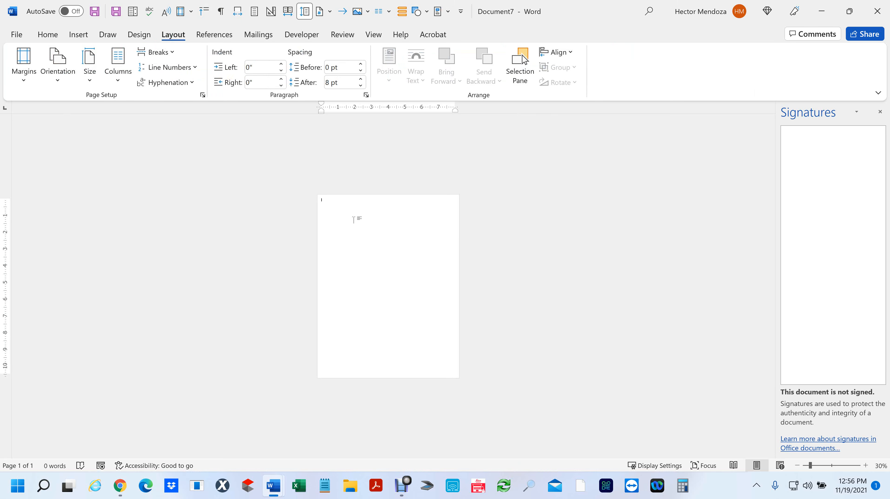
click(78, 35)
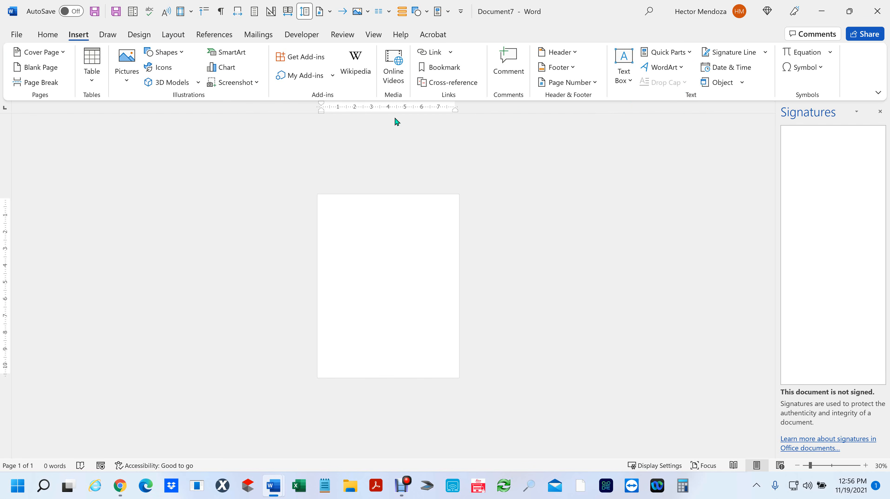
- Insert the text of the Desktop file __Combined Notesdocx into the blank document
click(745, 86)
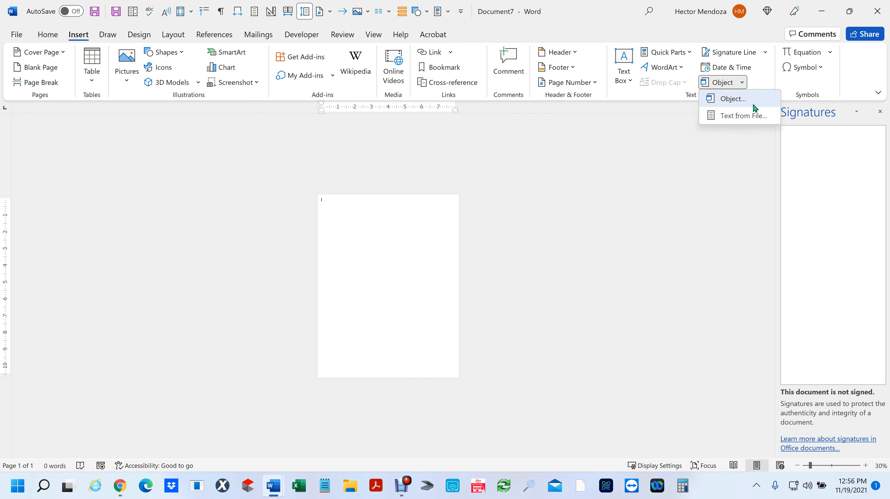
click(741, 114)
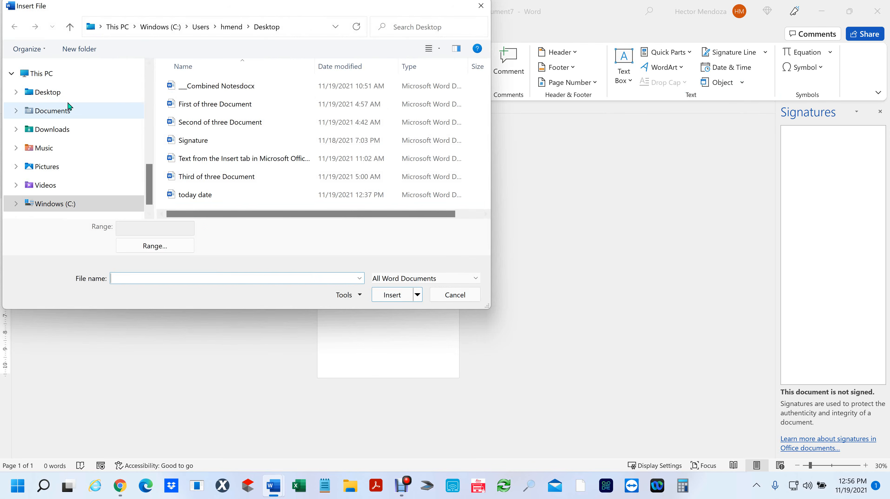
click(64, 93)
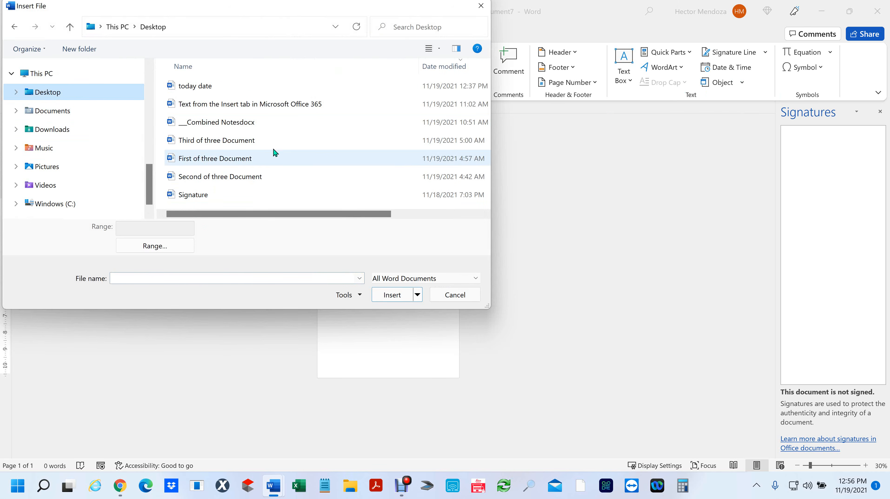
click(221, 128)
click(393, 296)
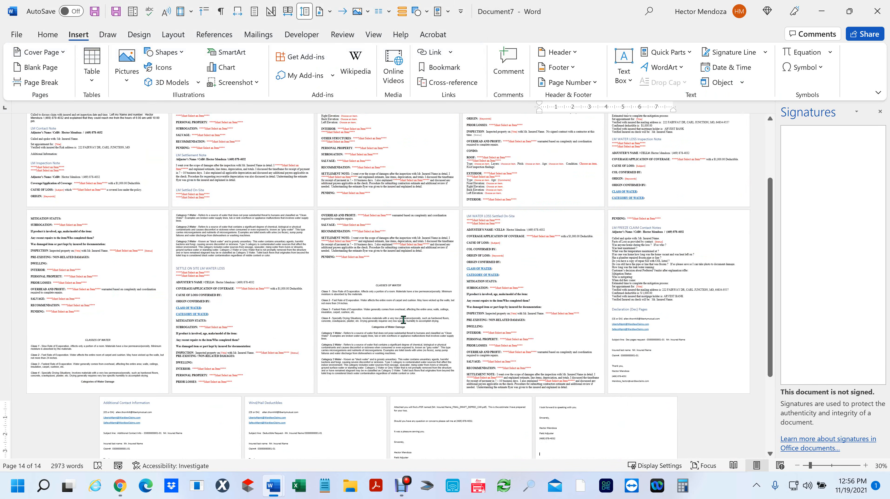
- Return to the INSURED INFO table on page 1 at readable zoom
scroll(339, 320, up, 5)
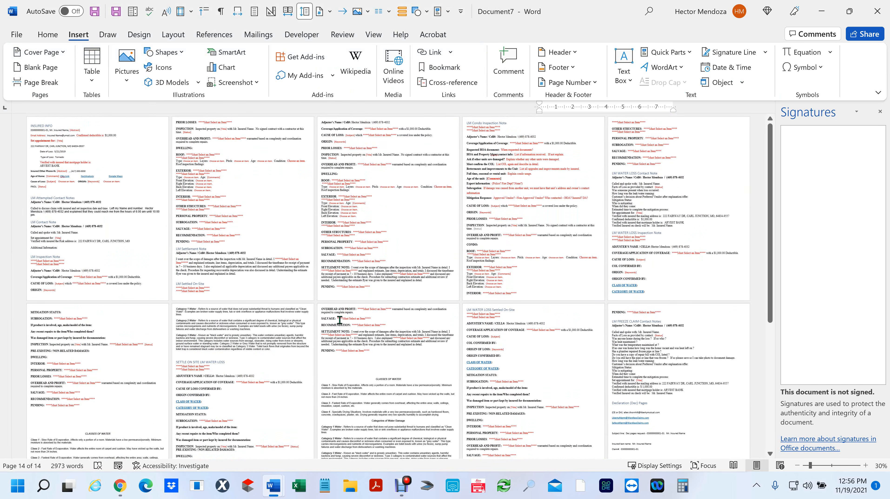
click(117, 166)
ctrl+scroll(111, 163, up, 7)
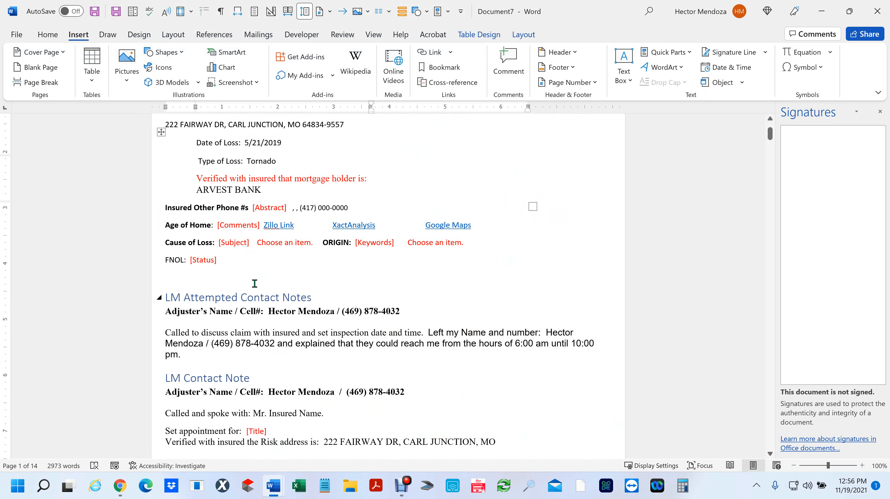
- Set Cause of Loss to Mechanical Breakdown to Faucet in the Bathroom
click(293, 245)
click(318, 246)
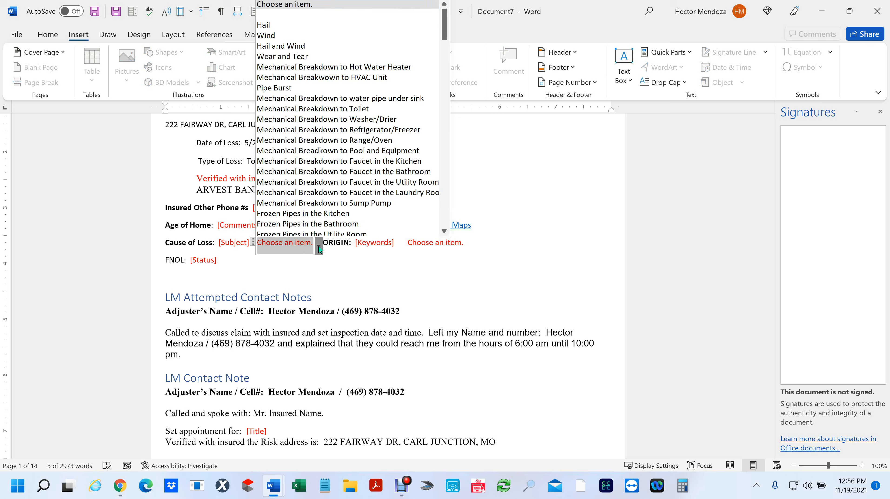
click(322, 168)
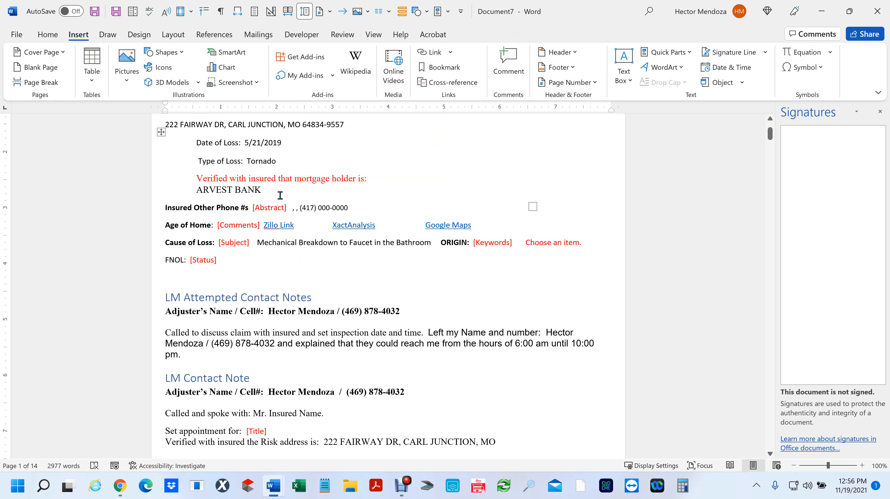
- Enter a contact's name into the Abstract field beside the other-phone label
click(269, 210)
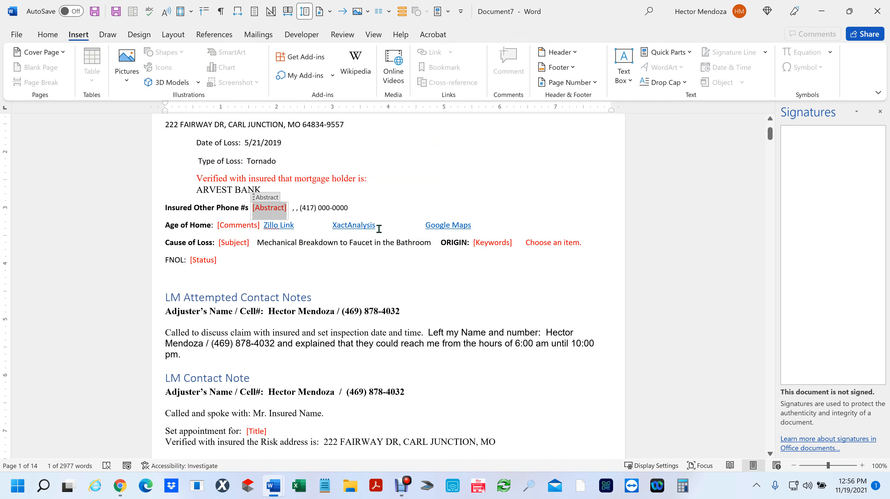
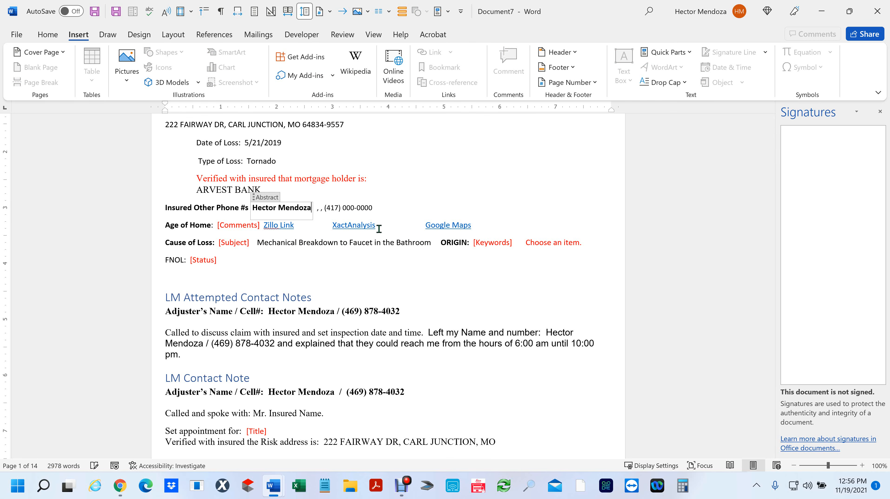
click(266, 224)
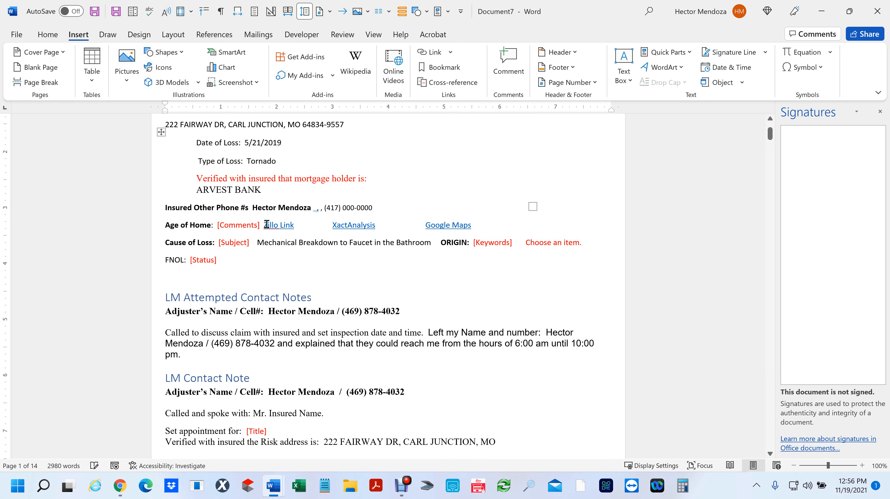
click(269, 207)
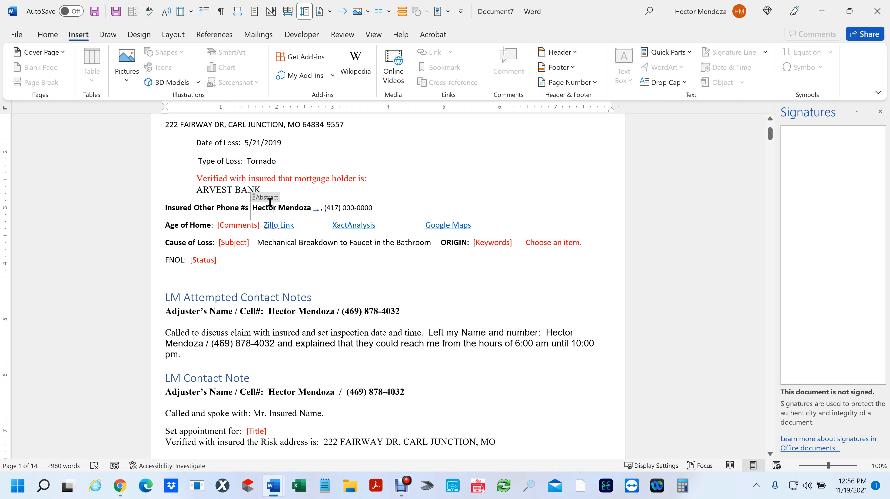
- Mark the first LM Inspection Note status as Settled On-Site, then start a document search
scroll(426, 343, down, 7)
click(254, 340)
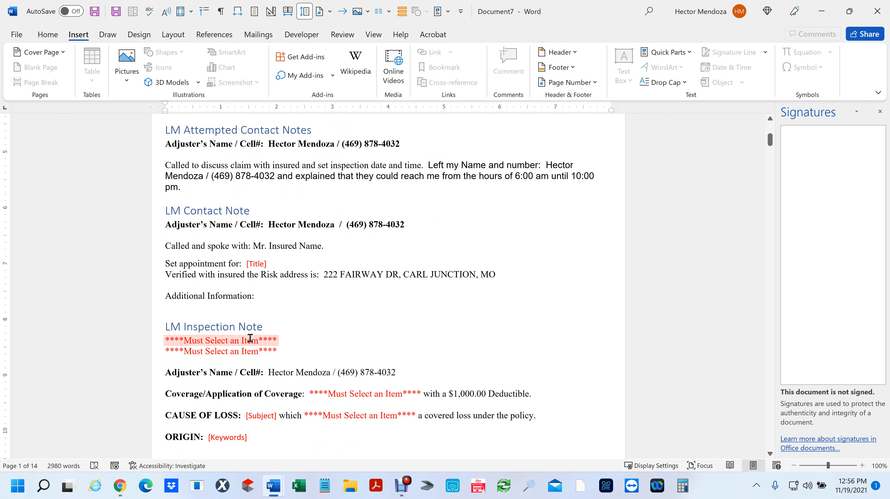
click(283, 339)
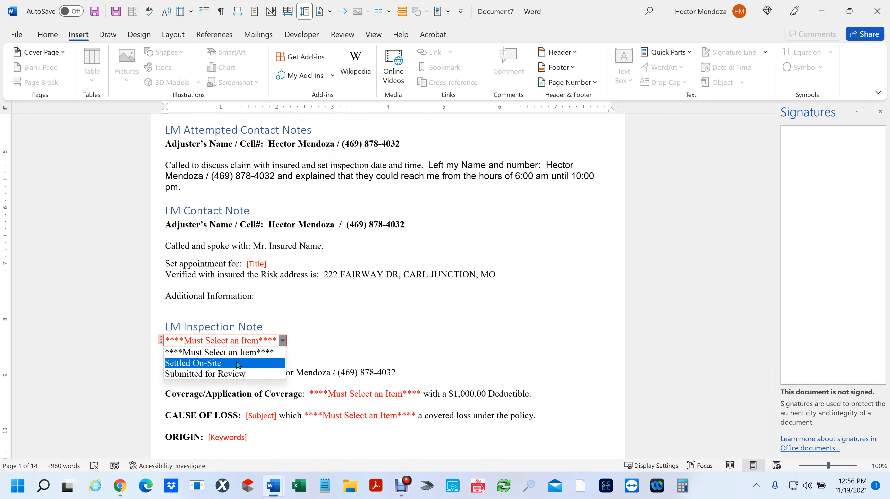
click(193, 360)
drag(187, 325, 259, 327)
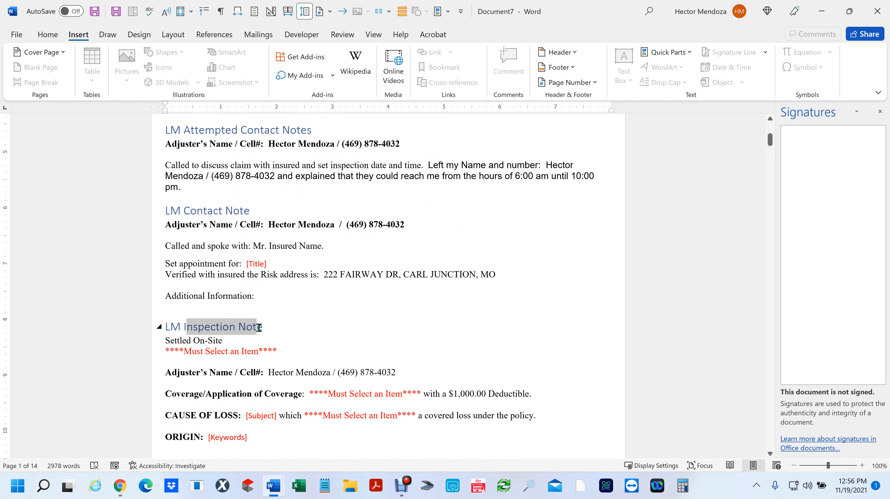
click(399, 348)
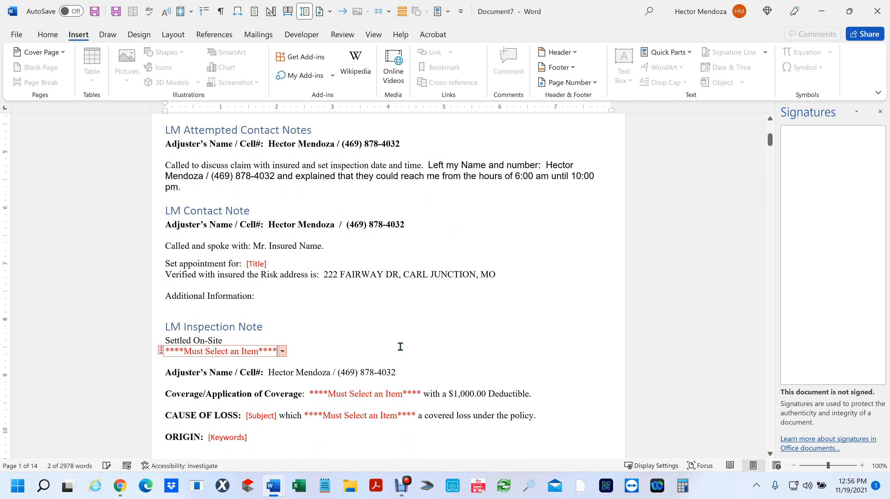
key(ctrl+f)
- Search for 11/19 and jump to the LM WATER LOSS Inspection Note heading
text(11/19)
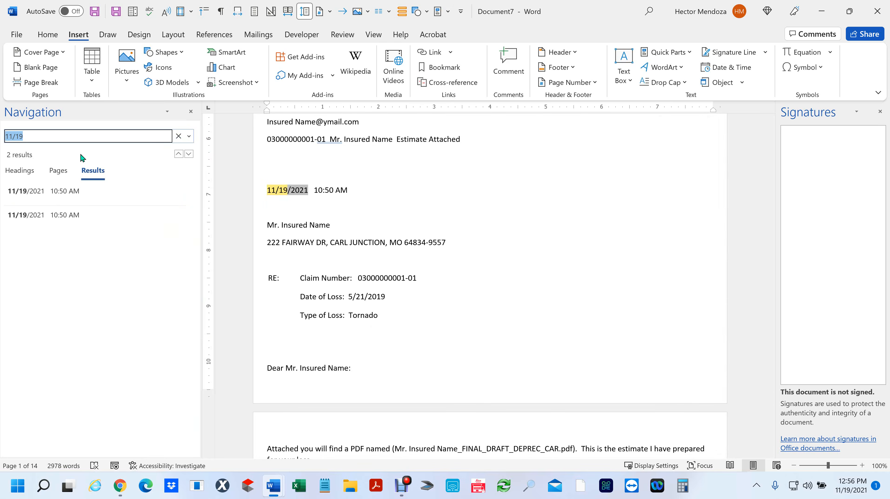
click(20, 170)
click(60, 274)
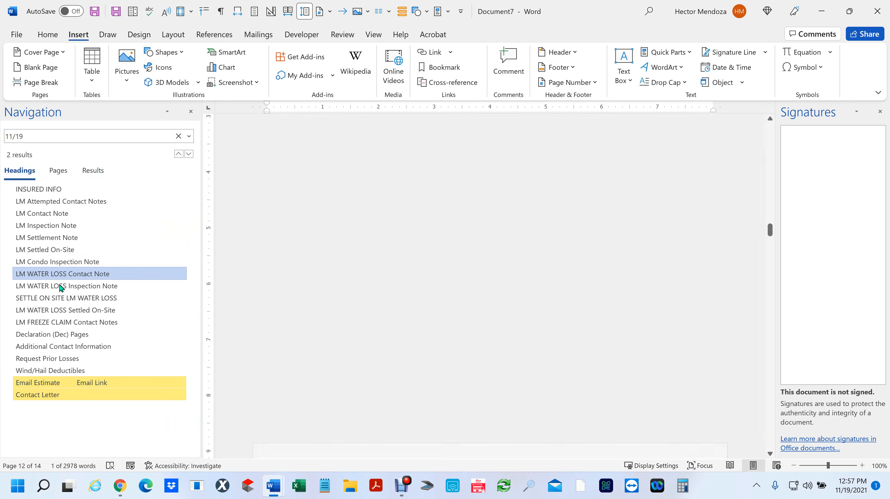
click(59, 310)
click(46, 347)
click(50, 286)
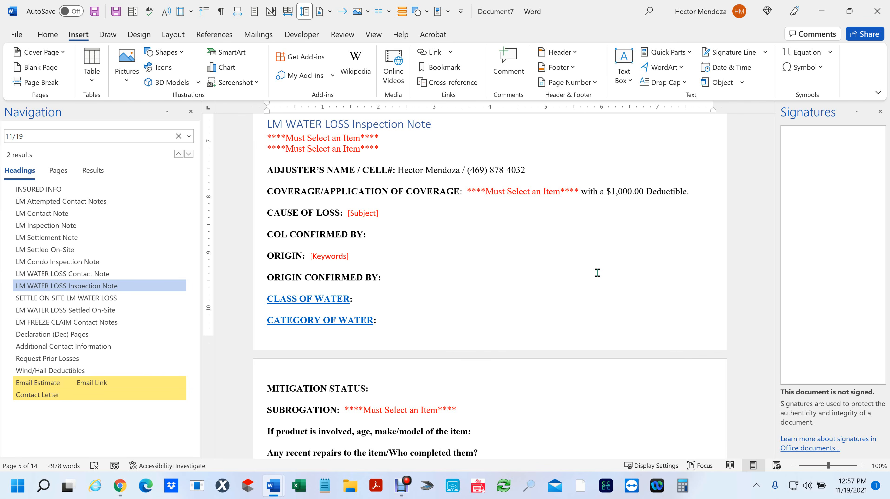
- Start a Text from File insert, cancel it, and close the notes document
click(742, 86)
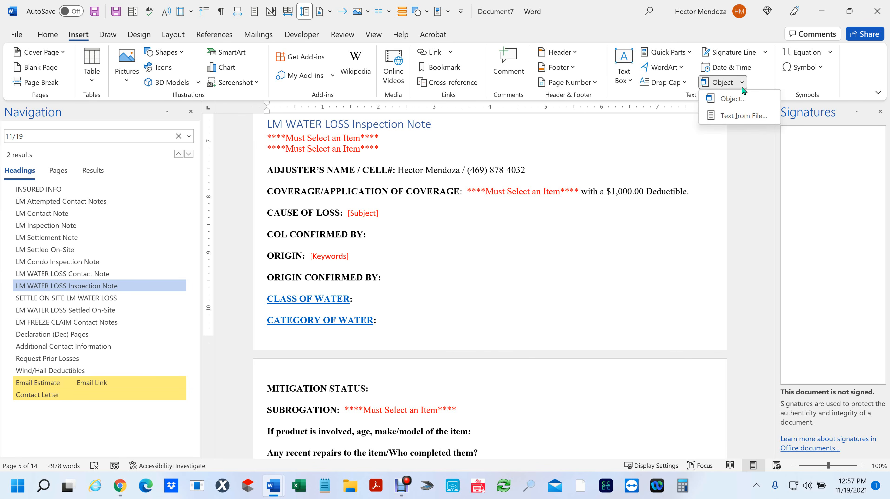
click(730, 116)
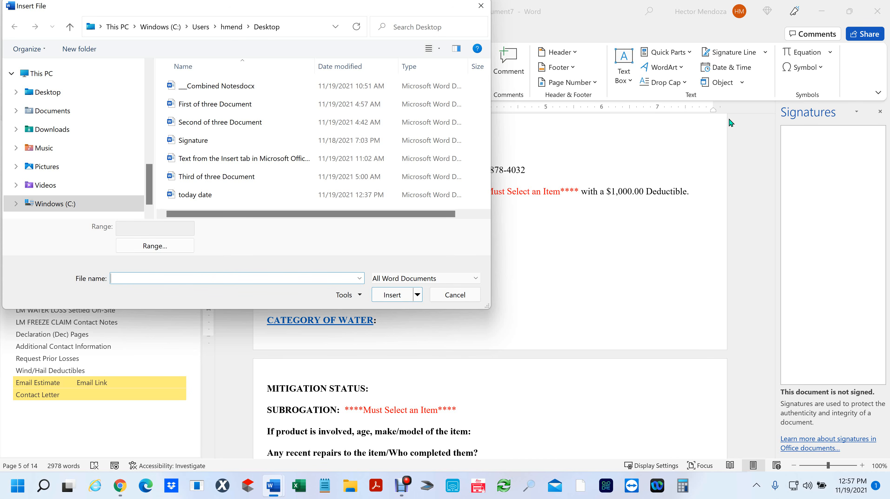
click(468, 300)
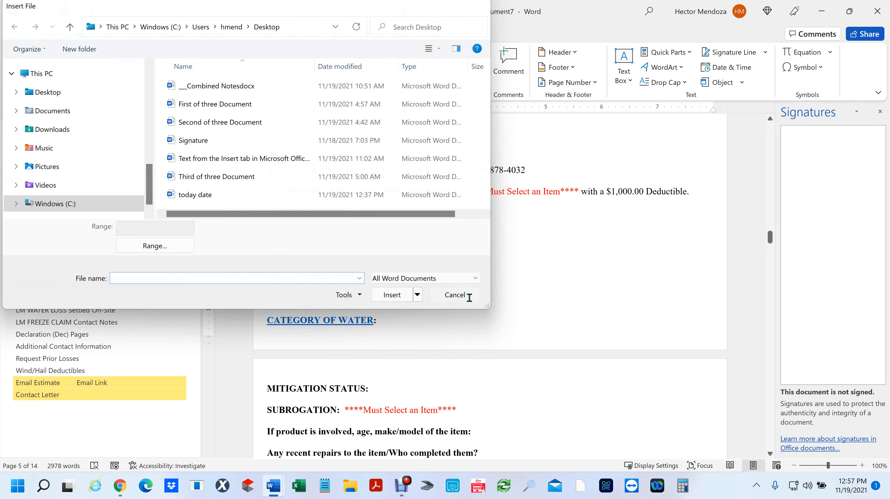
click(588, 286)
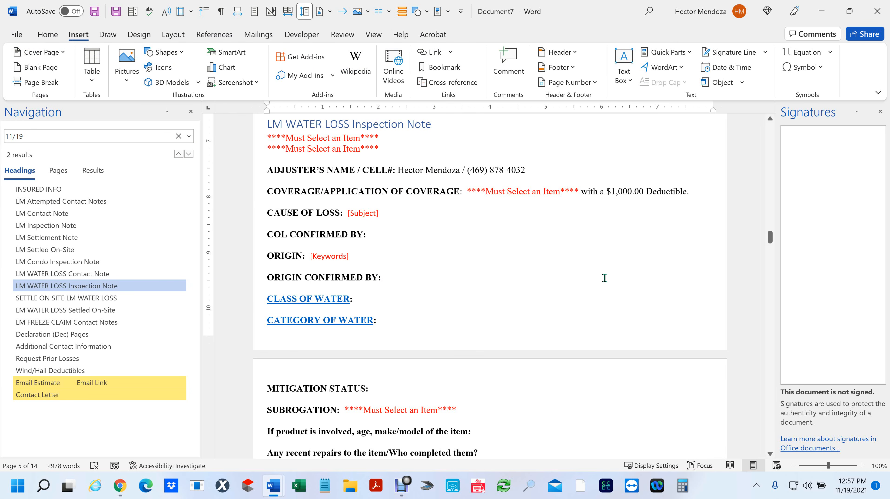
click(877, 12)
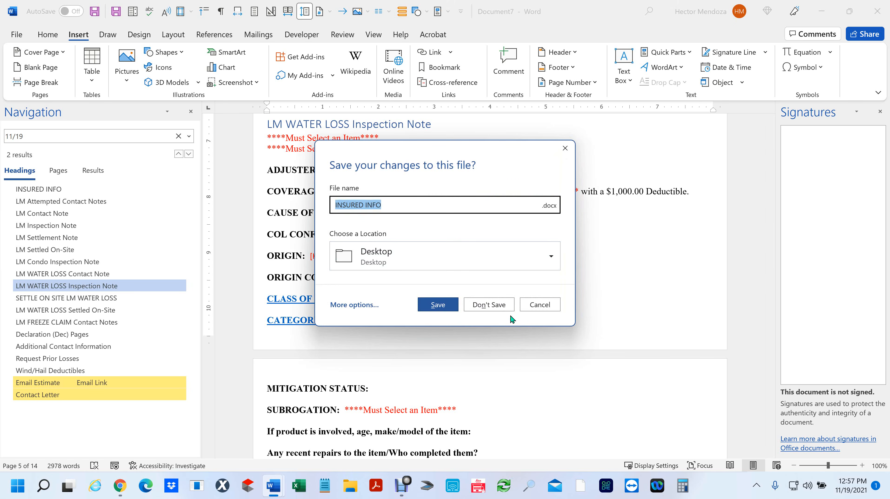
- Discard Document7's changes, zoom the Insert-tab features document to 130%, and select then deselect its first line
click(499, 308)
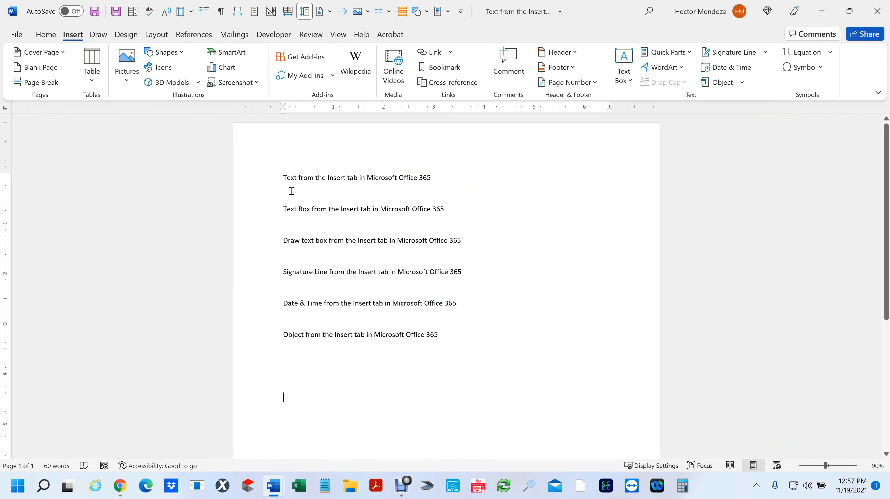
scroll(308, 185, up, 4)
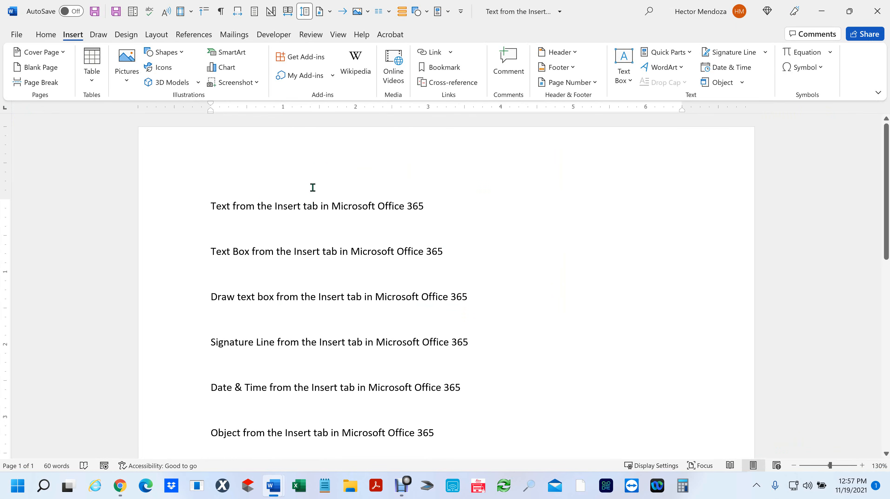
click(207, 206)
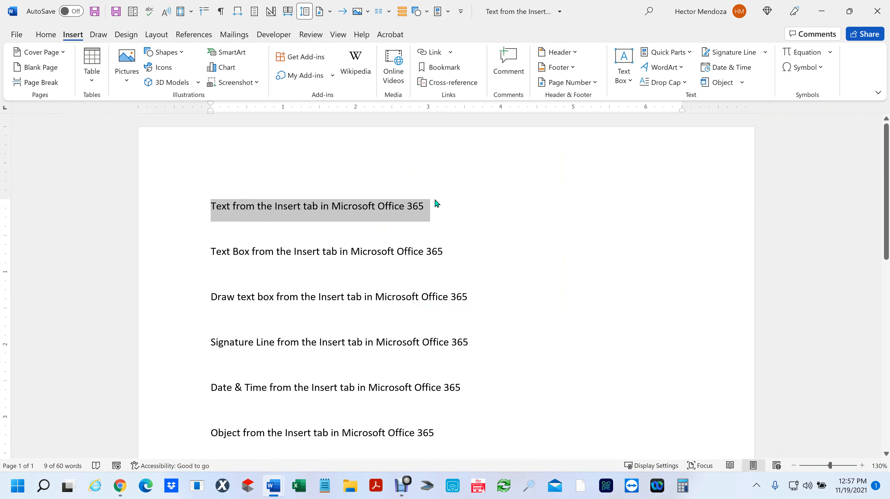
click(436, 207)
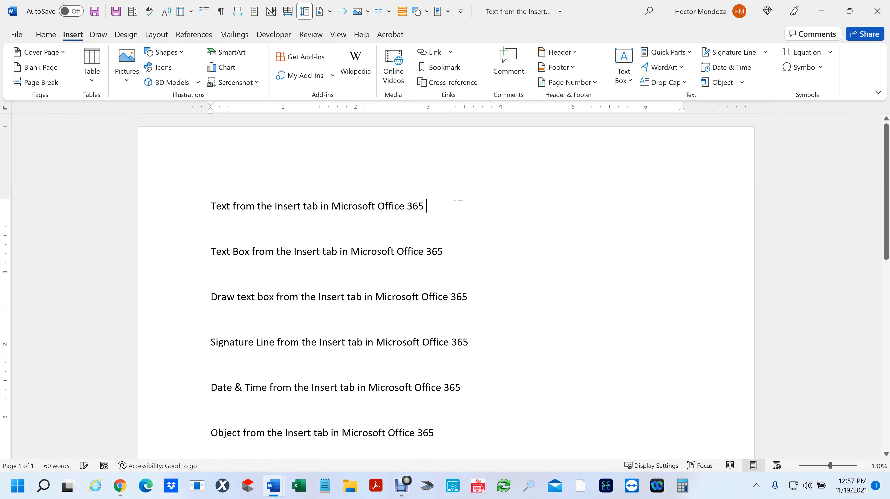